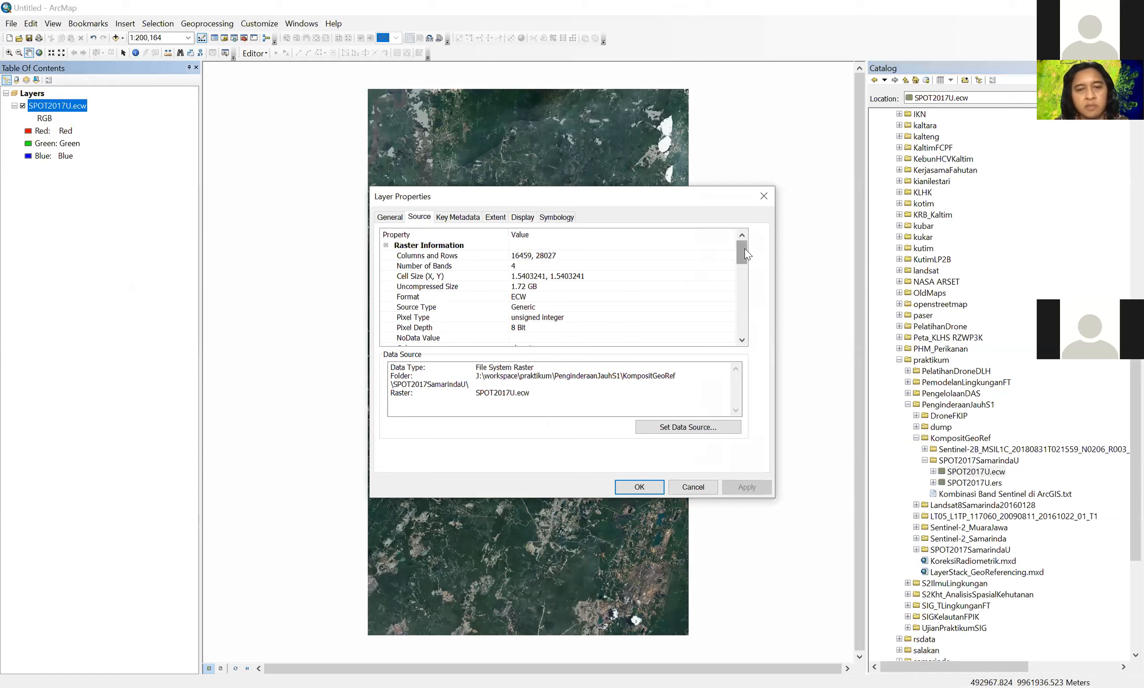
Check the spatial reference in the SPOT2017U.ecw layer's source properties and close them without changes.
drag(742, 263, 737, 276)
scroll(734, 290, down, 5)
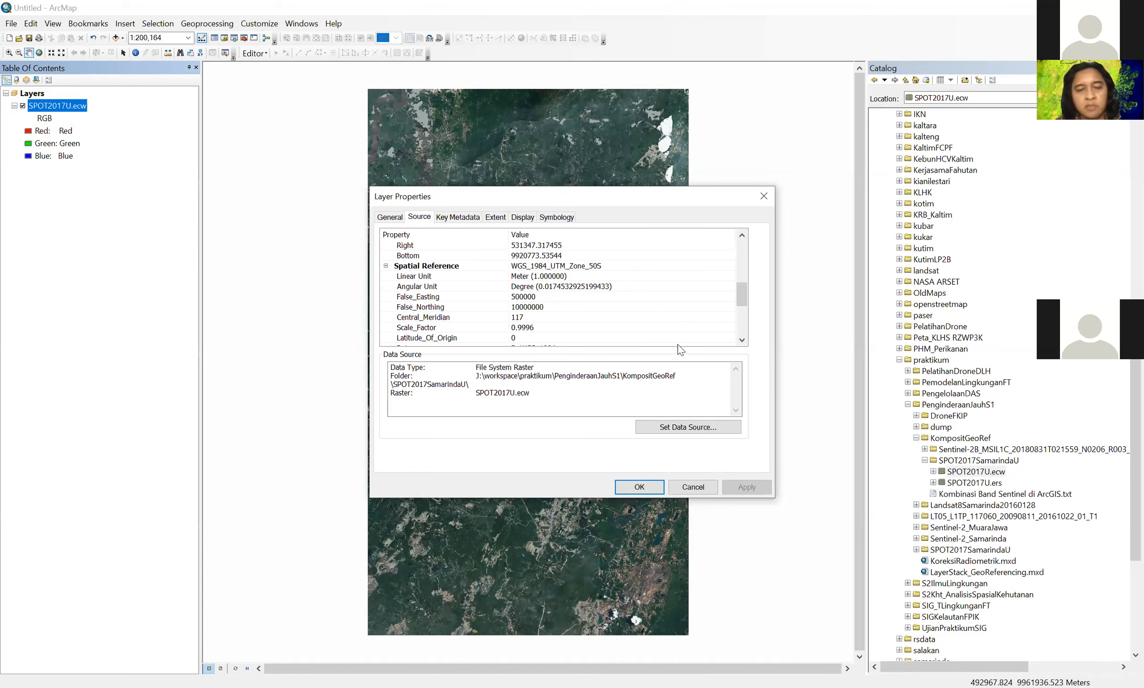
click(694, 486)
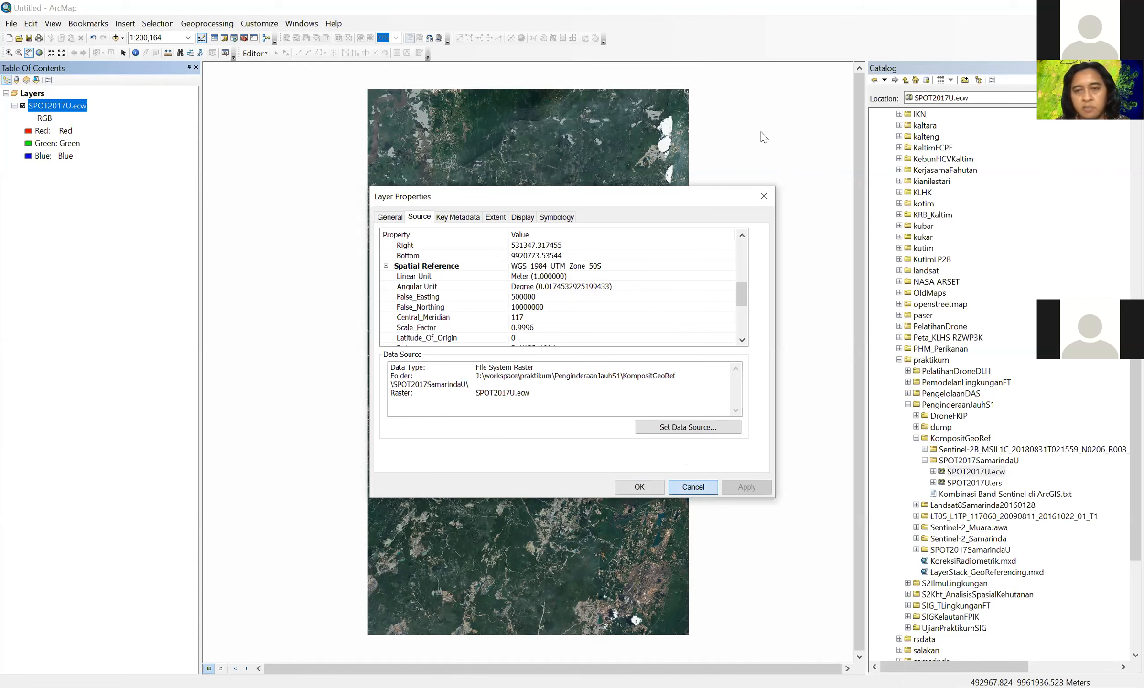
Look through the Sentinel-2B folder inside KompositGeoRef for its single-band images and existing Samarinda composites.
click(925, 449)
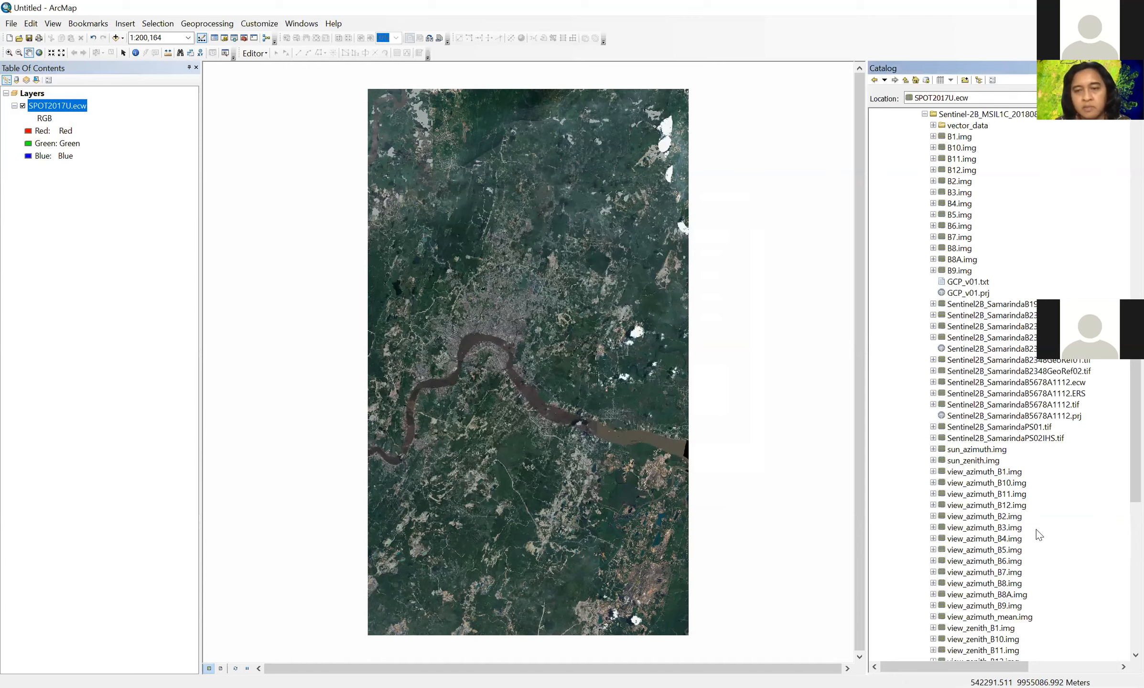
scroll(1032, 515, up, 3)
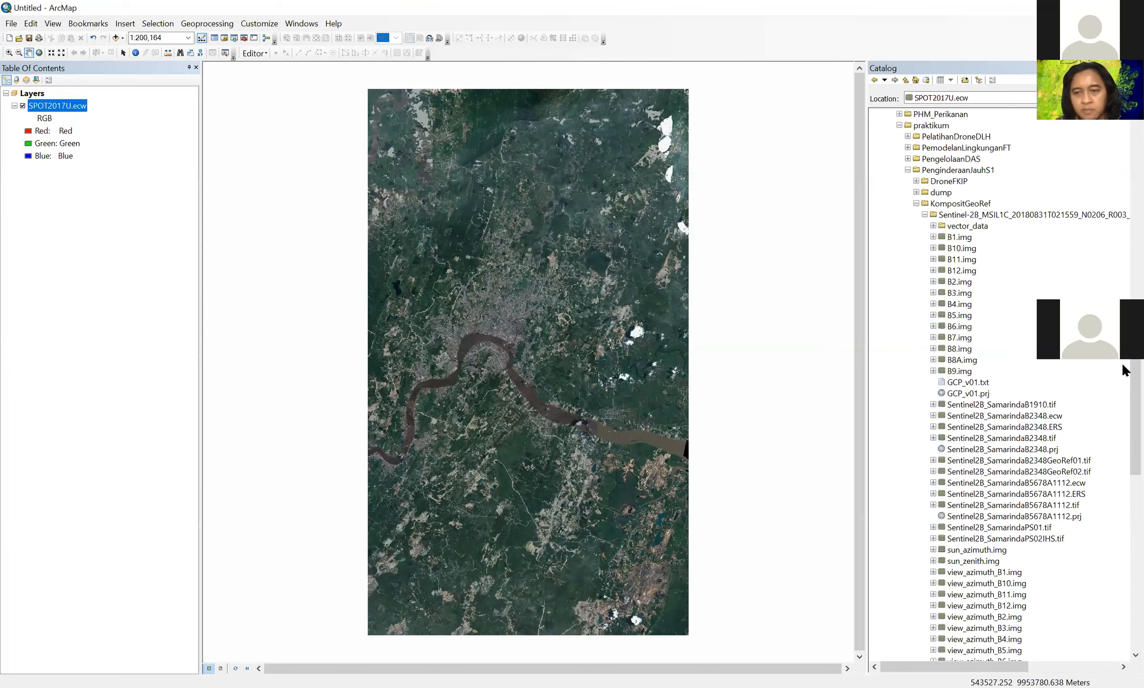
scroll(1127, 384, down, 2)
scroll(1049, 289, down, 2)
click(1001, 281)
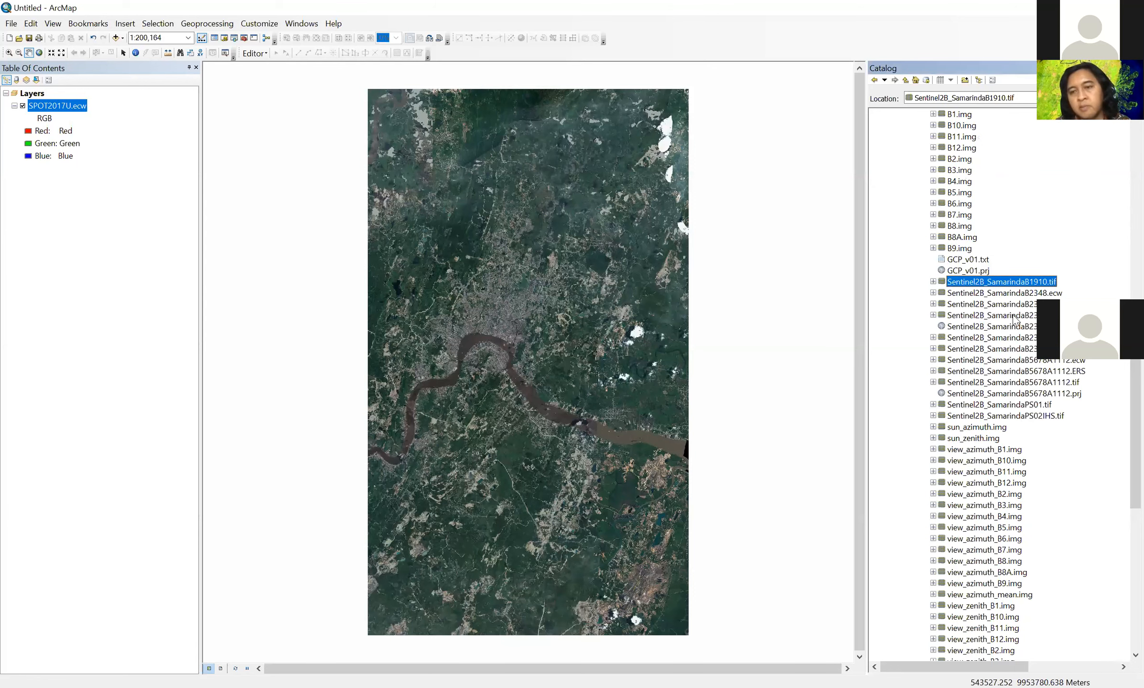
click(1030, 317)
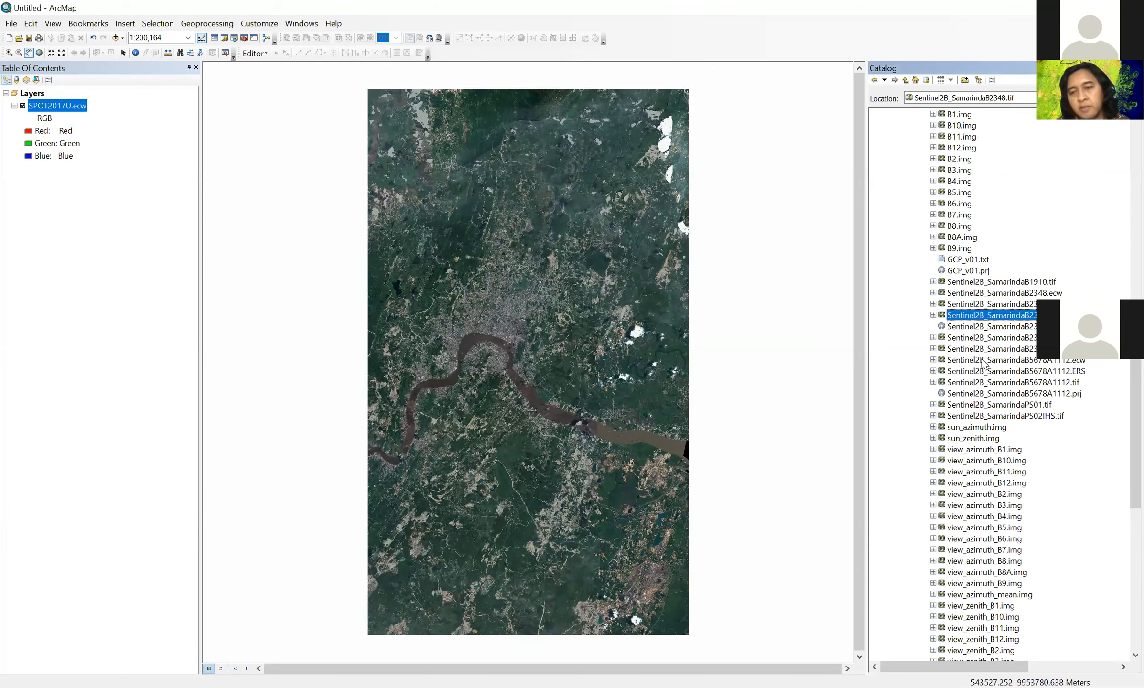
click(1033, 362)
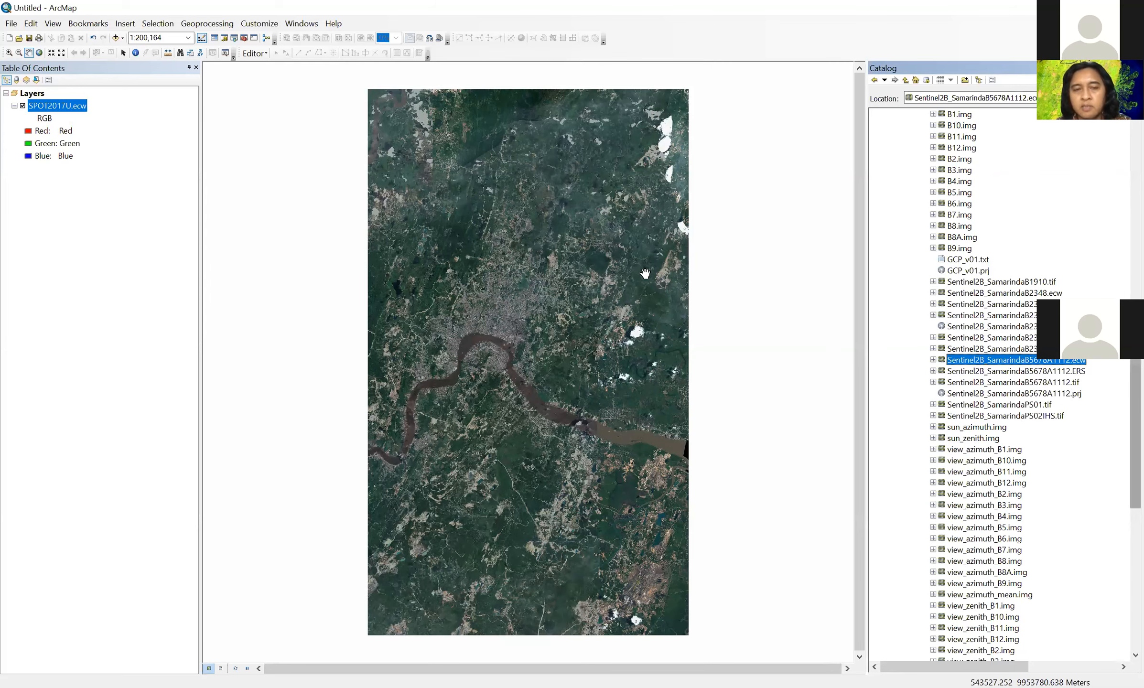
scroll(964, 324, up, 5)
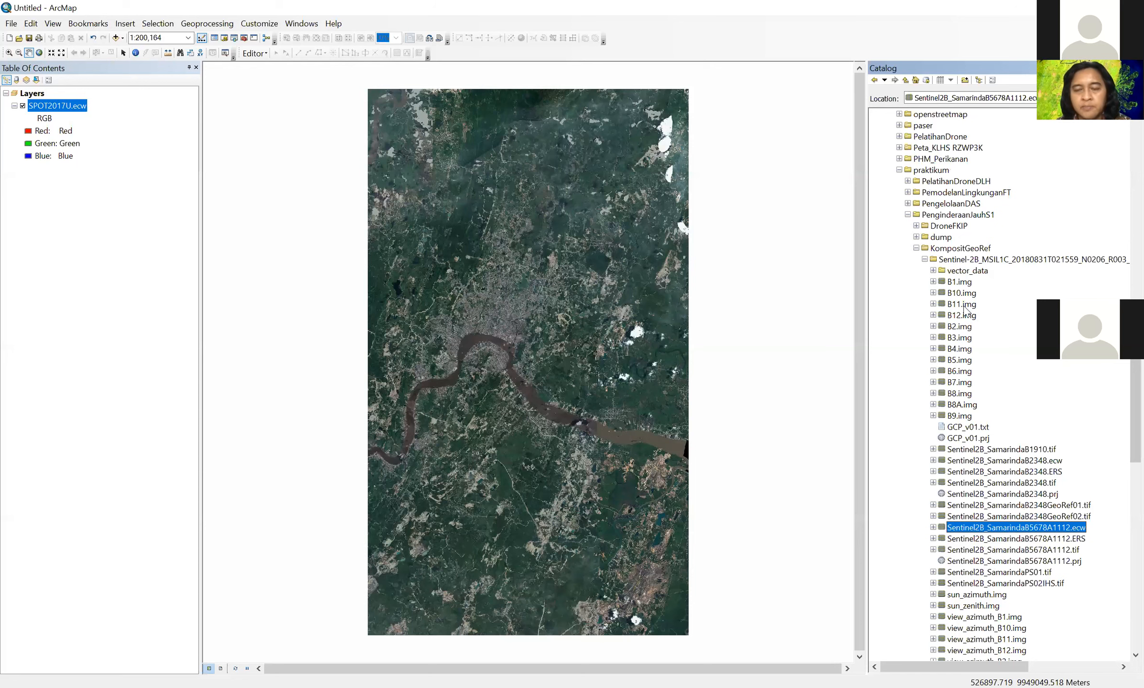
Add the Sentinel bands B2.img, B3.img, B4.img and B8.img to the map above SPOT2017U.ecw, dismissing the coordinate system warnings.
drag(958, 328, 107, 93)
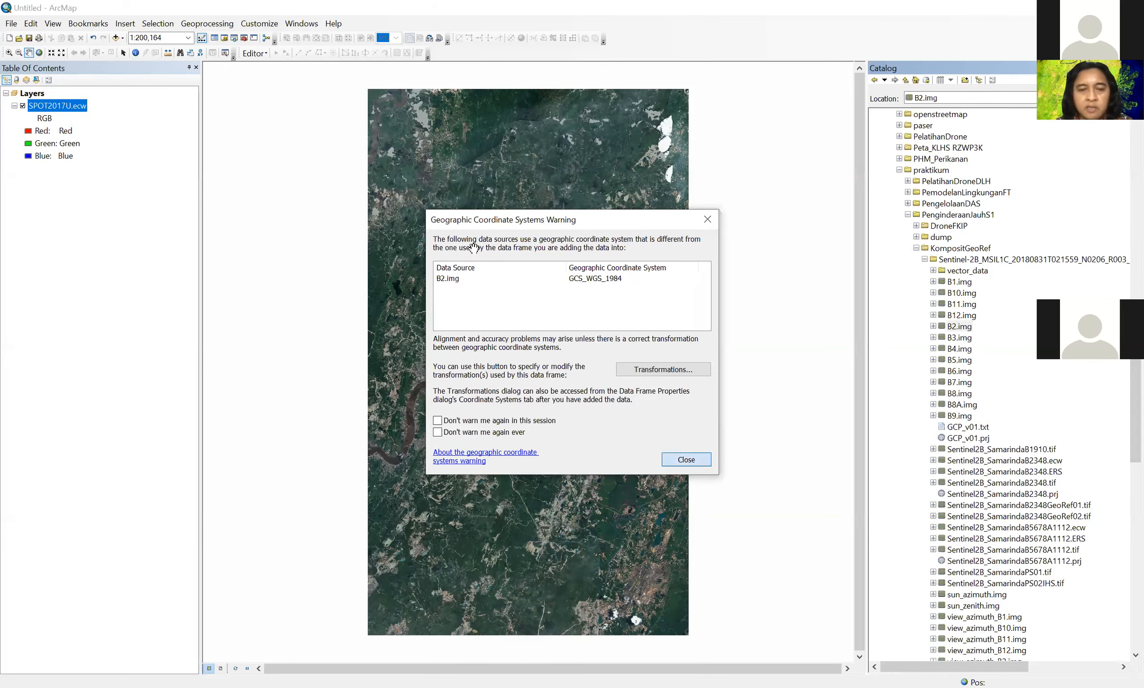
click(686, 459)
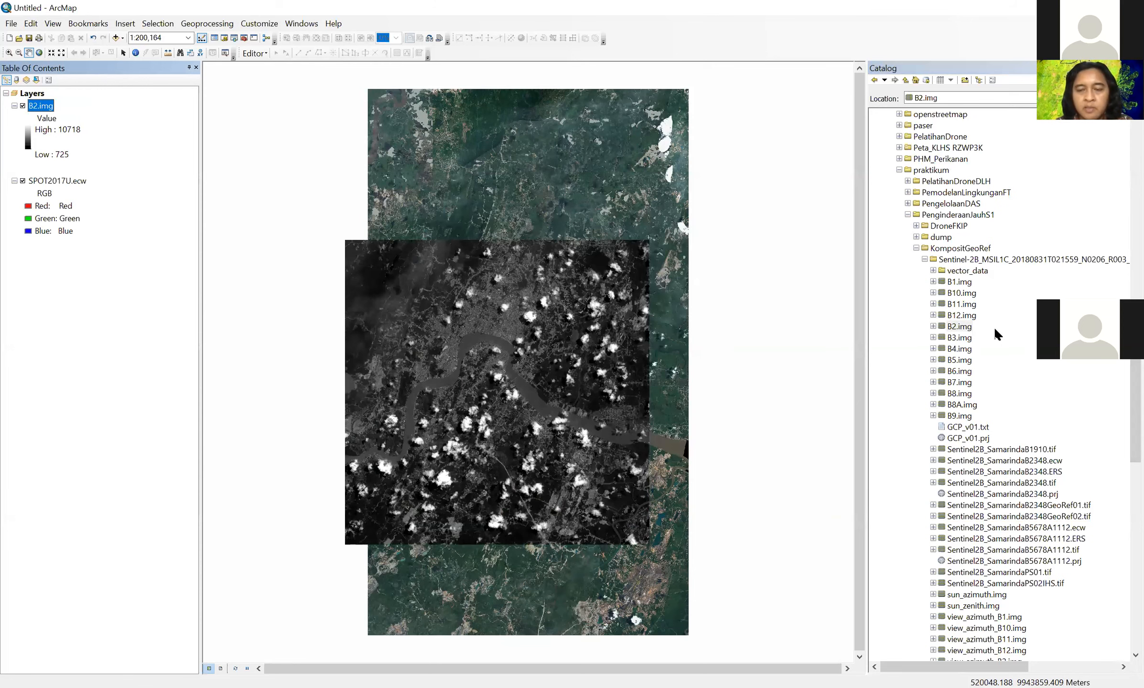
drag(960, 336, 53, 114)
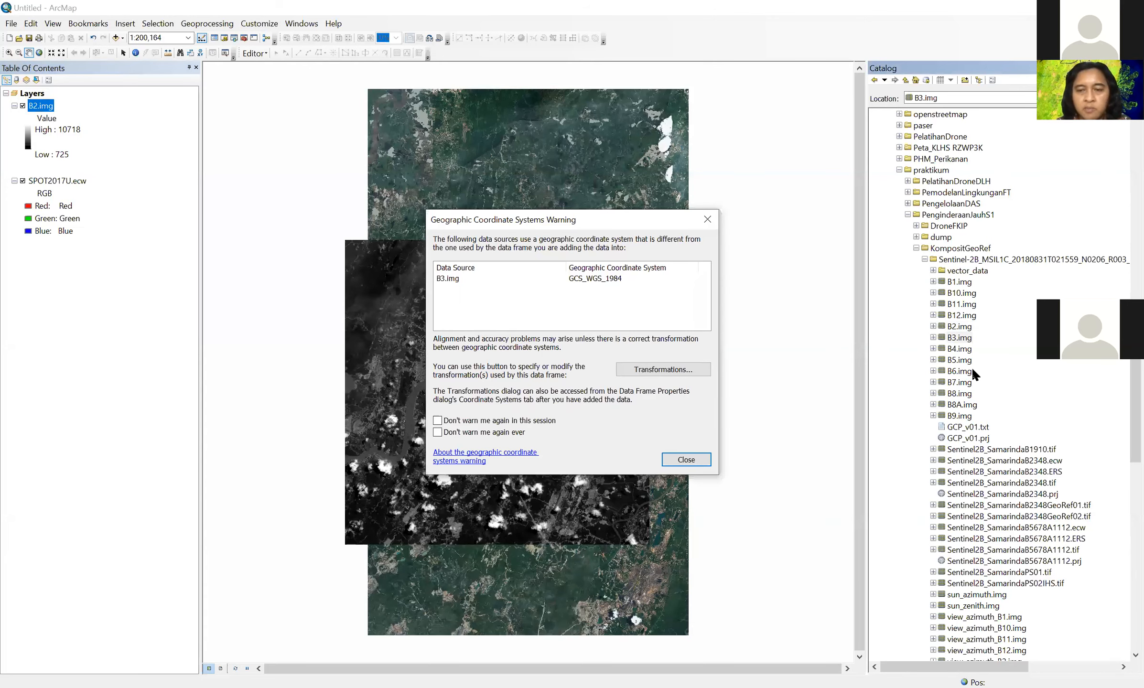
key(Escape)
drag(958, 349, 61, 232)
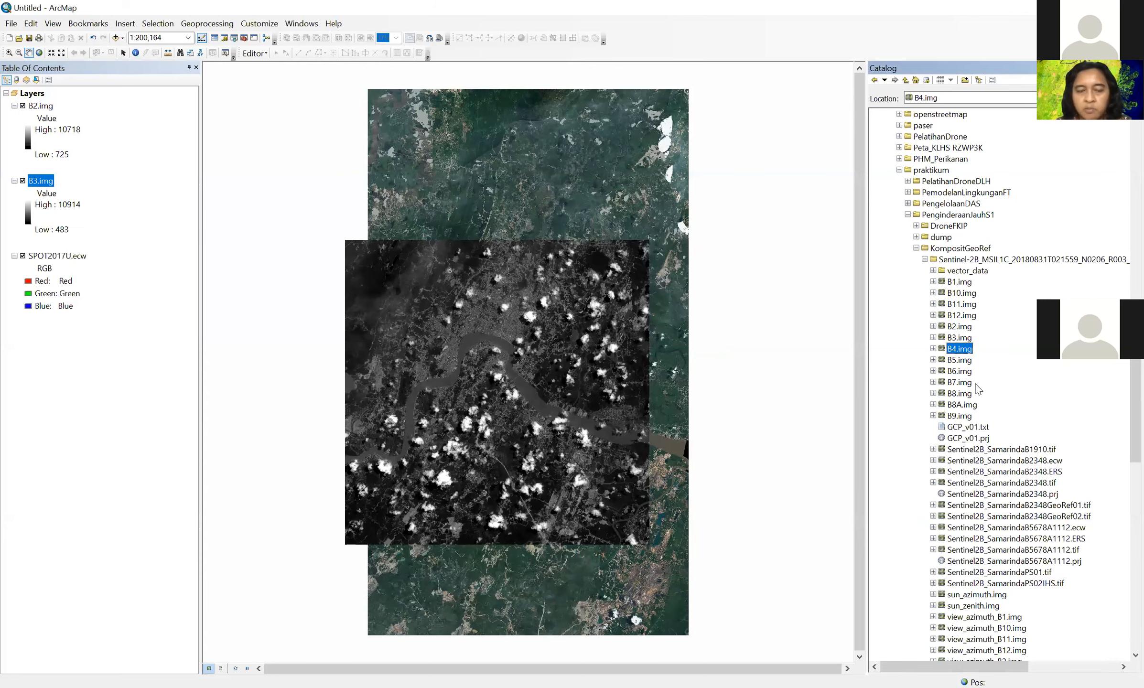
drag(968, 401, 72, 385)
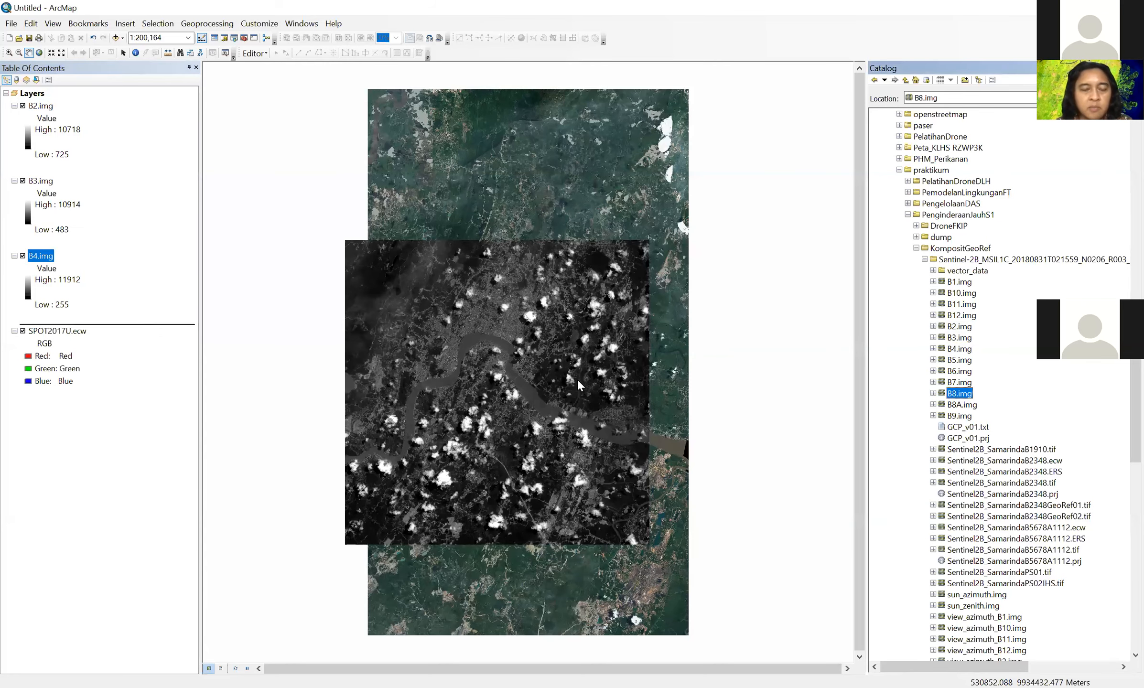
click(677, 461)
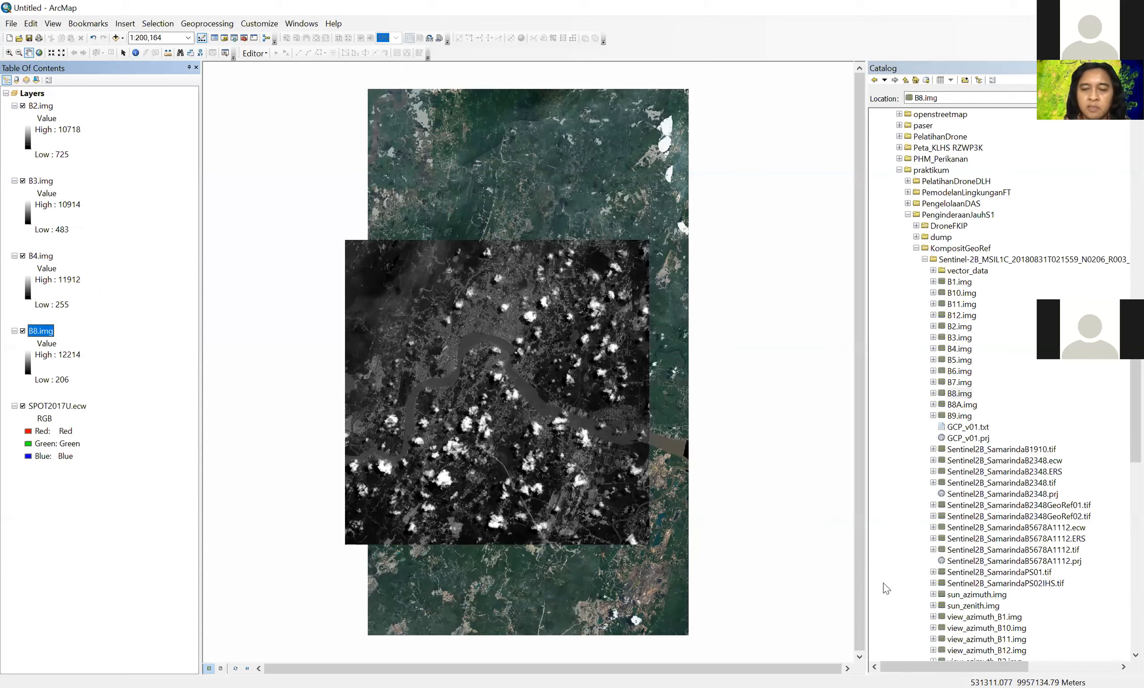
Open the Composite Bands raster processing tool and add B2.img, B3.img, B4.img and B8.img, in that order, as input rasters.
scroll(906, 442, down, 7)
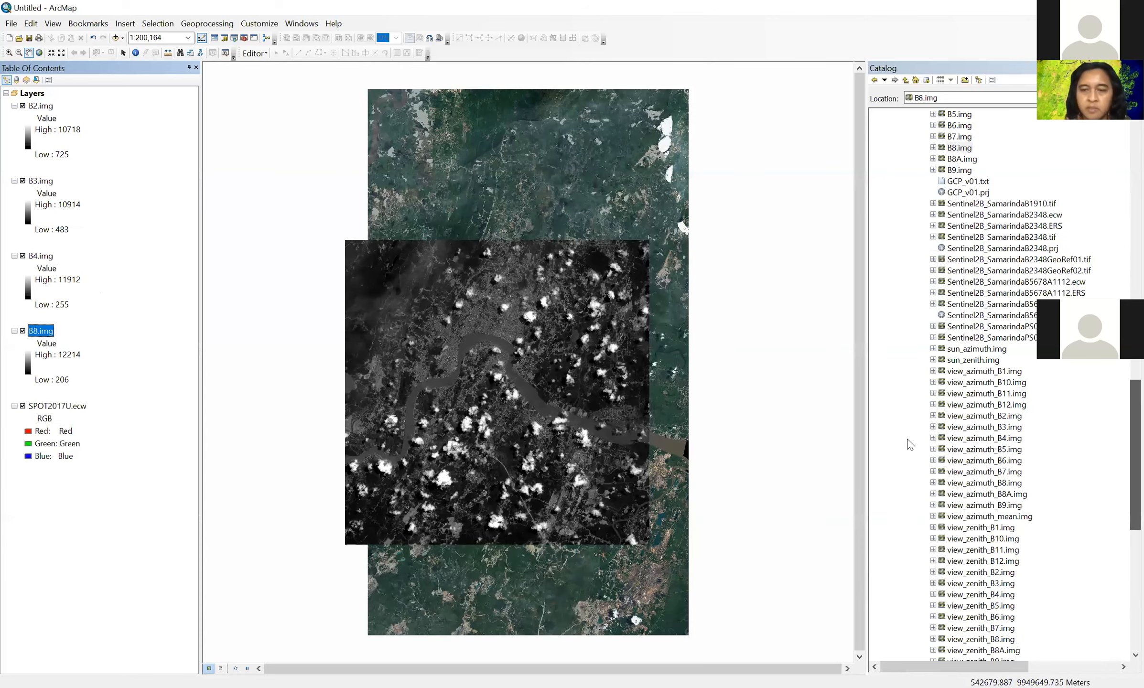
scroll(893, 440, down, 5)
scroll(892, 437, down, 8)
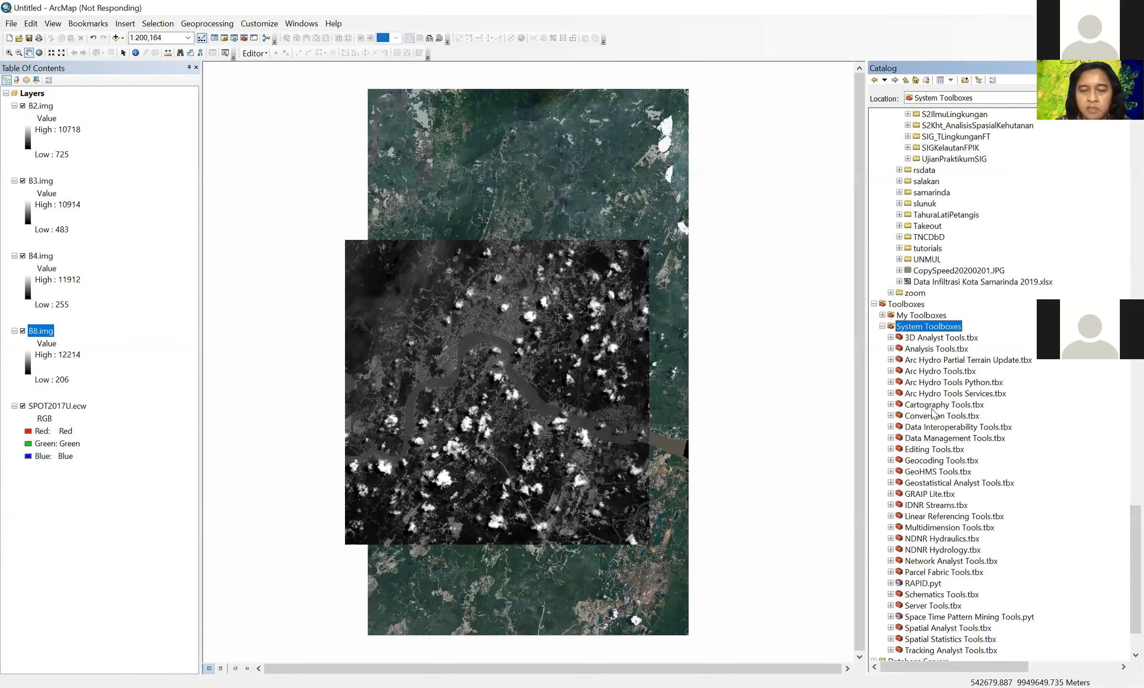
double_click(948, 441)
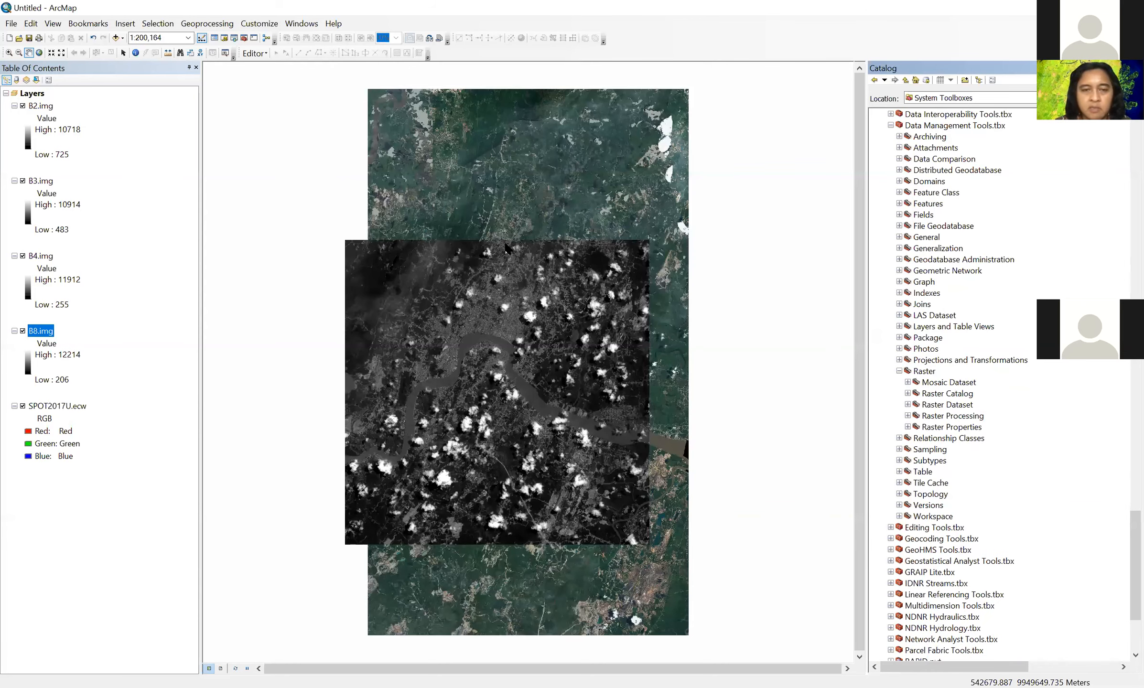
click(665, 231)
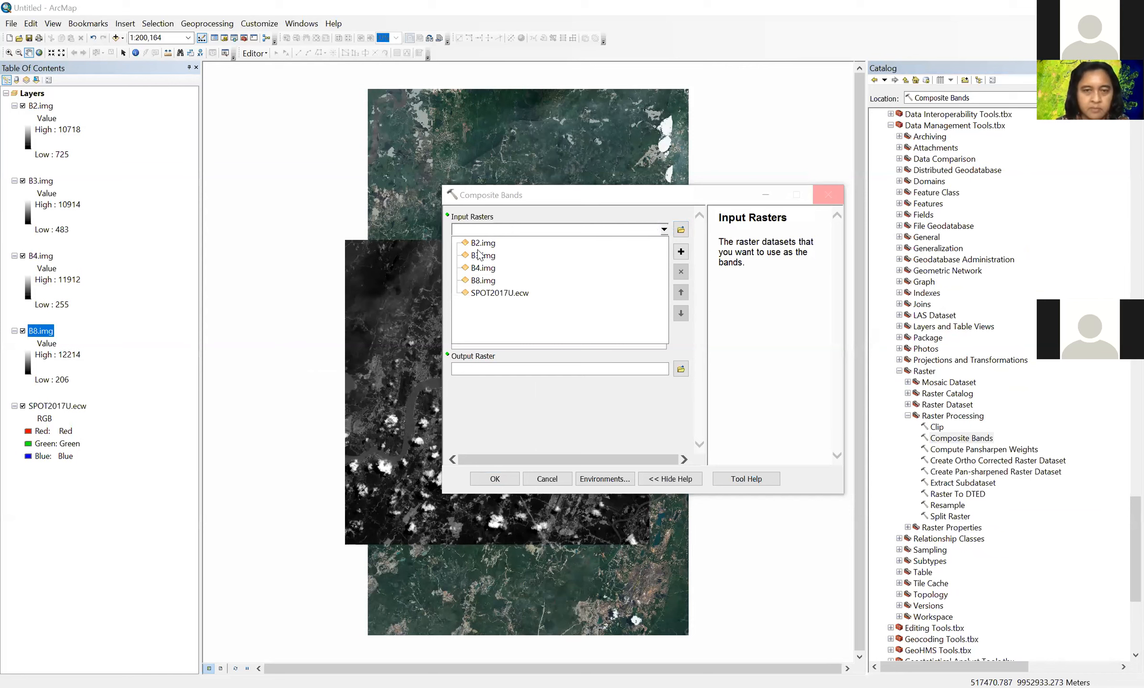
click(663, 230)
click(662, 231)
click(490, 269)
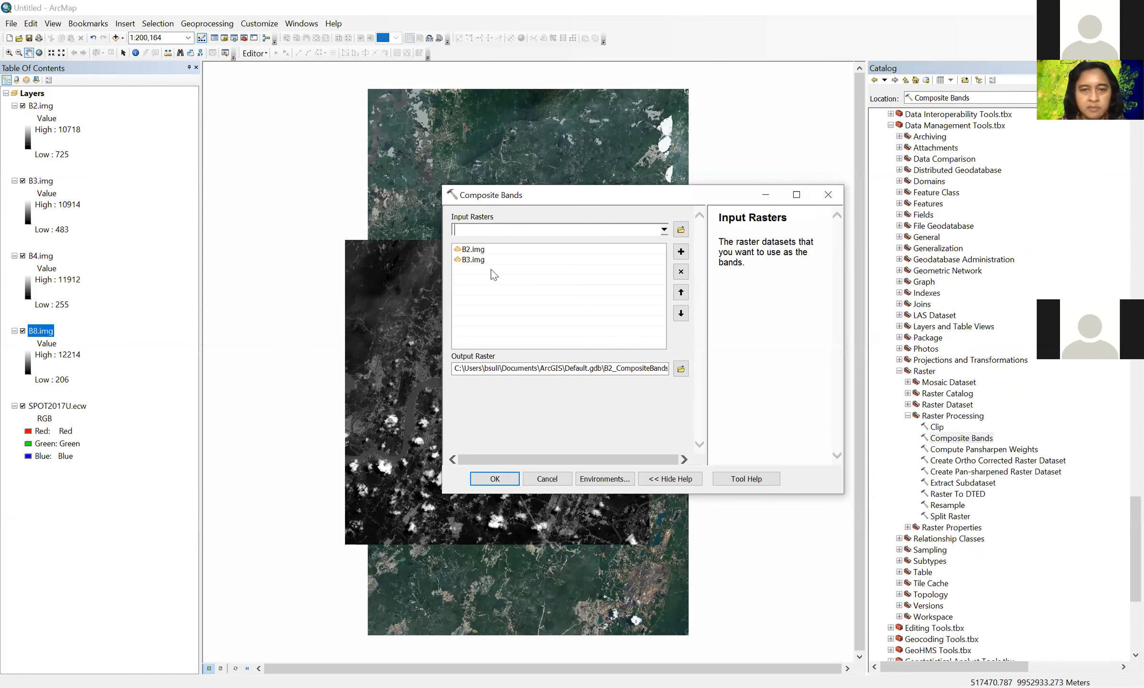
click(663, 229)
click(500, 272)
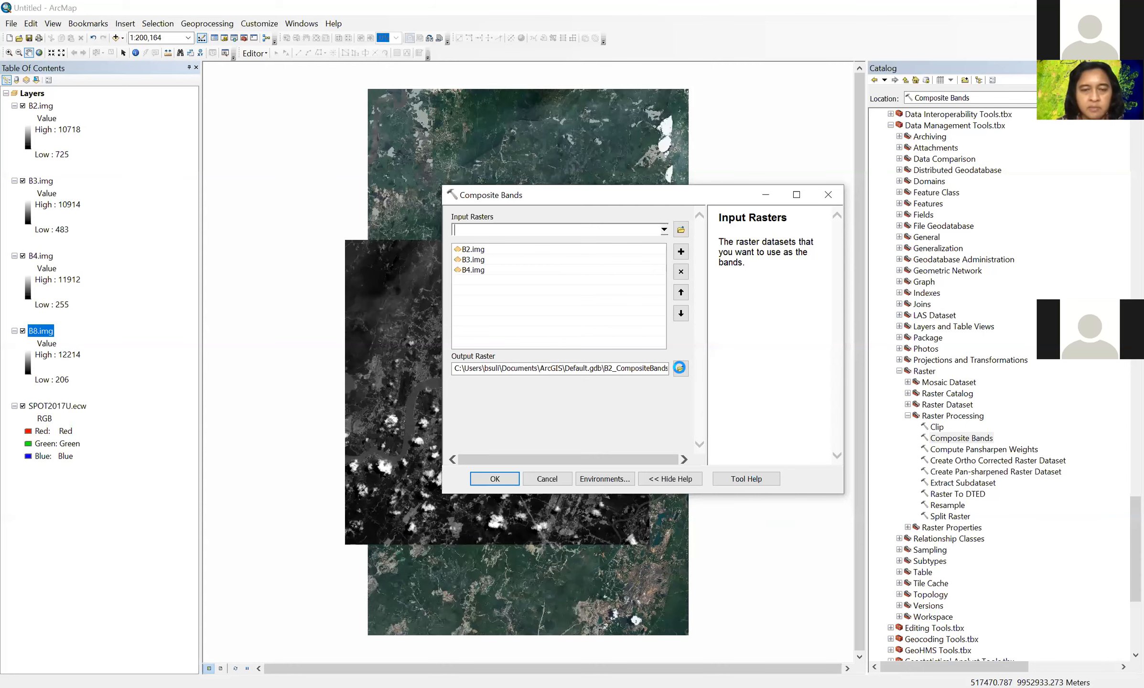
click(663, 229)
click(592, 280)
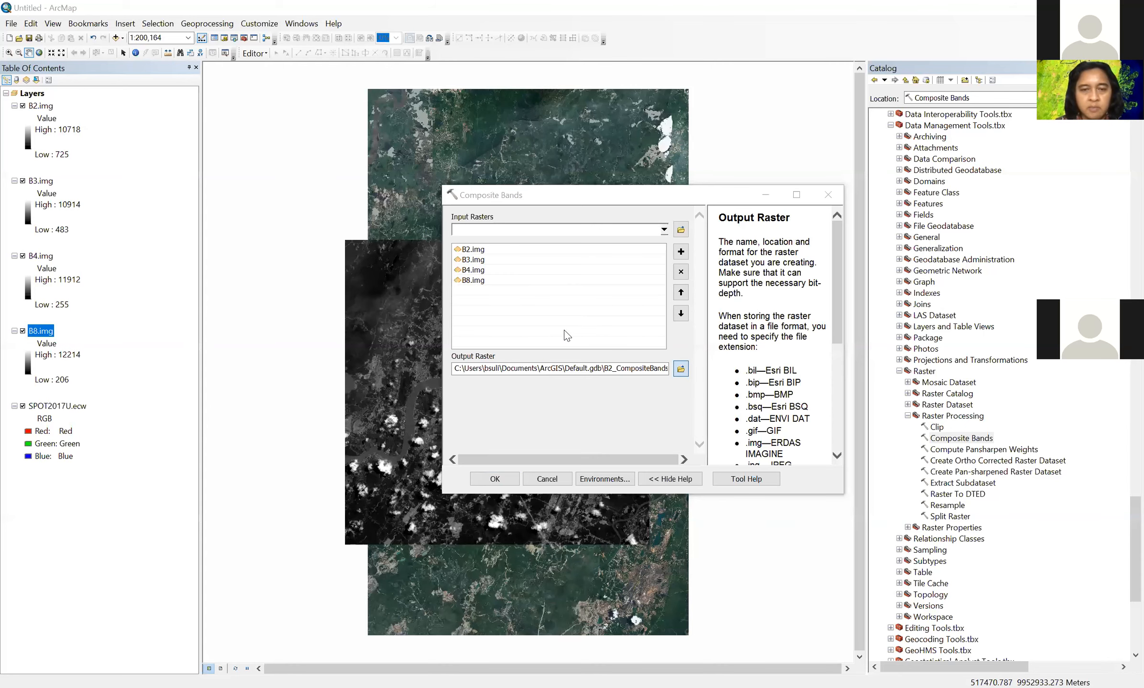
Set the output raster's location to the Sentinel-2B_MSIL1C folder under workspace, praktikum, PenginderaanJauhS1, KompositGeoRef.
click(681, 368)
key(Up)
key(Up)
key(Up)
key(Return)
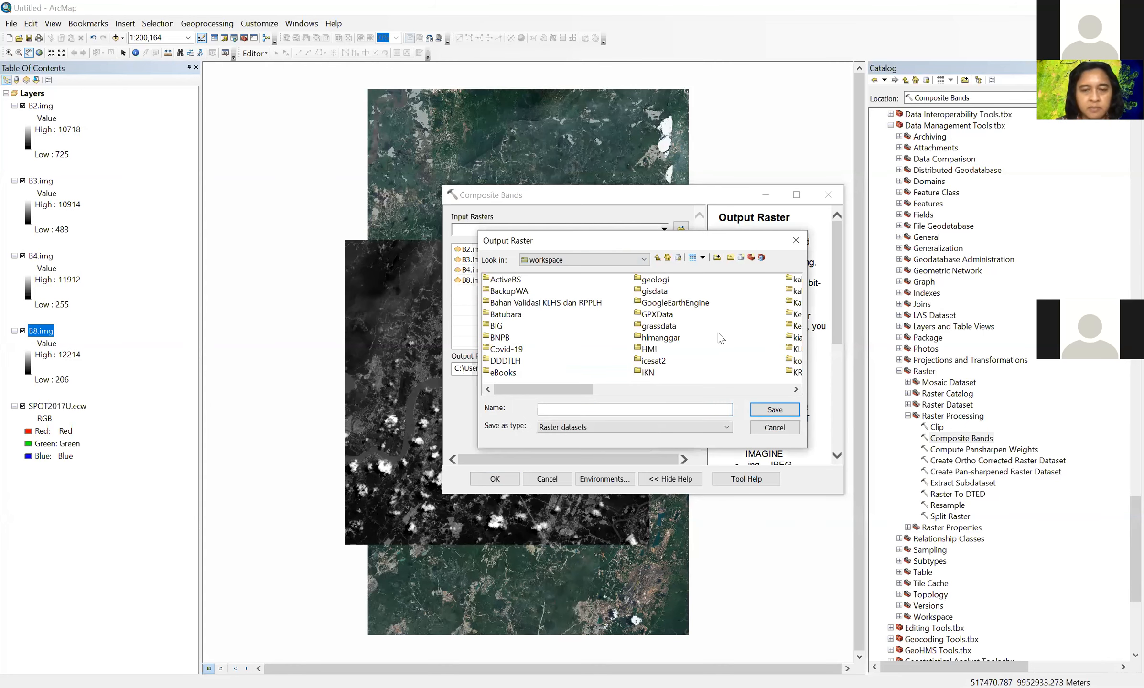
scroll(717, 332, right, 2)
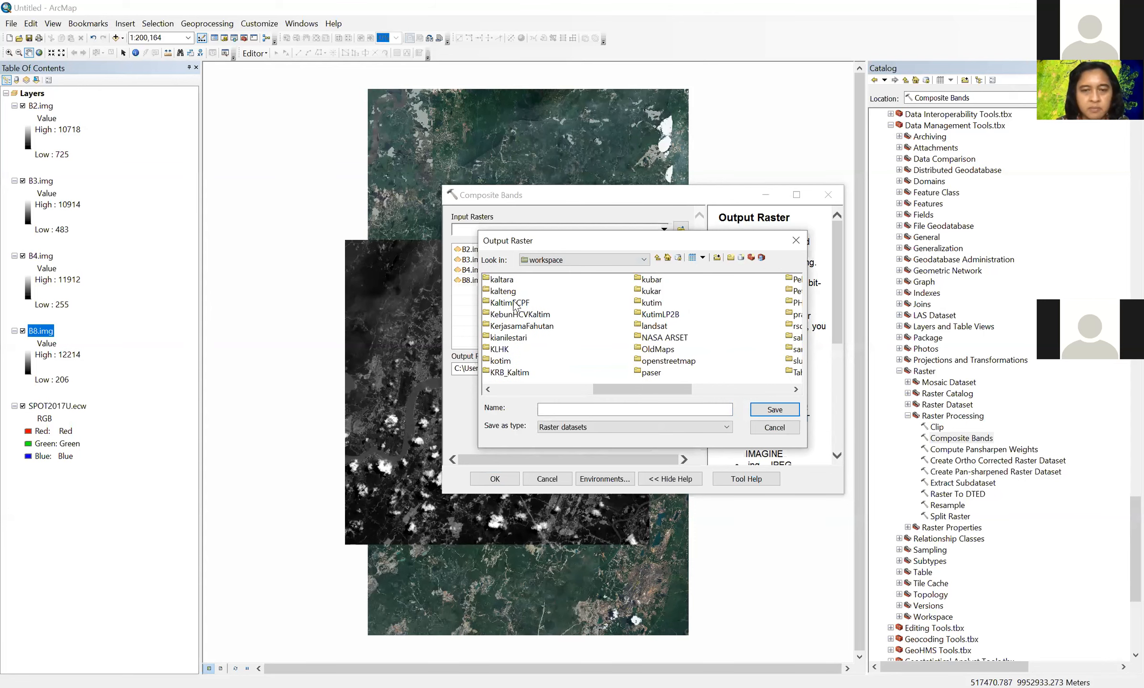
scroll(512, 316, right, 2)
double_click(546, 317)
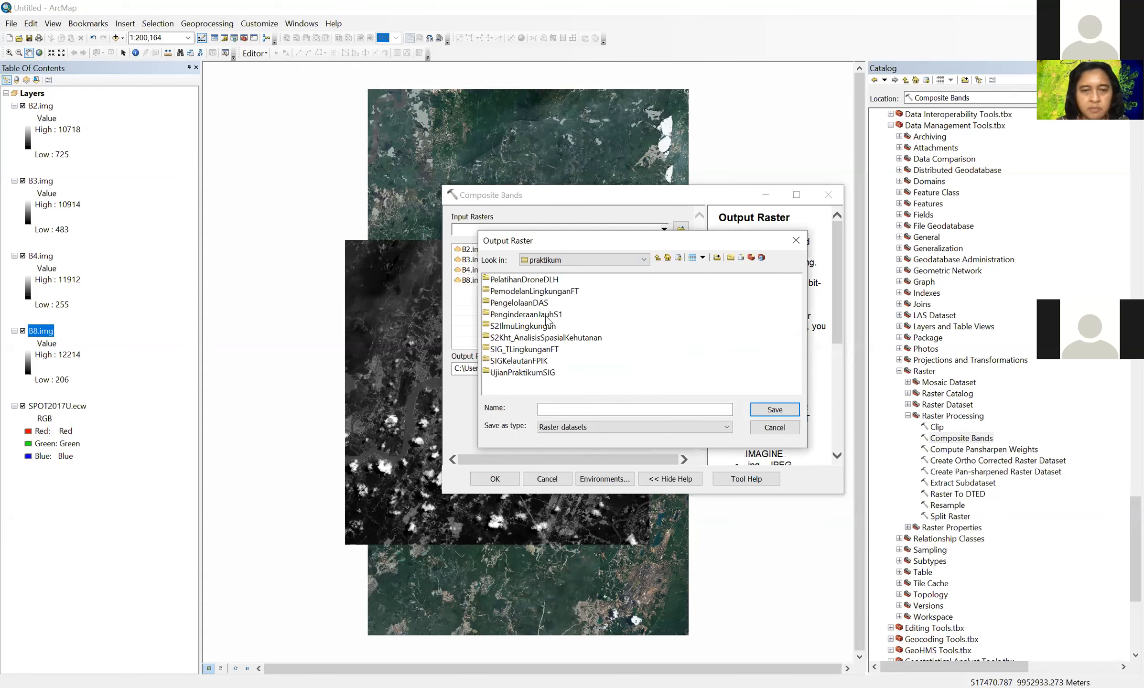
double_click(530, 301)
double_click(536, 292)
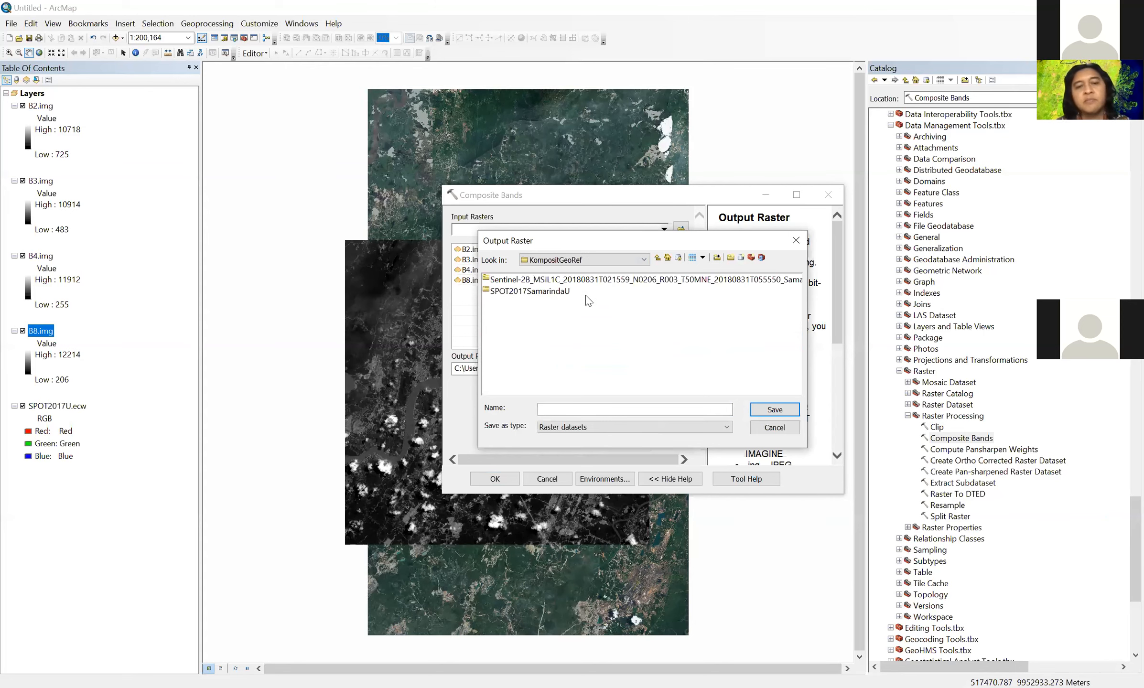
double_click(554, 280)
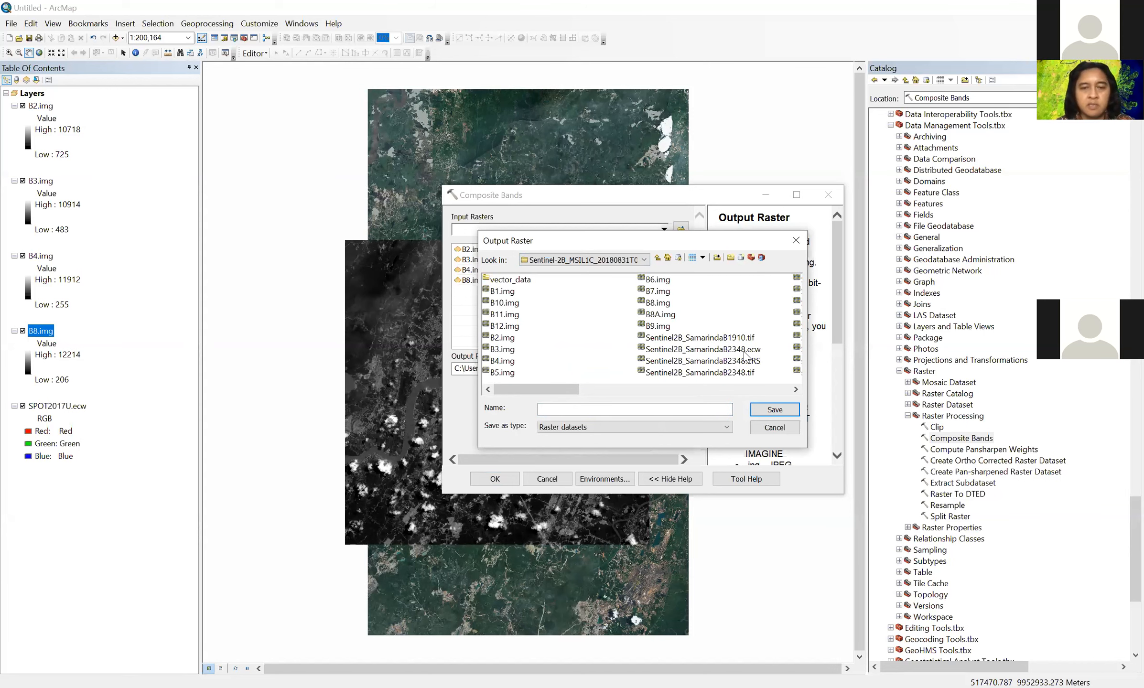
Name the output raster Sentinel2B_SamarindaB2348a.tif, based on the existing B2348 file name, and run the band composite.
click(734, 374)
click(631, 408)
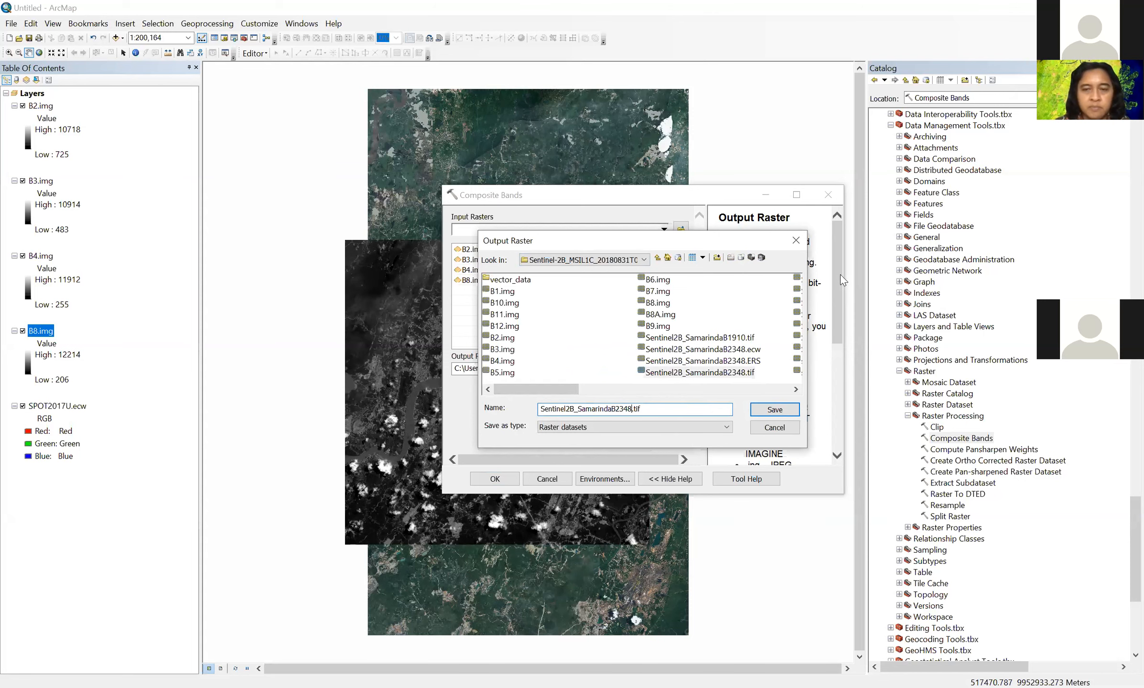
text(a)
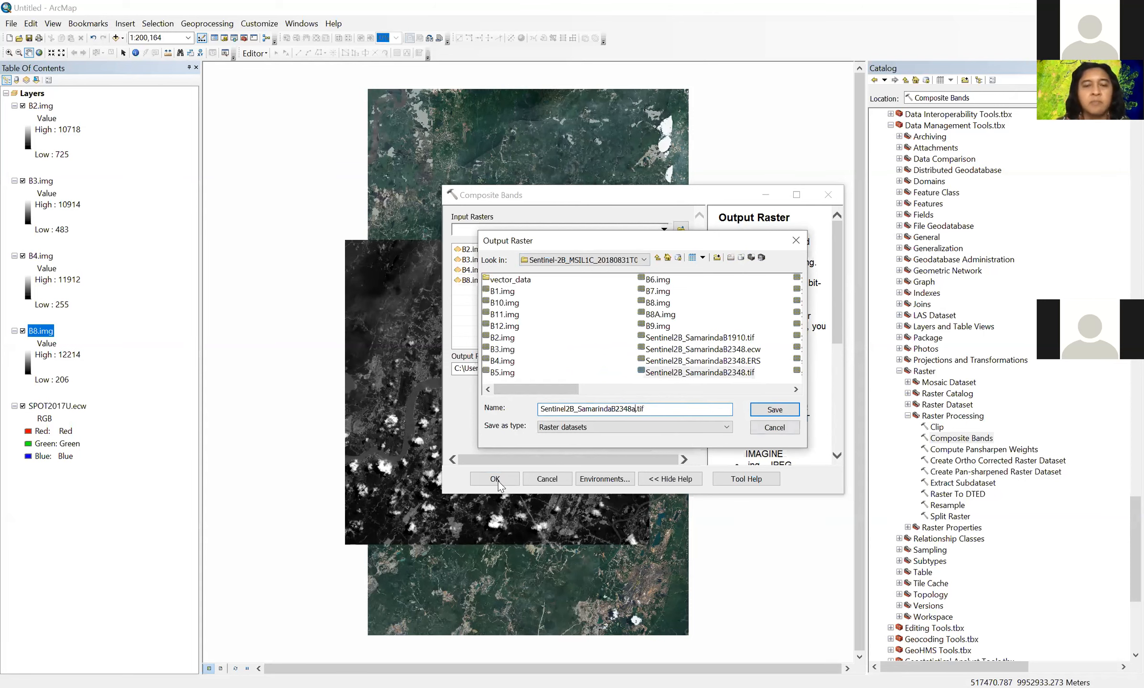
key(Return)
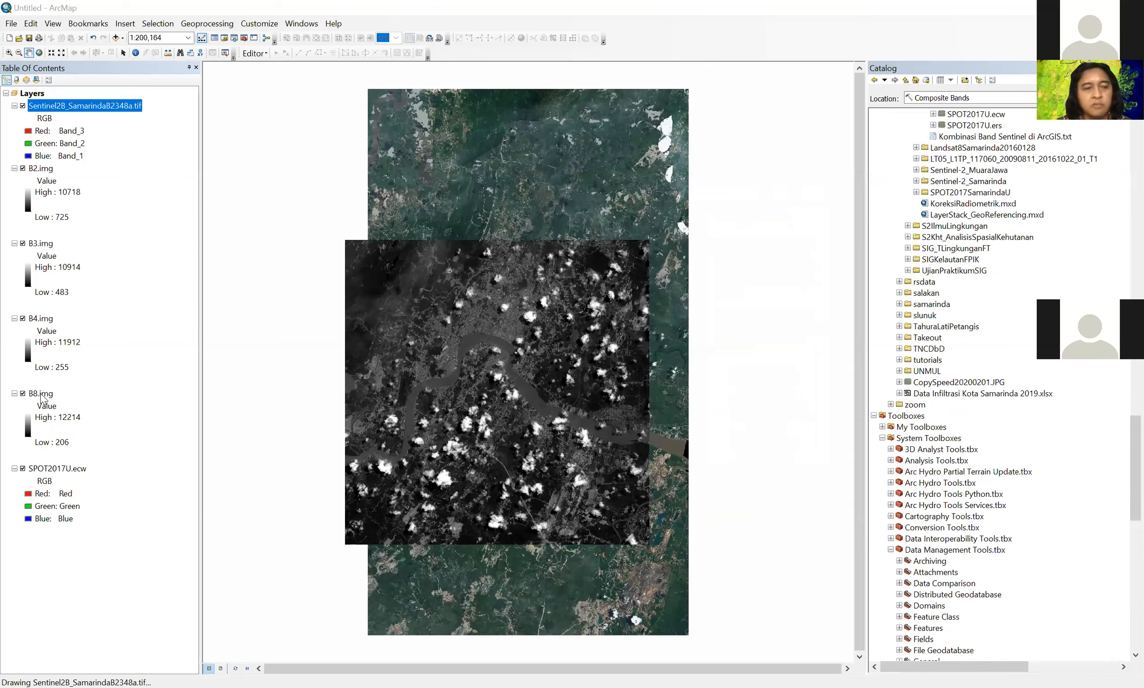
Remove the single-band layers B2, B3, B4 and B8 from the map, keeping the composite and SPOT2017U.ecw.
click(41, 243)
ctrl+click(41, 168)
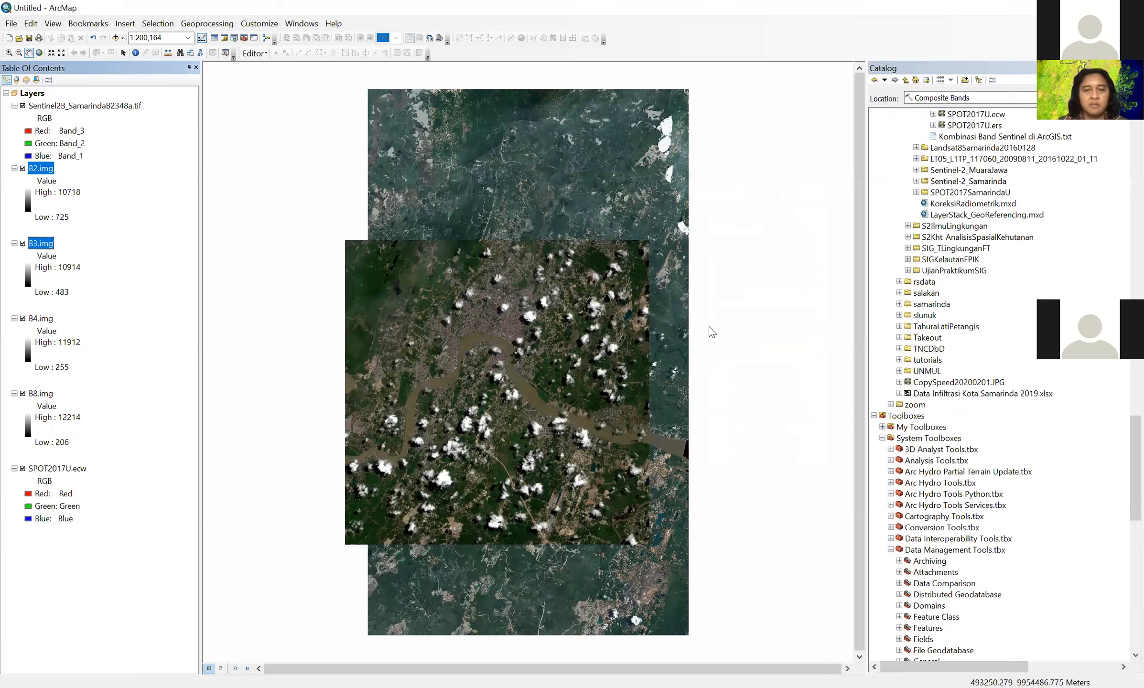
key(Delete)
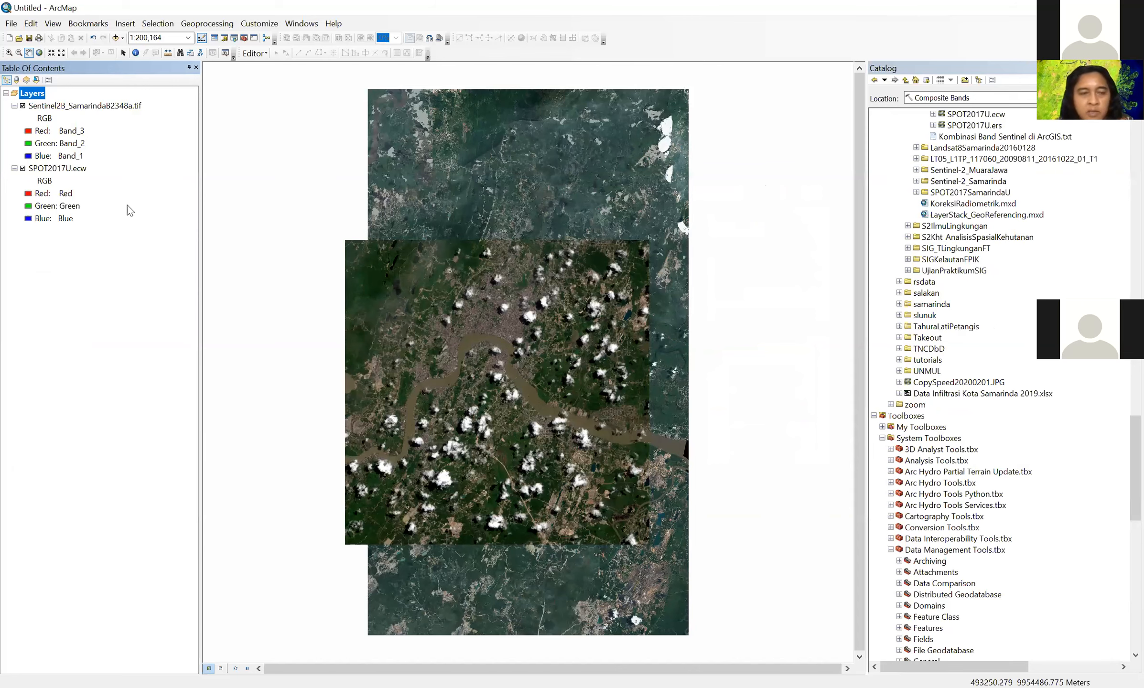
Examine the raster information, extent and spatial reference in the Sentinel2B_SamarindaB2348a.tif layer's source properties, then close them.
double_click(79, 141)
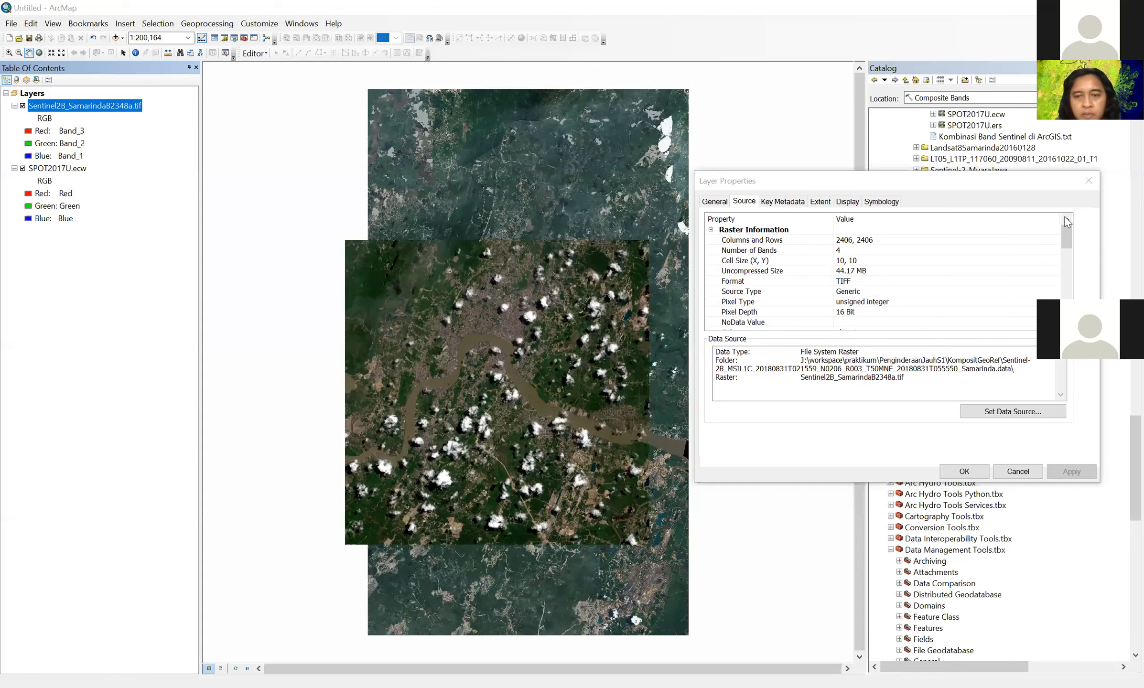
click(1066, 258)
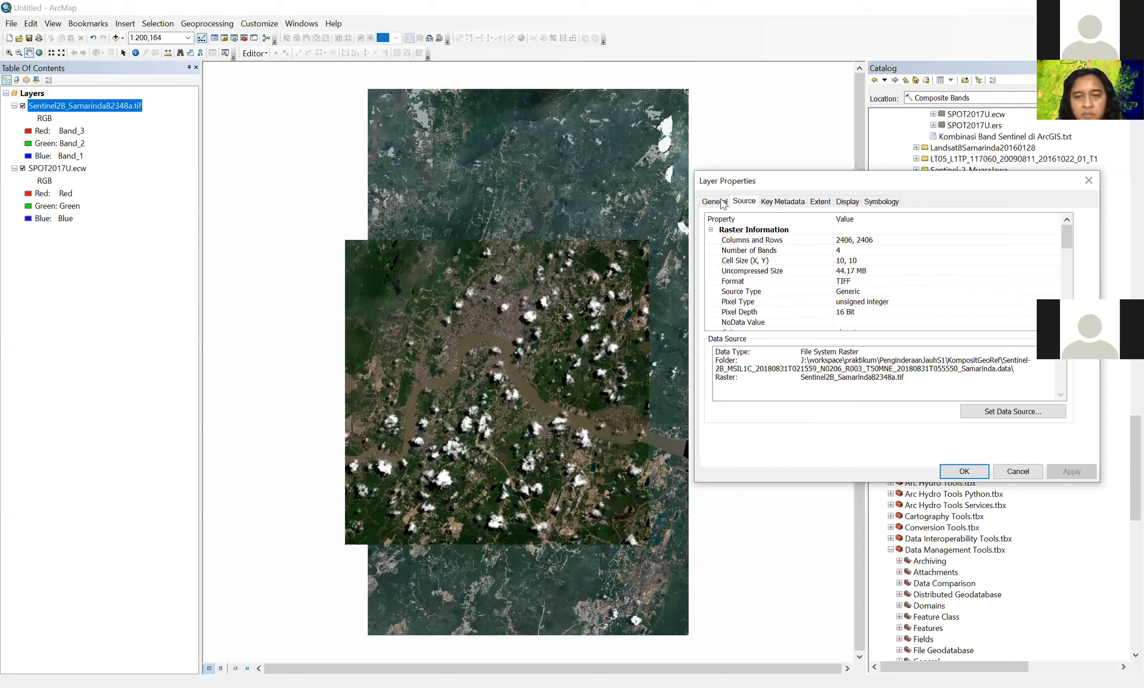
click(749, 206)
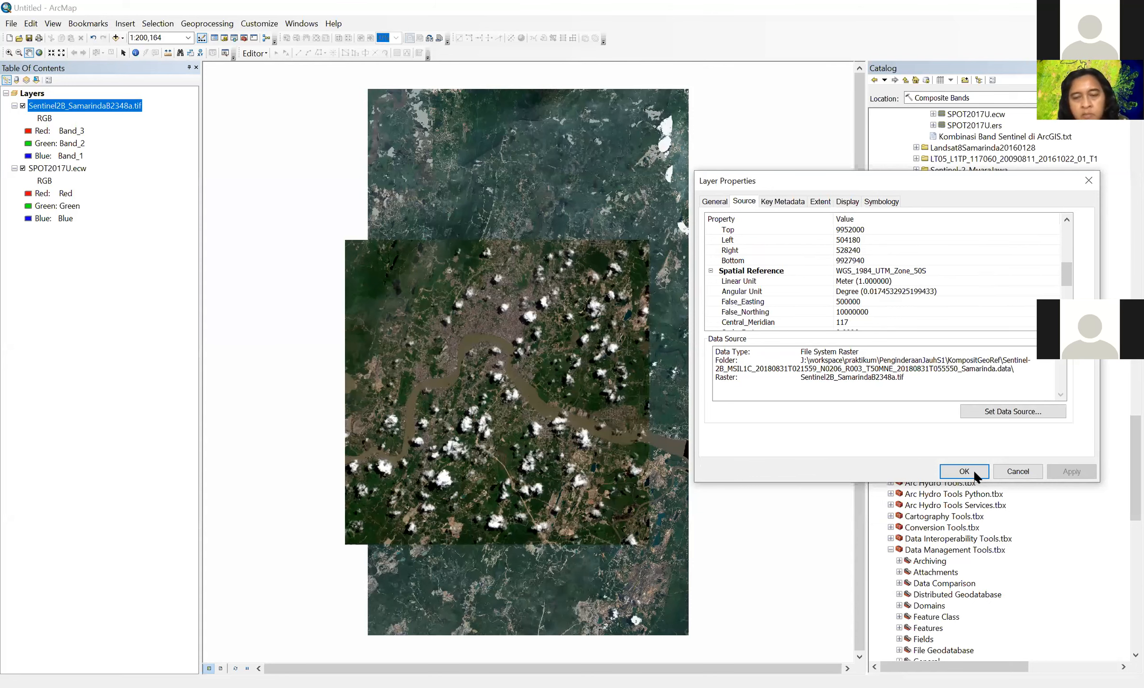
key(Return)
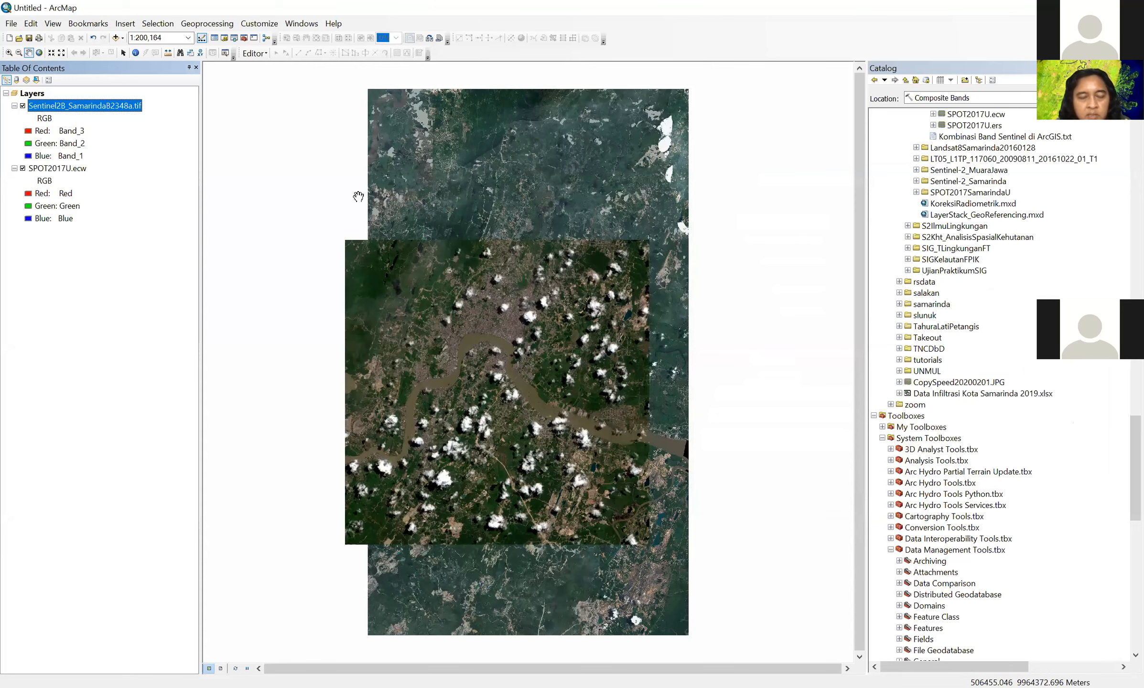
Inspect the southwestern part of the imagery, then hide the Sentinel-2B composite and examine the riverside settlement in SPOT2017U.ecw up close.
click(10, 53)
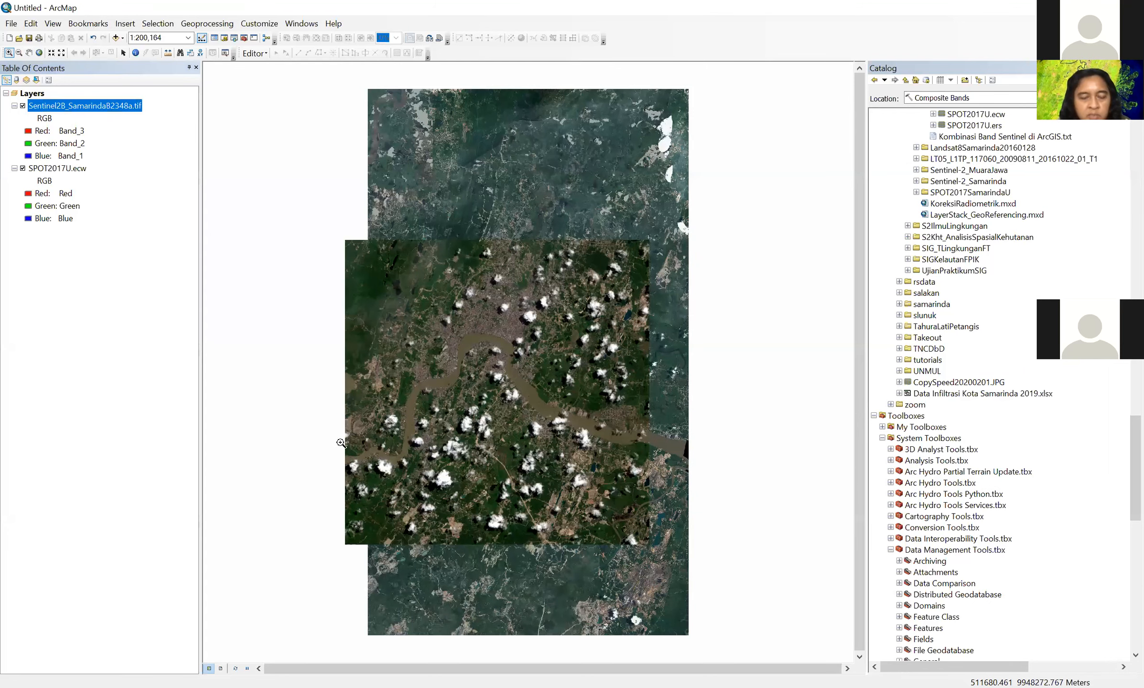
drag(337, 439, 456, 548)
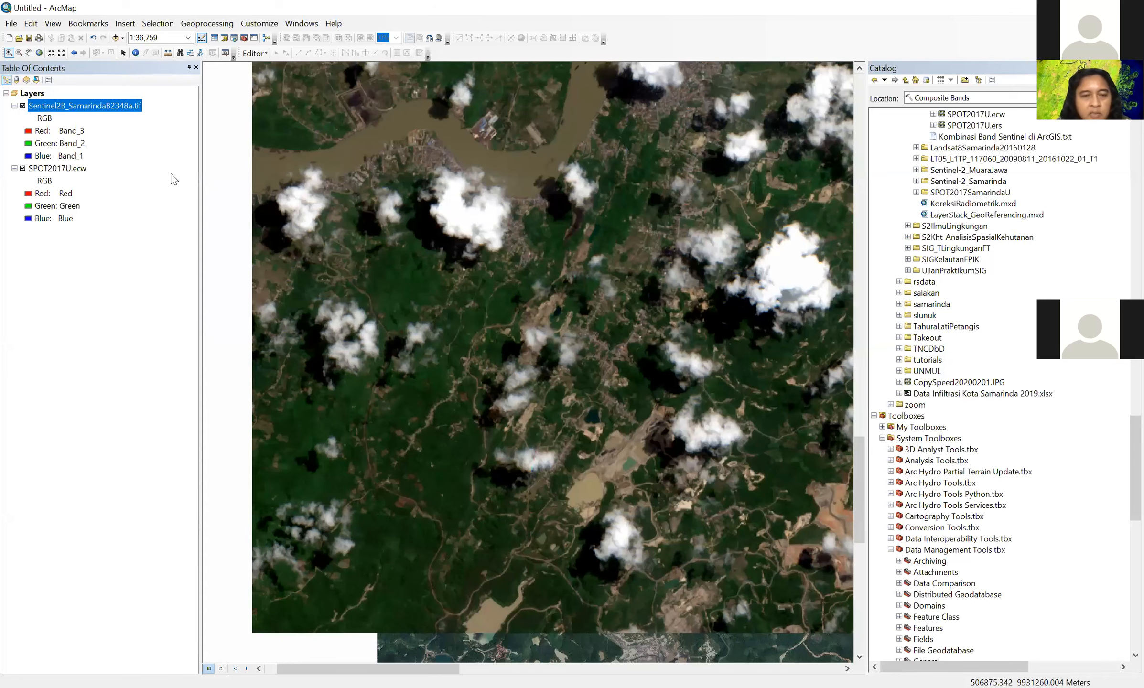
click(23, 106)
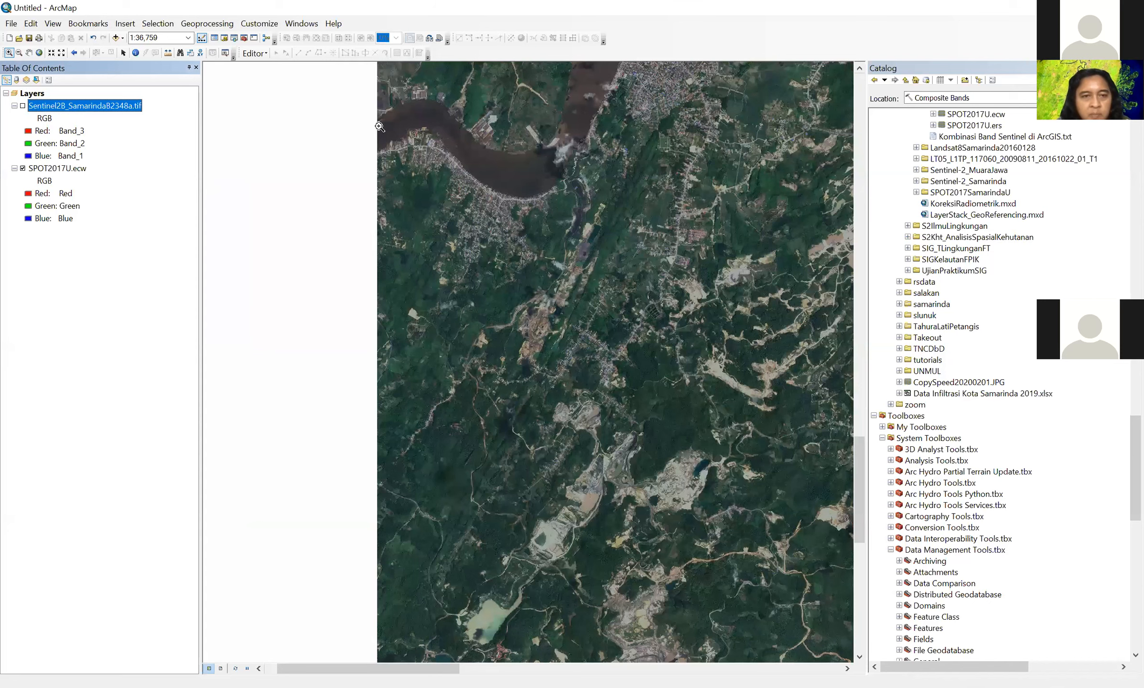
drag(373, 118, 444, 184)
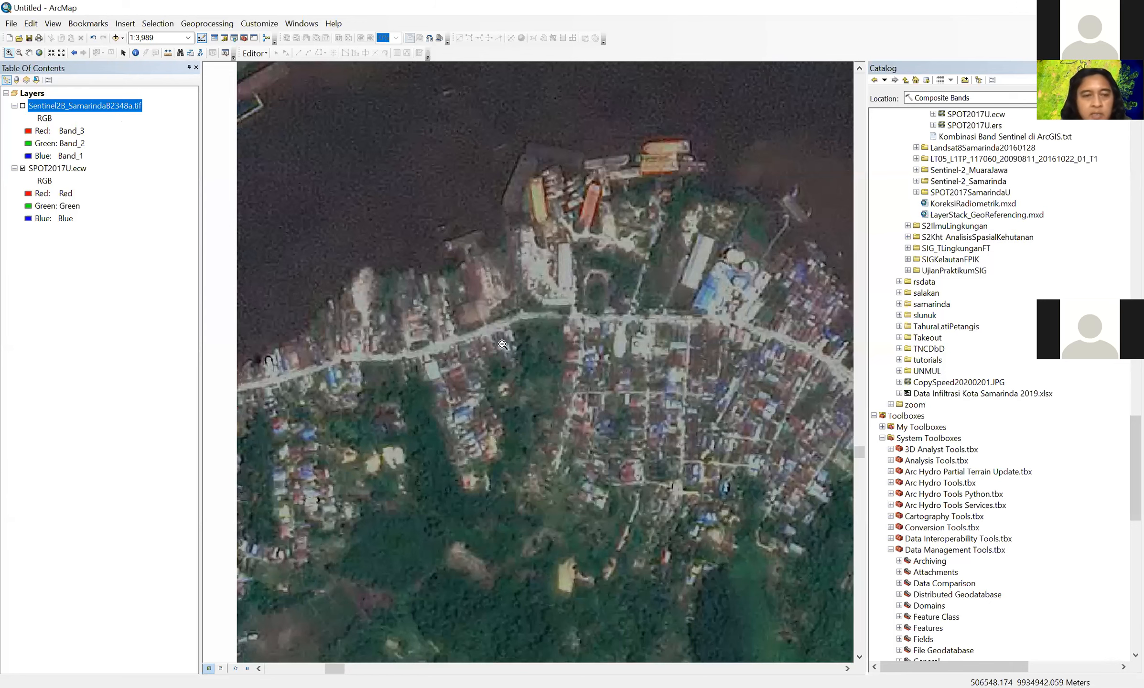
Compare the river's alignment across the Sentinel-2B composite's full extent by alternately hiding and showing it over SPOT2017U.ecw.
right_click(72, 109)
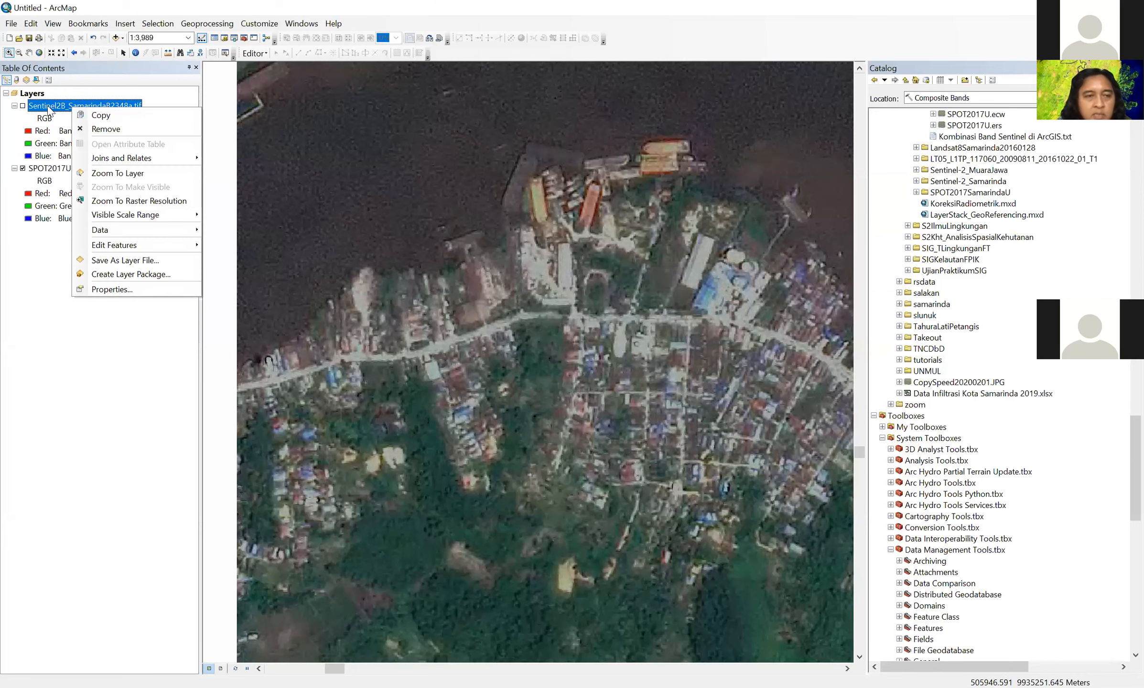
right_click(48, 108)
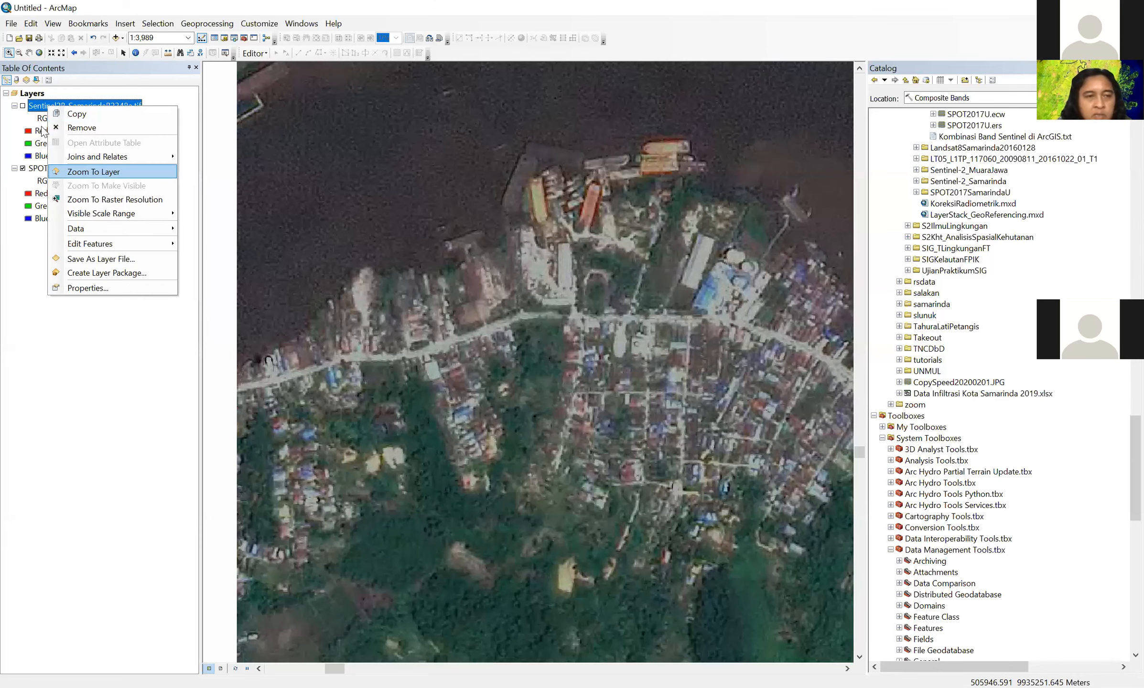
click(157, 171)
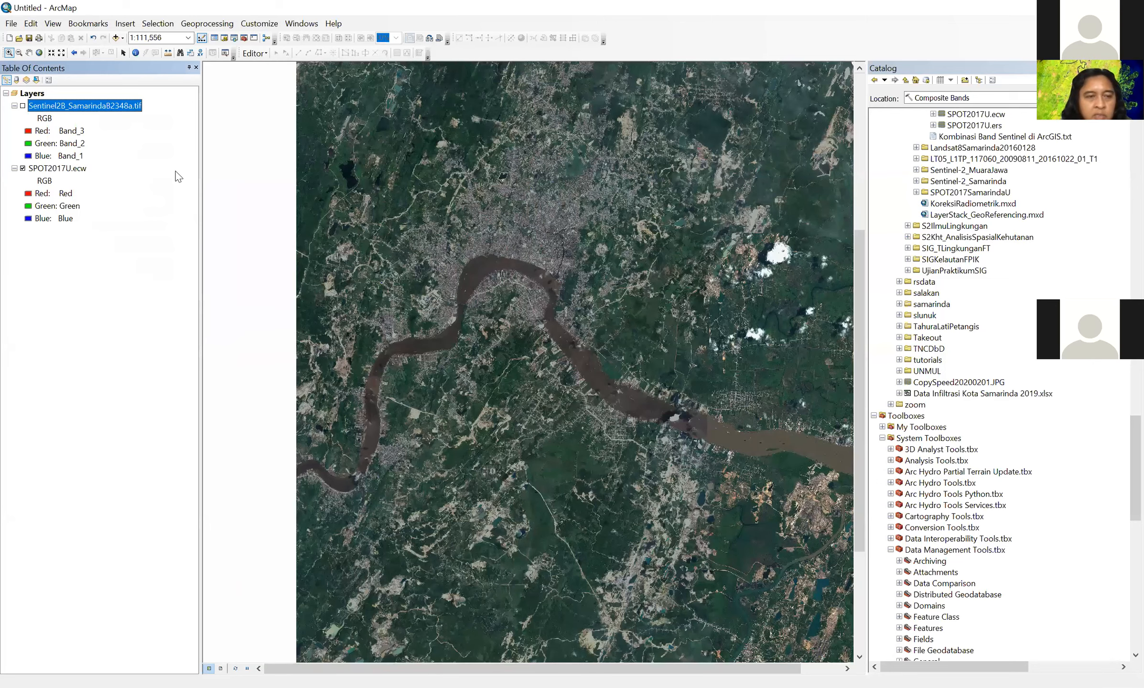
click(22, 168)
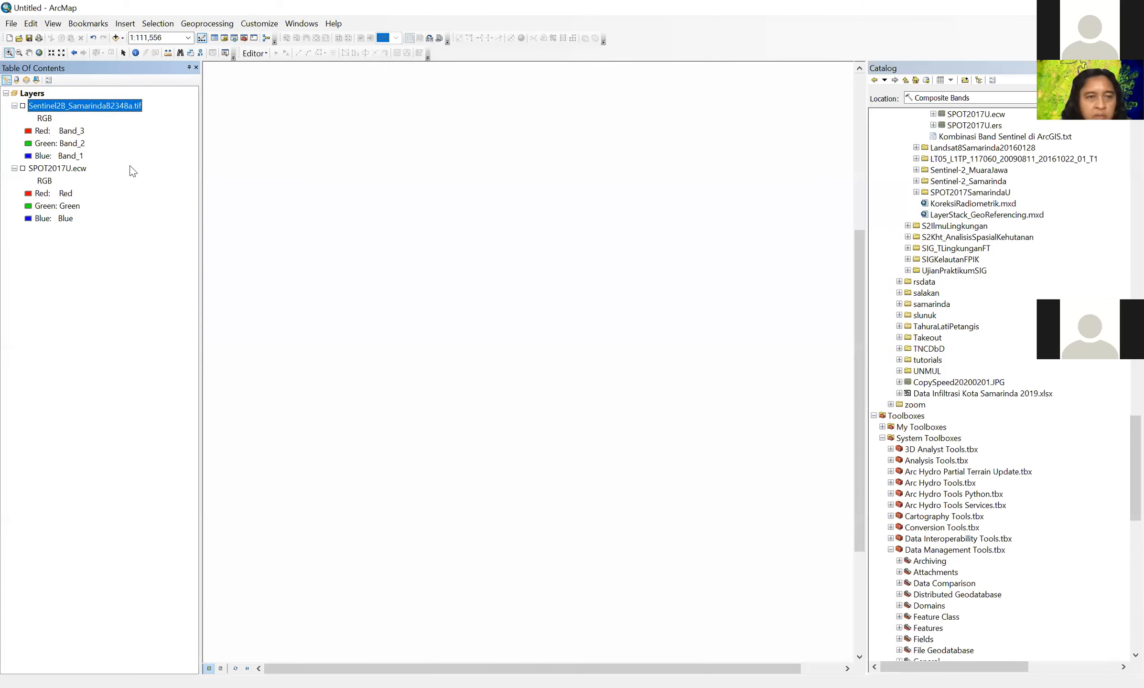
click(22, 169)
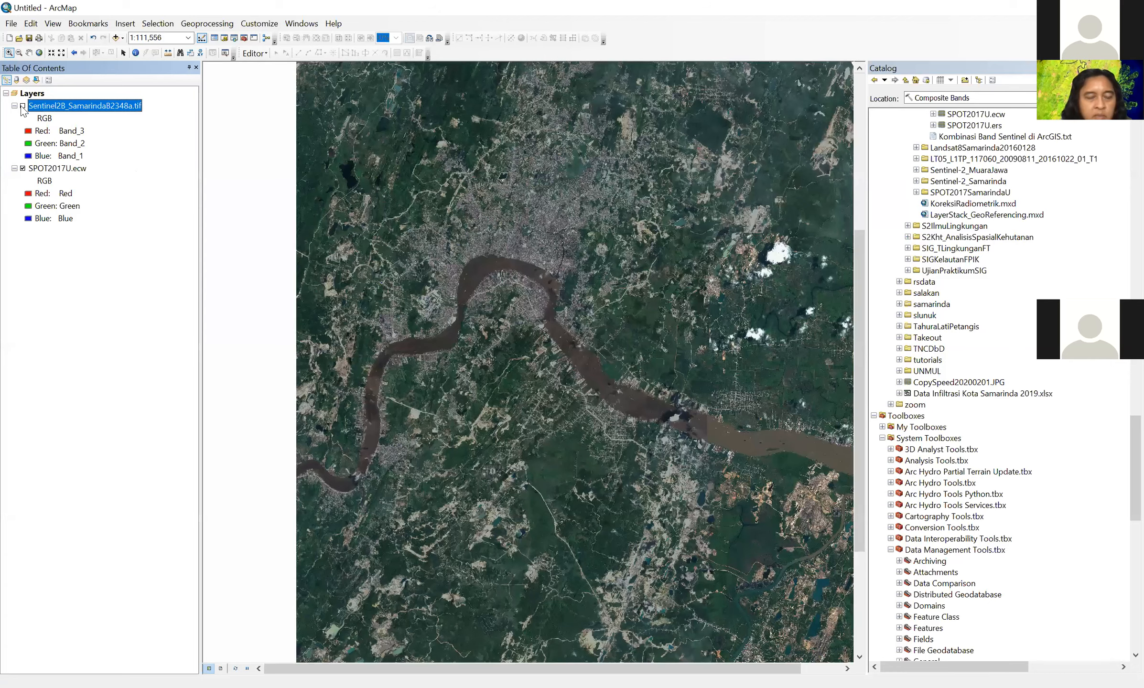
click(22, 106)
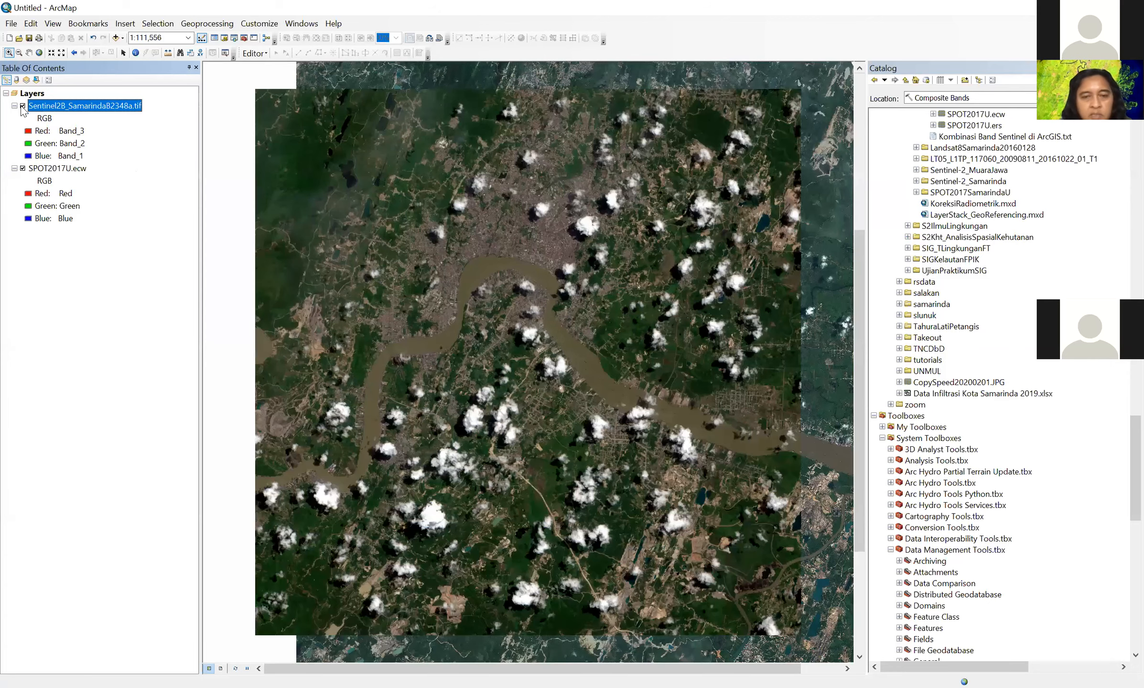
click(23, 106)
click(22, 105)
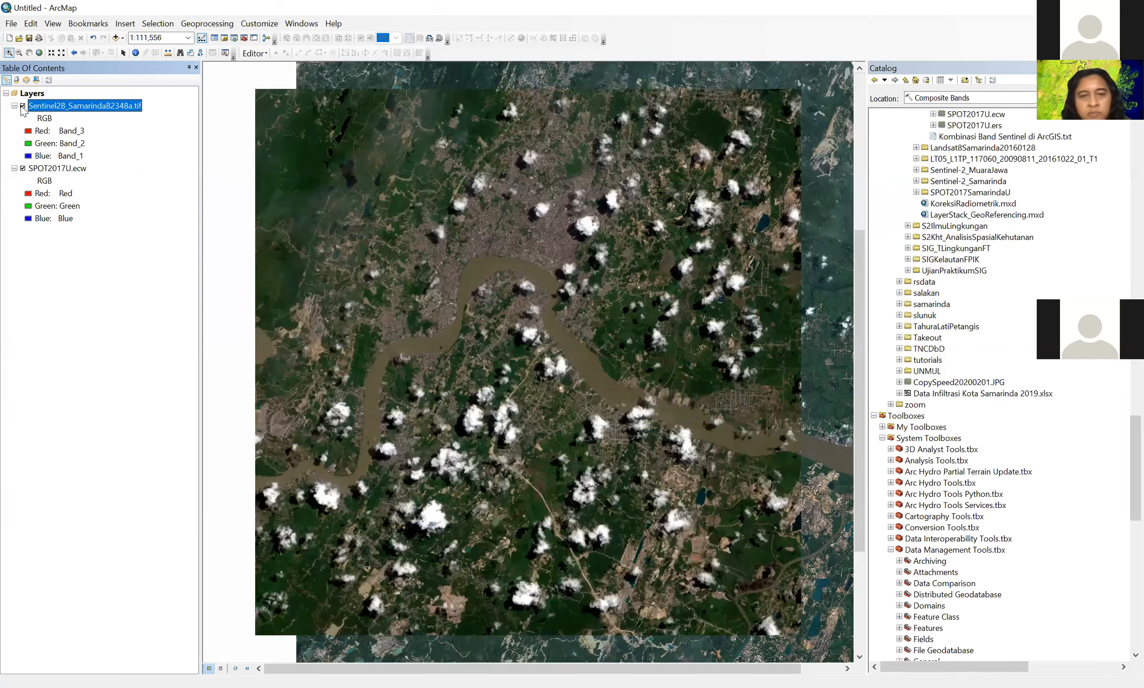
click(23, 105)
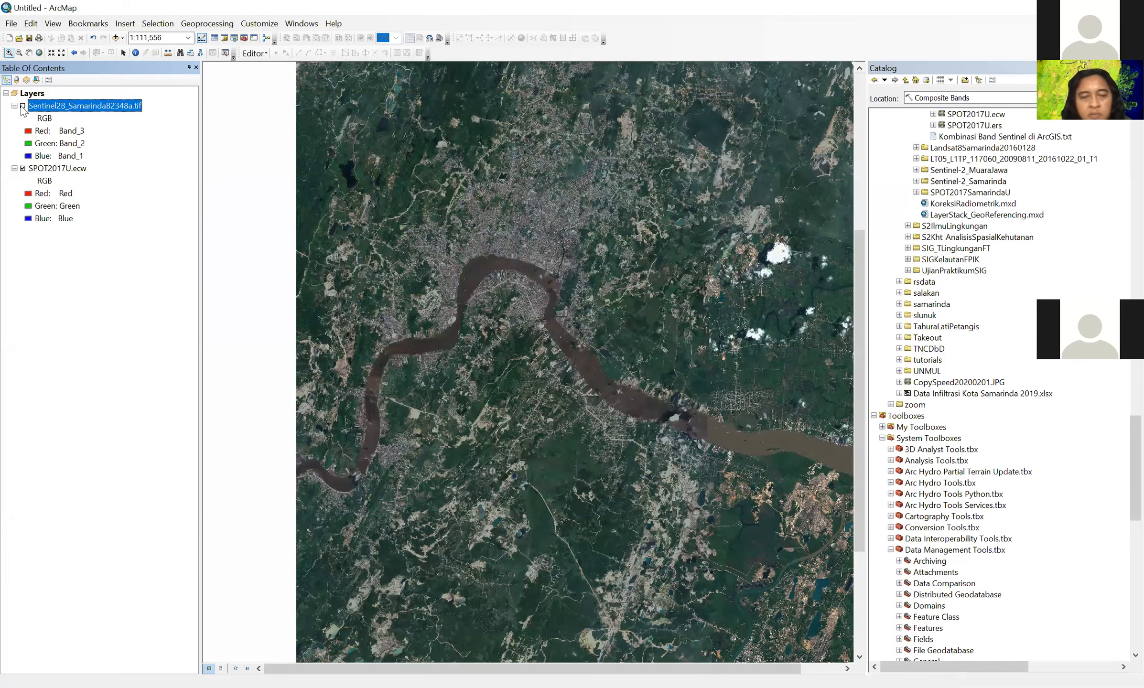
click(22, 105)
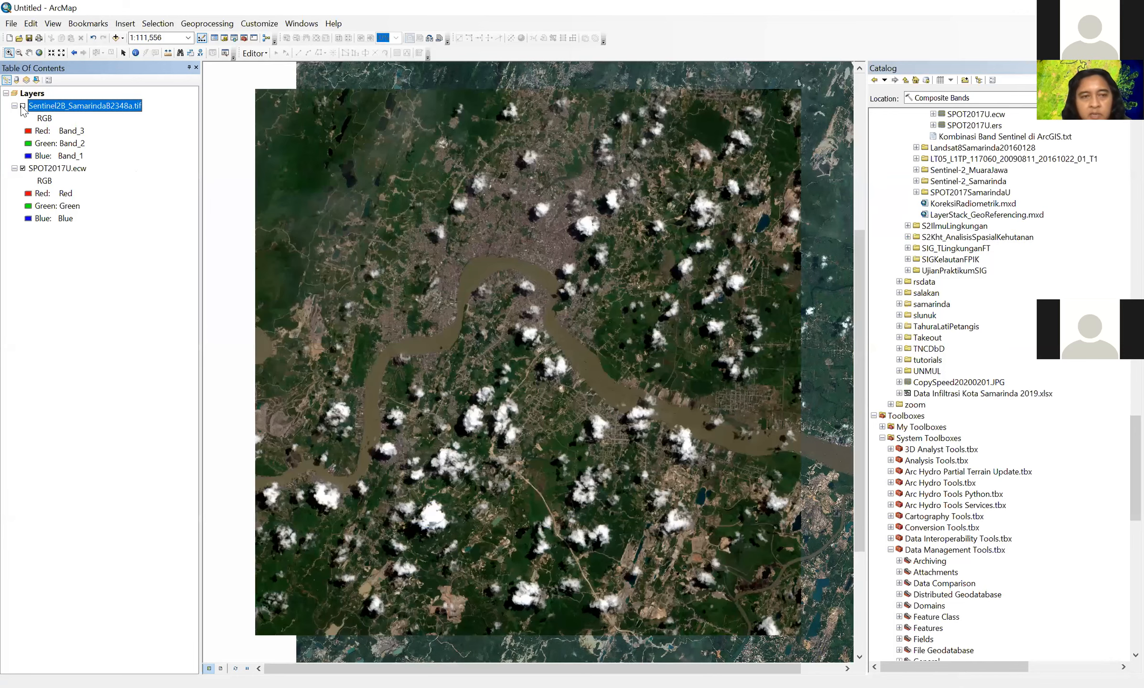
click(22, 105)
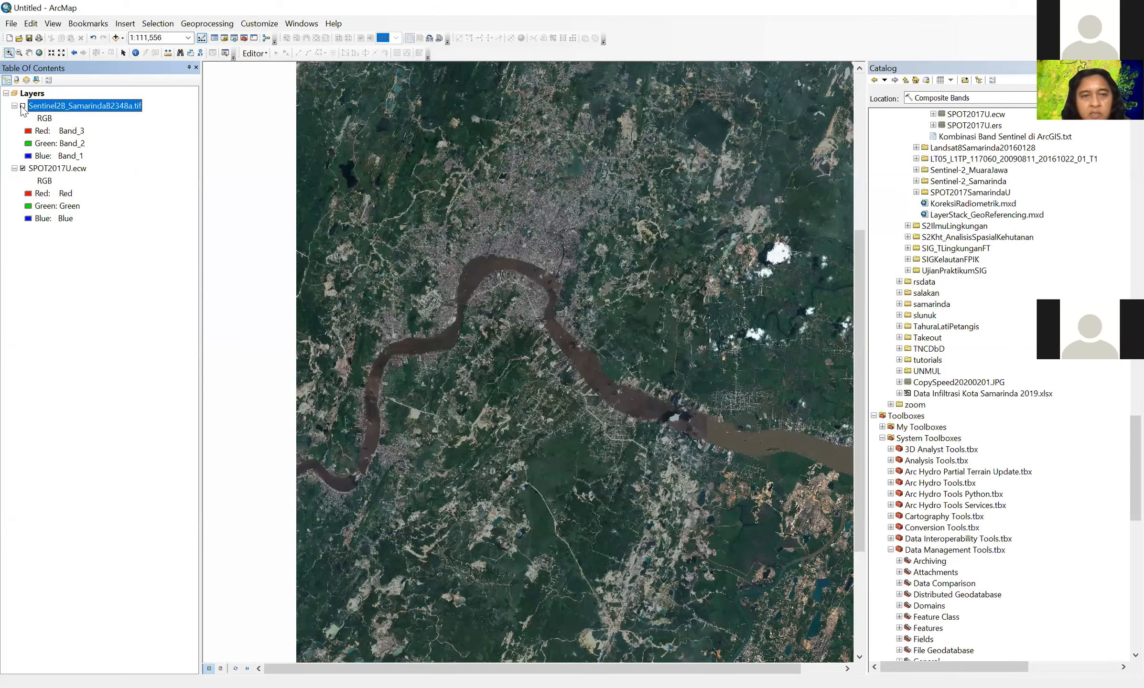
click(23, 105)
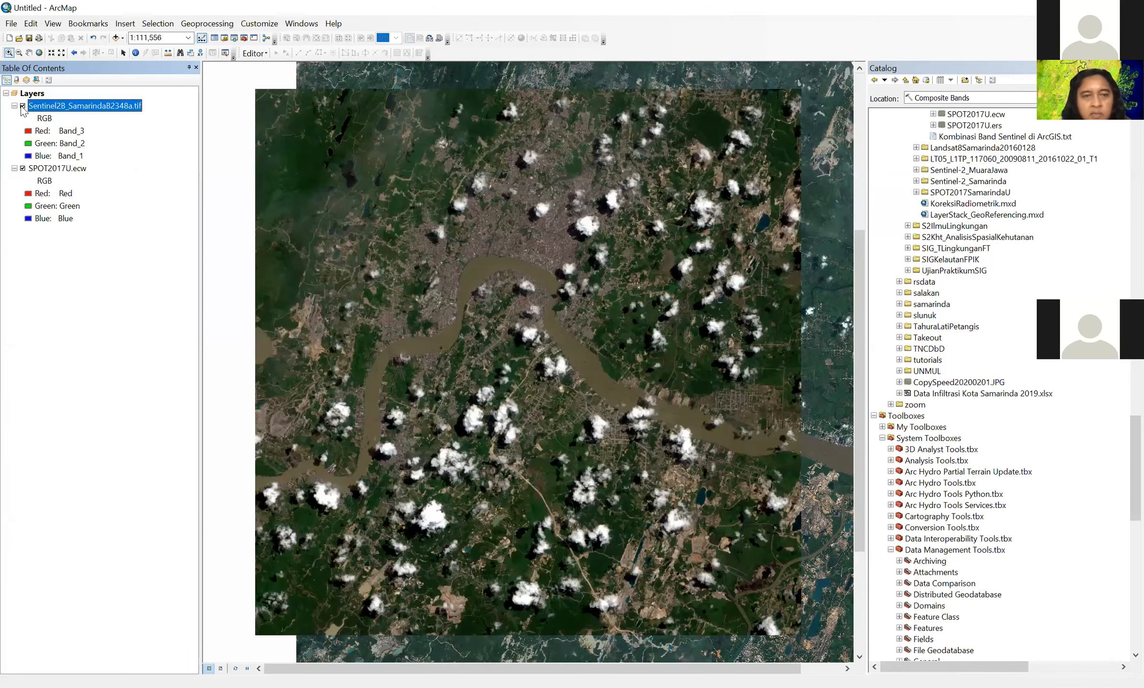
click(22, 107)
click(22, 106)
click(22, 106)
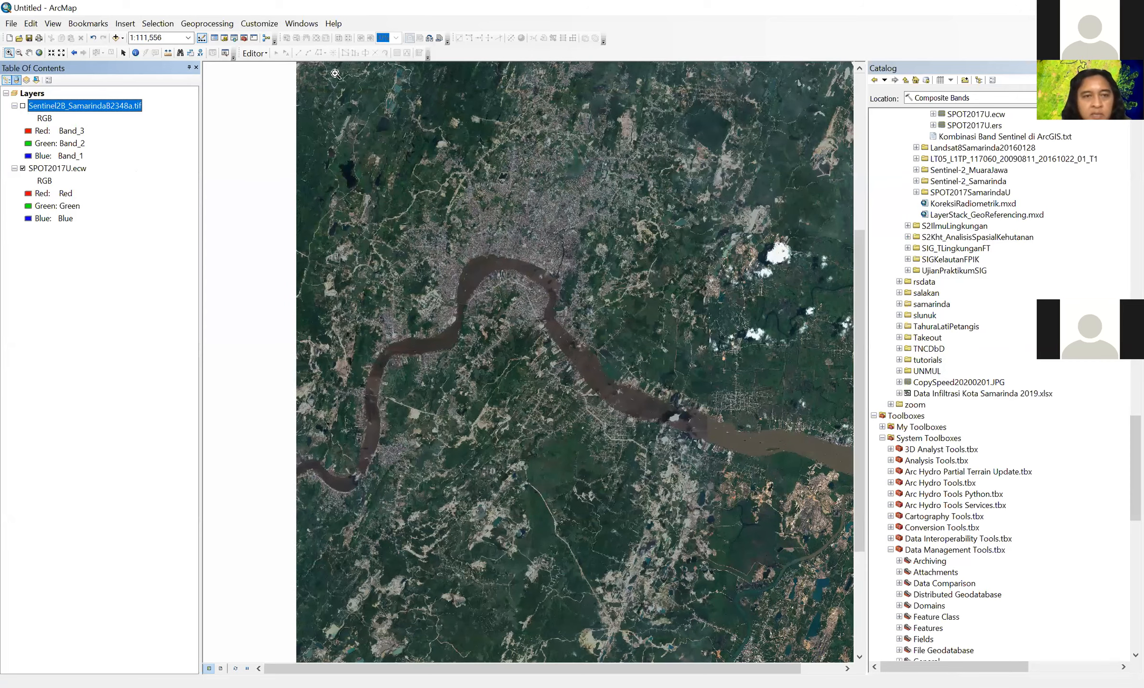
Compare the lakes and winding roads in the northwest by repeatedly toggling the Sentinel-2B composite over the SPOT image.
drag(313, 71, 386, 130)
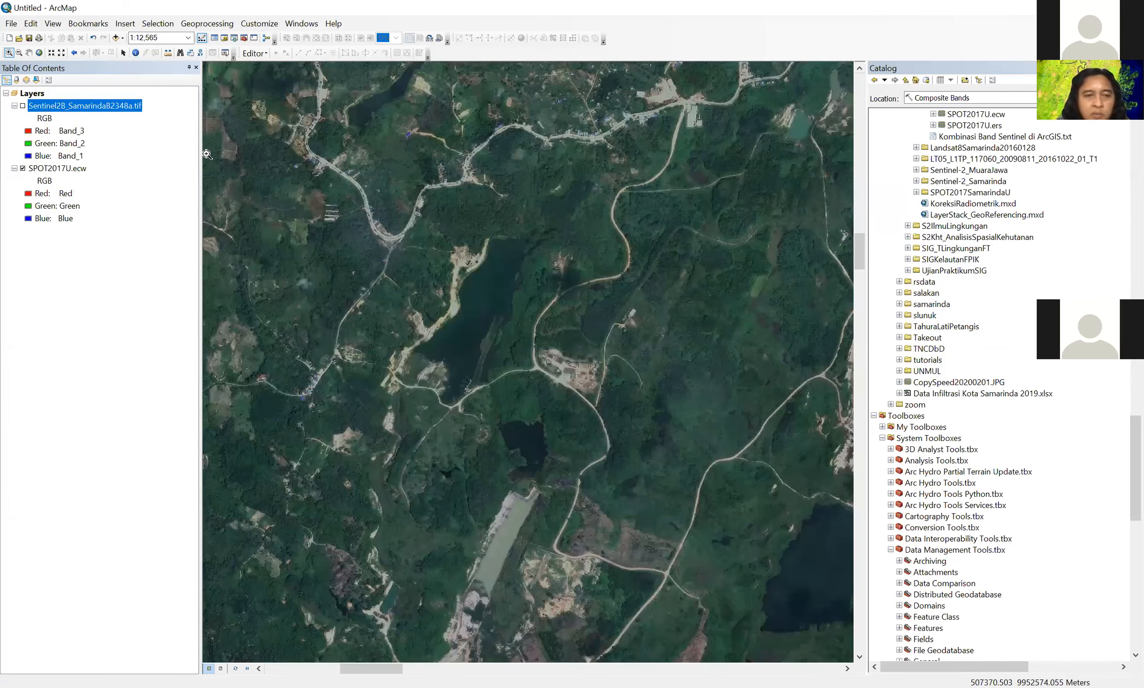
click(22, 106)
click(23, 106)
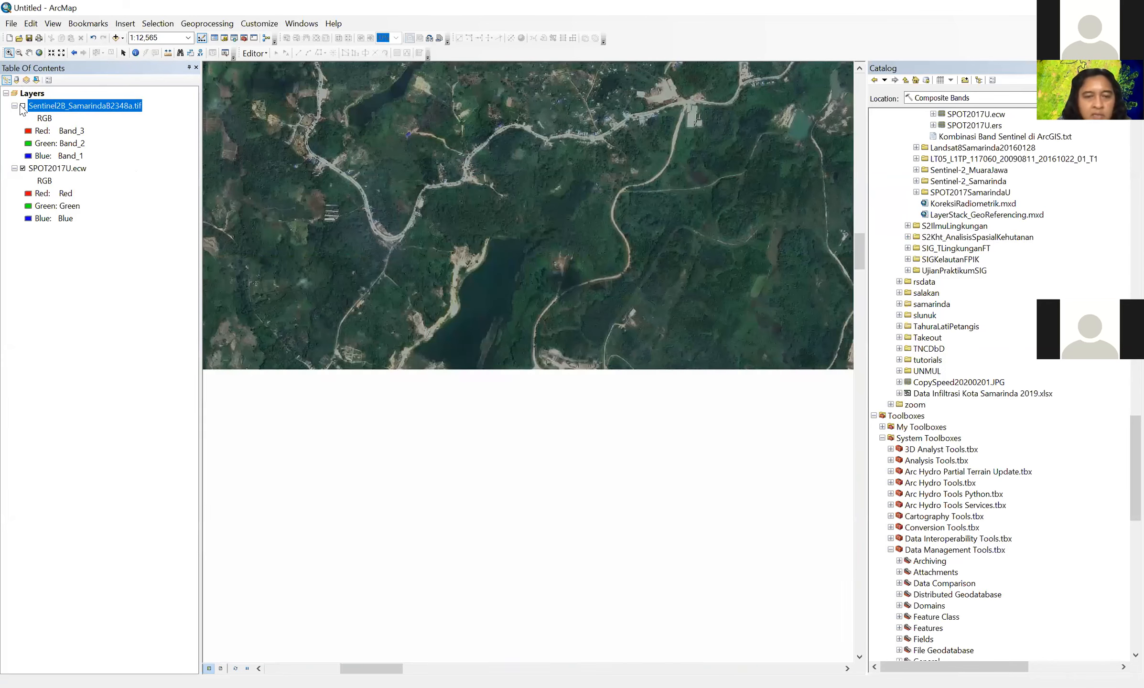
click(22, 106)
click(22, 106)
click(22, 106)
click(22, 106)
click(22, 106)
click(23, 106)
click(22, 106)
click(22, 106)
click(22, 106)
click(22, 106)
click(22, 106)
click(22, 106)
click(22, 106)
click(22, 106)
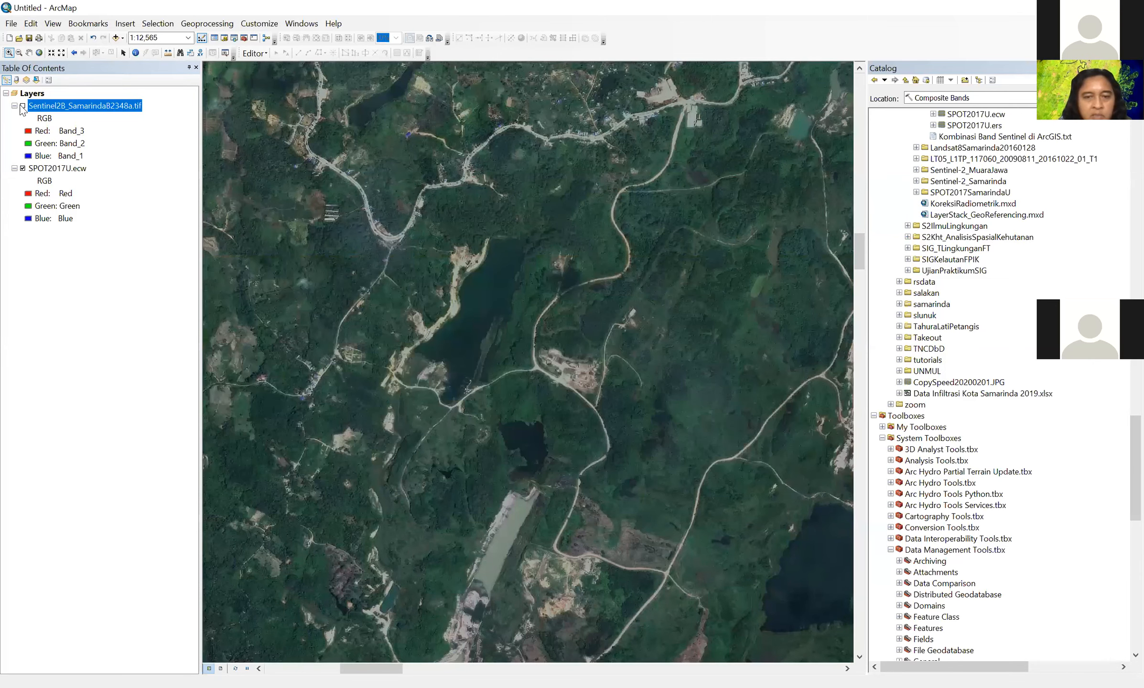
click(22, 106)
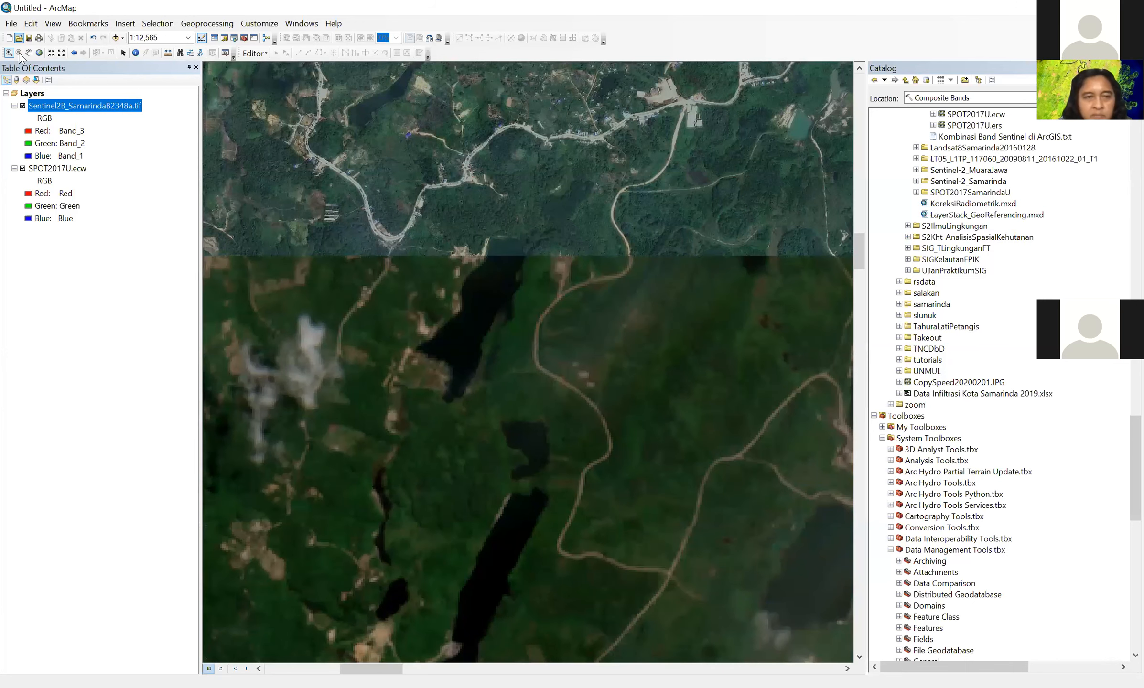
Check the pixel-level alignment of the road fork in the northwestern area by toggling the Sentinel-2B composite over SPOT2017U.ecw.
drag(581, 383, 621, 416)
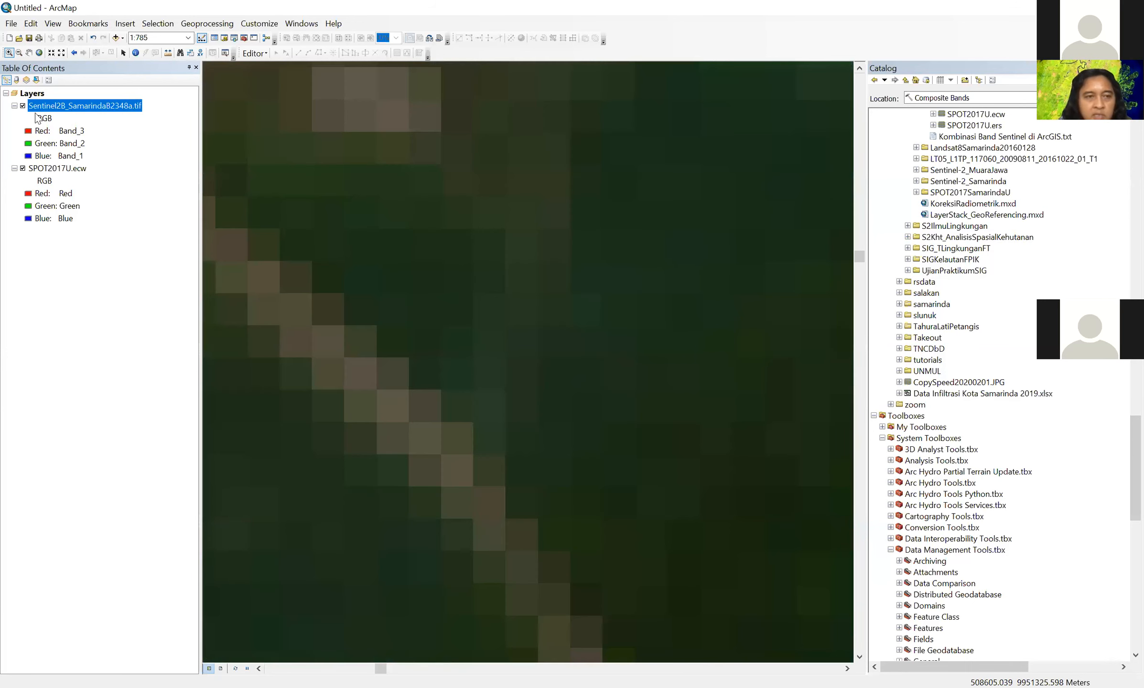
click(23, 106)
click(22, 106)
click(22, 106)
click(22, 106)
click(22, 106)
click(23, 107)
click(23, 106)
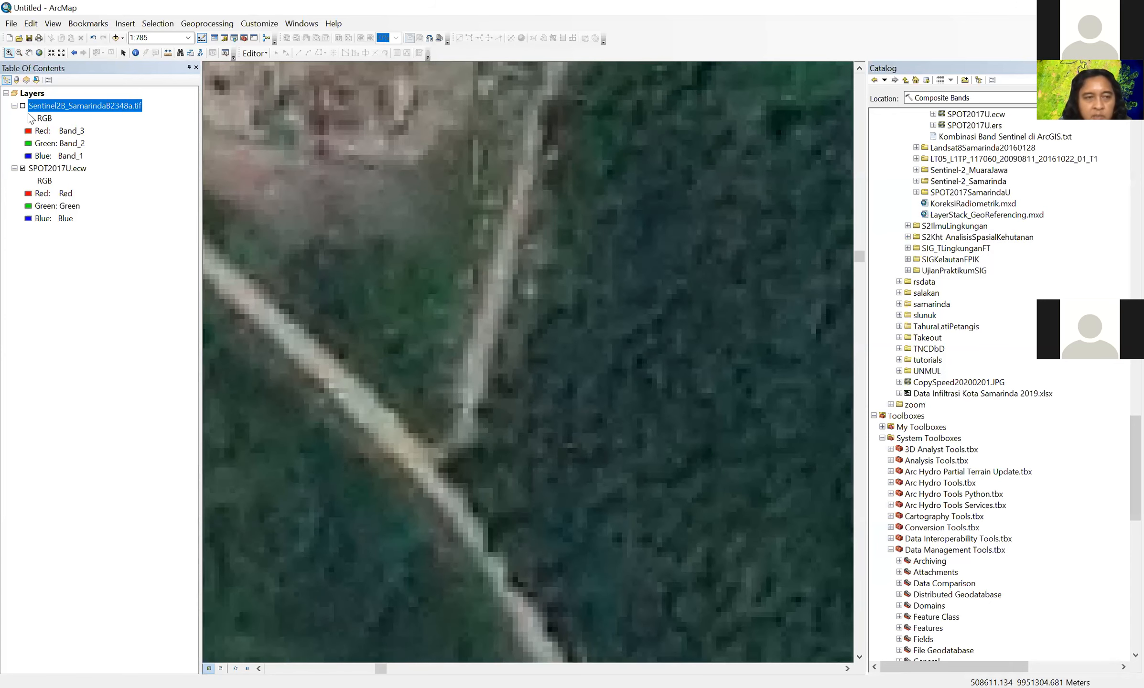
click(22, 106)
click(22, 106)
click(22, 106)
click(22, 106)
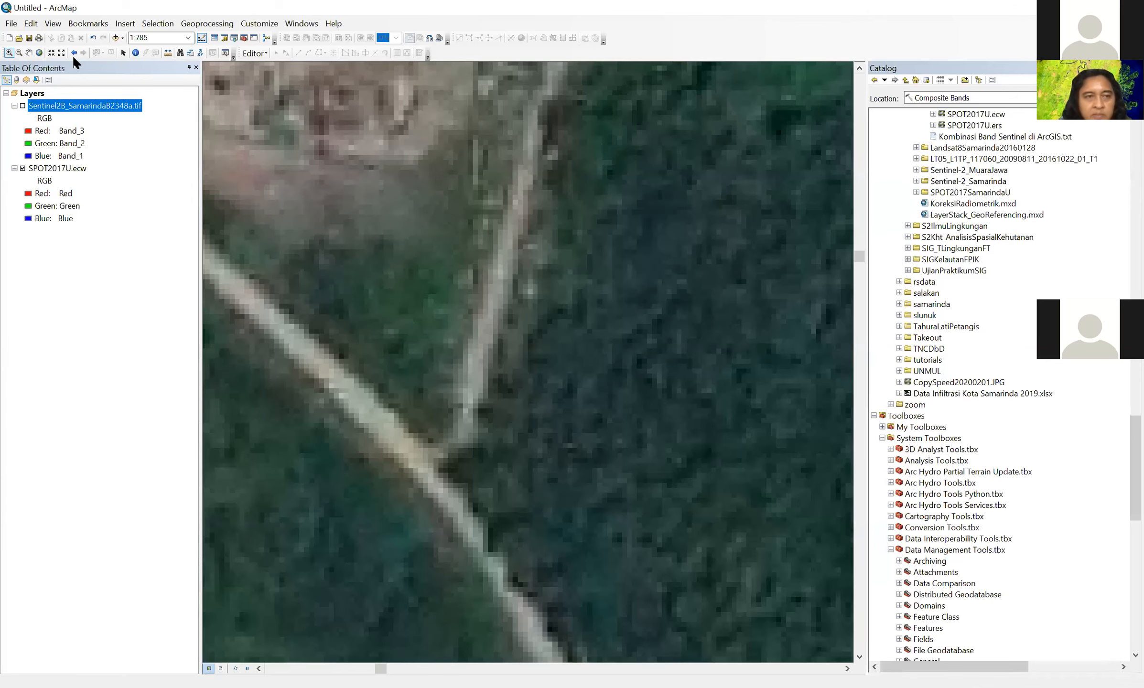
Compare the roads, settlement blocks and ponds in the northeastern area between the Sentinel-2B composite and the SPOT image.
click(75, 52)
click(76, 52)
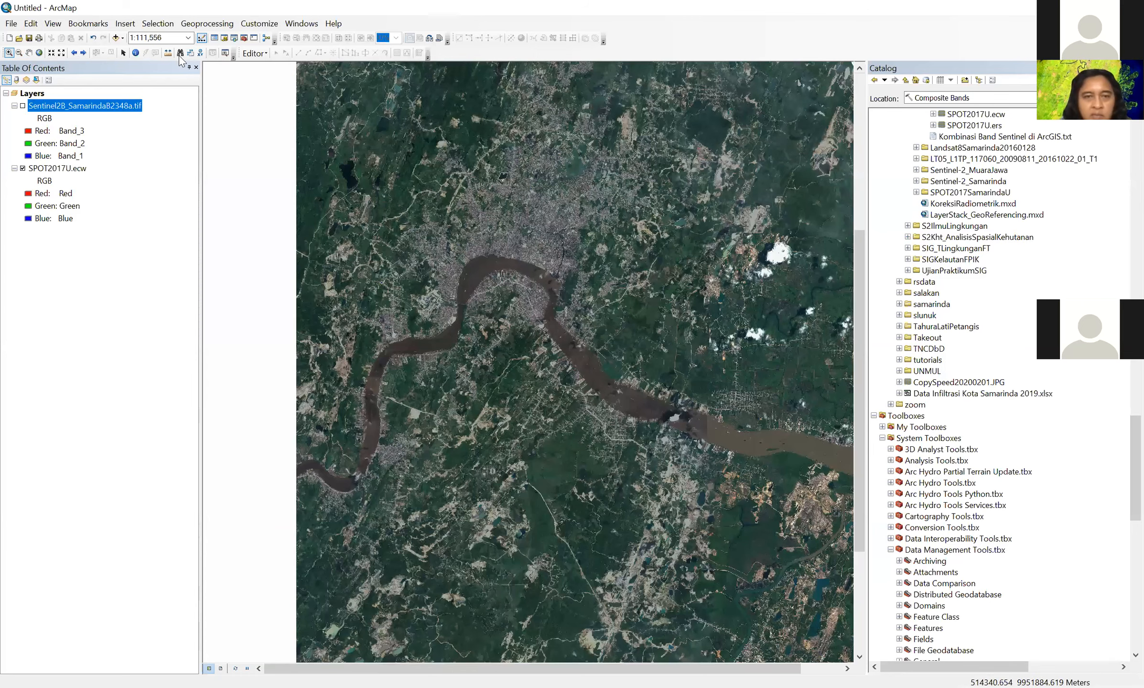
click(23, 105)
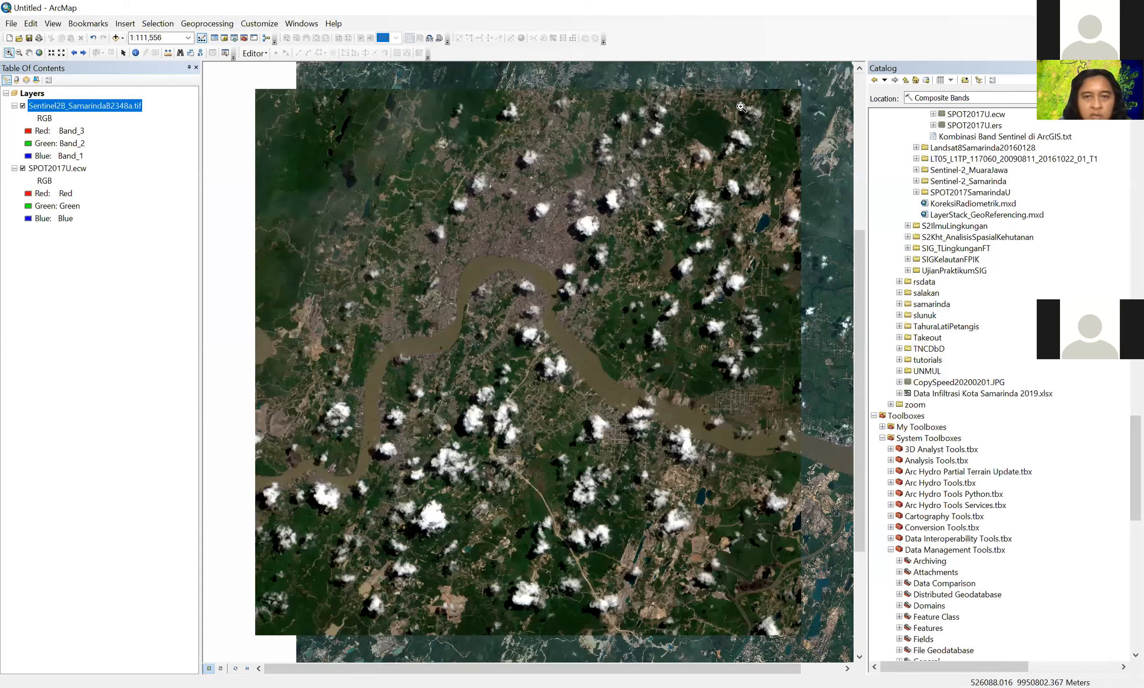
drag(749, 163, 658, 85)
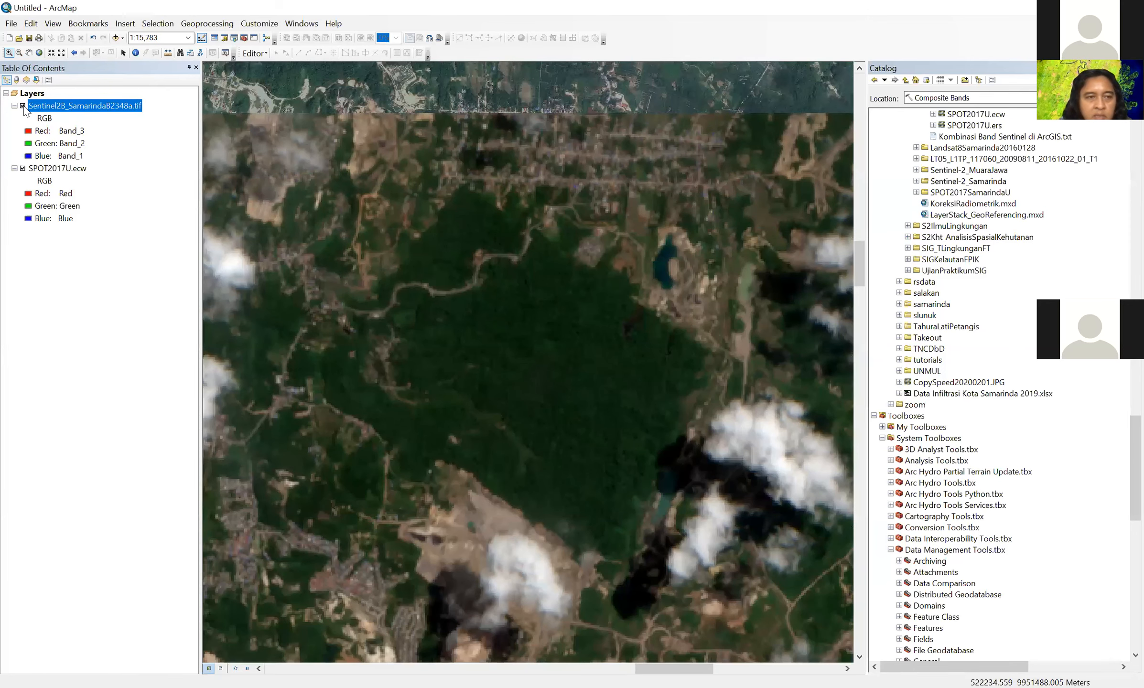
click(22, 106)
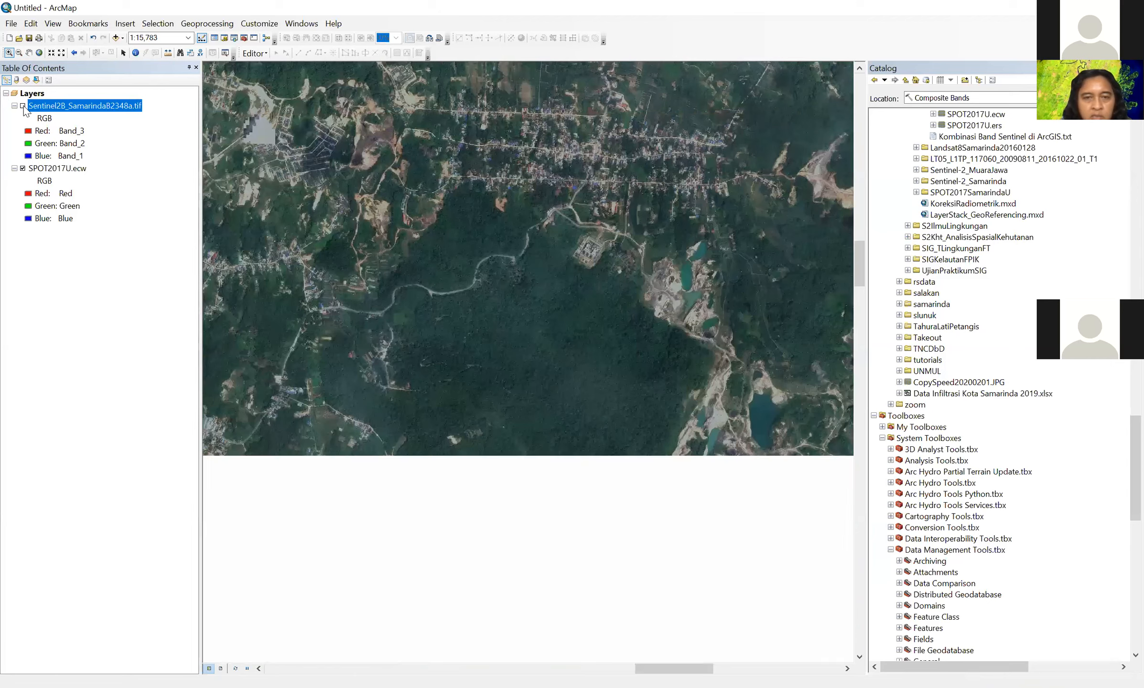
click(23, 106)
click(23, 106)
click(23, 106)
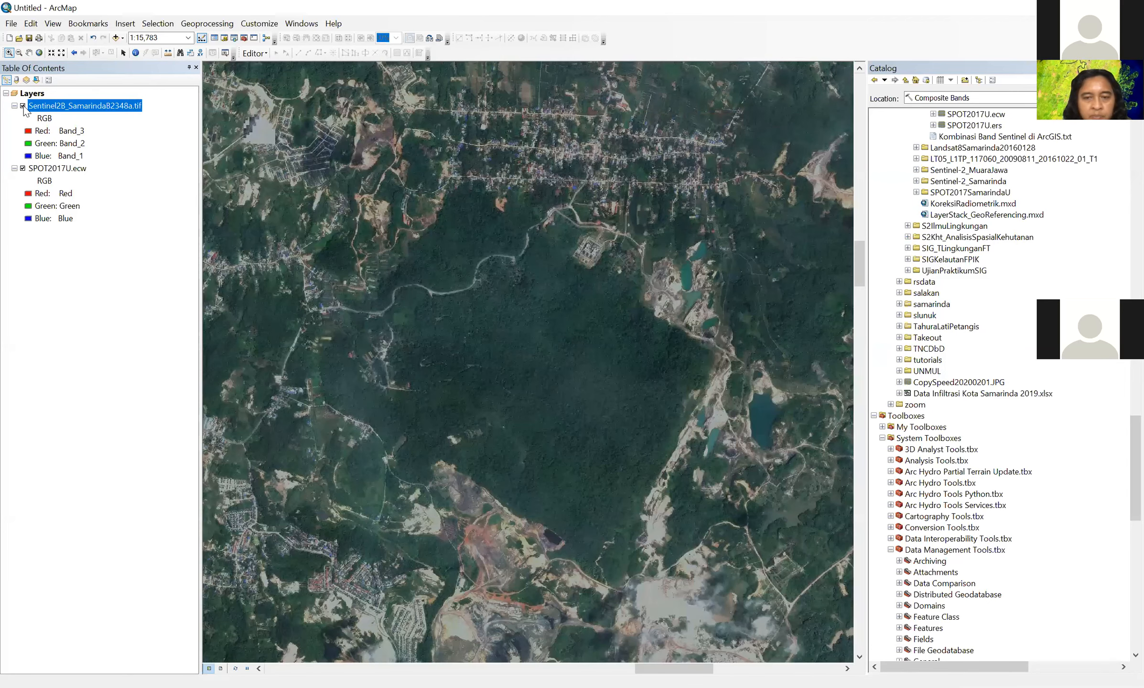
click(23, 106)
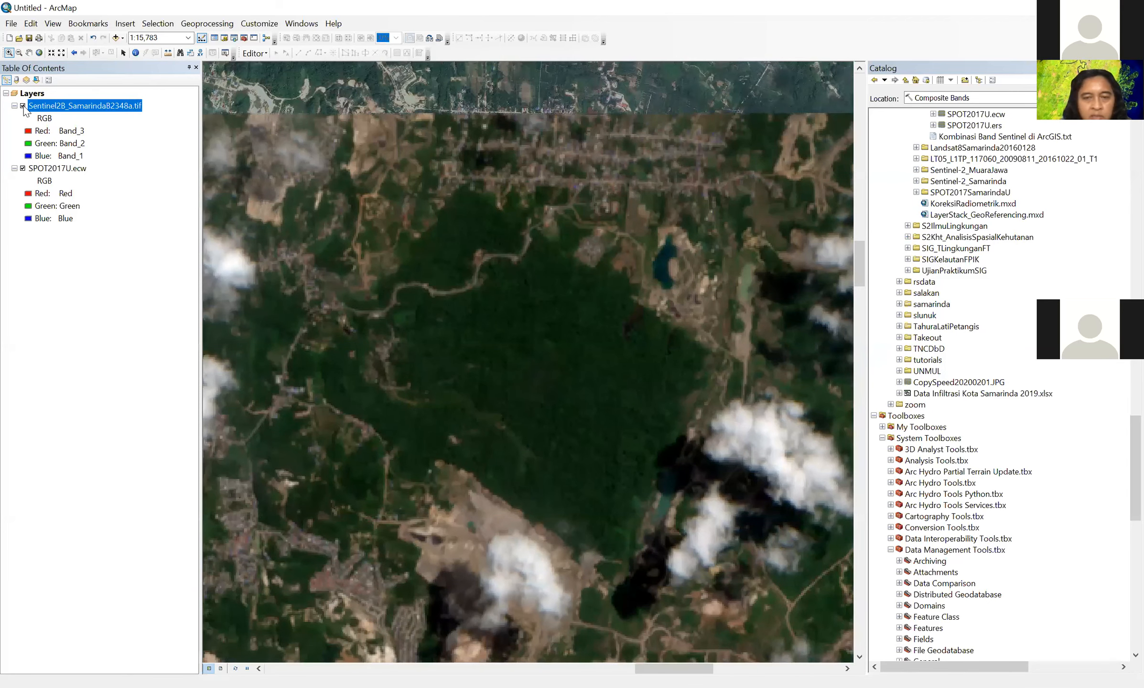
click(23, 106)
click(22, 106)
click(23, 106)
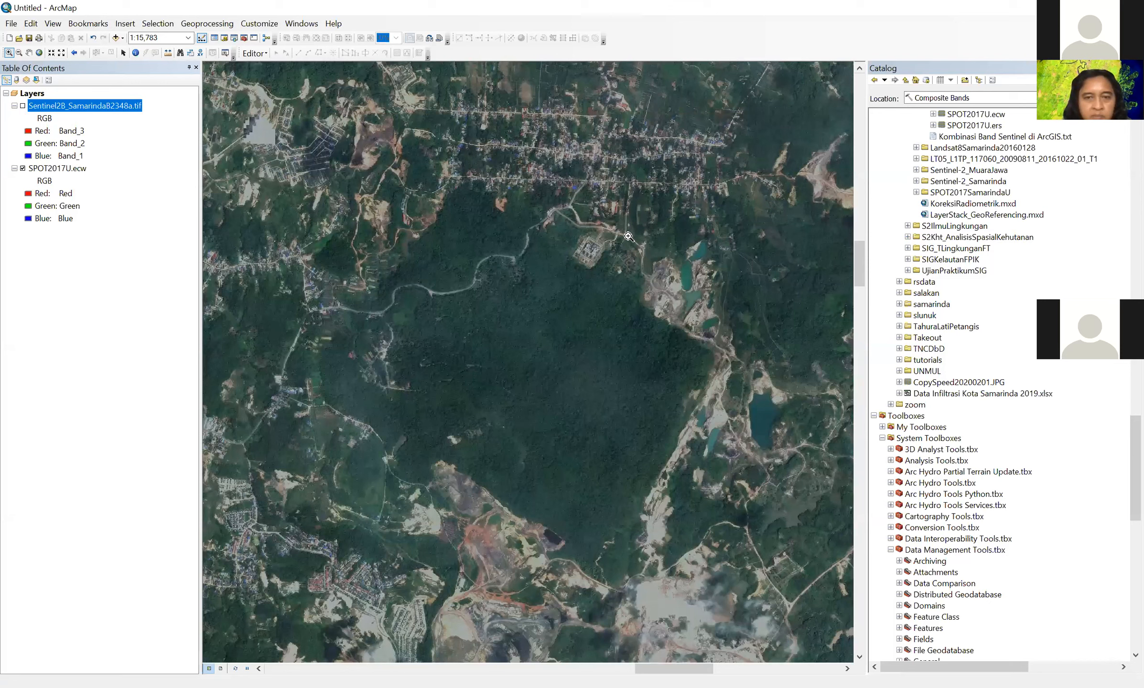
Check the northeastern road junction near the ponds up close in both images, then return to the wider northeastern view with the composite hidden.
key(space)
drag(602, 214, 665, 269)
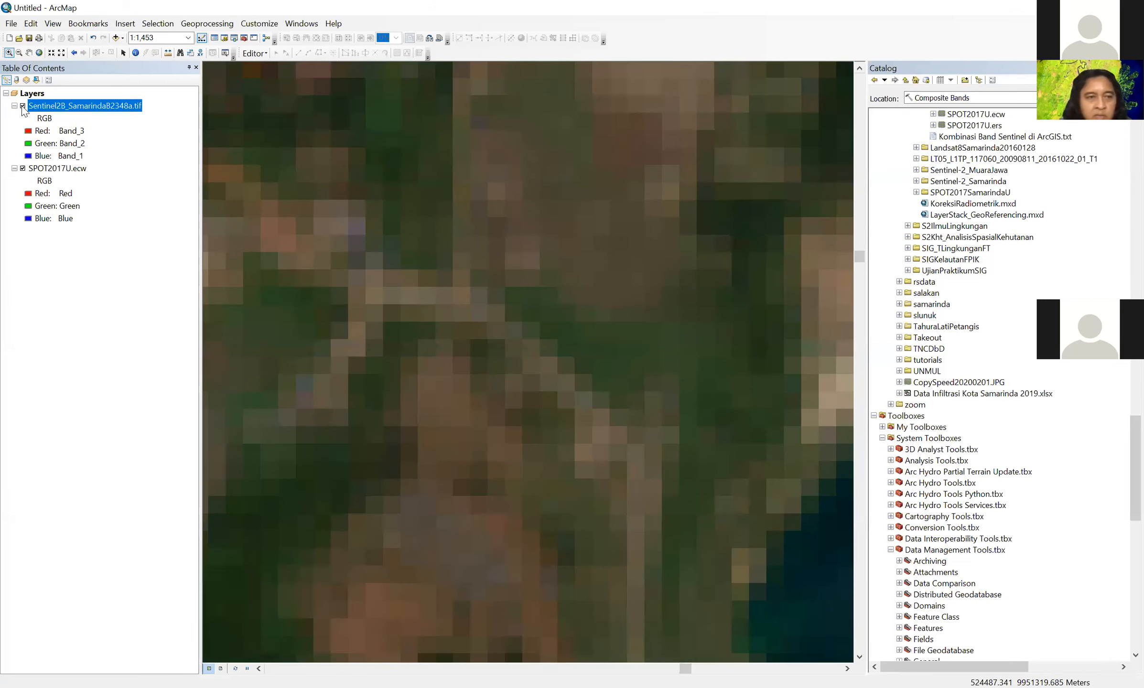
click(23, 106)
click(23, 106)
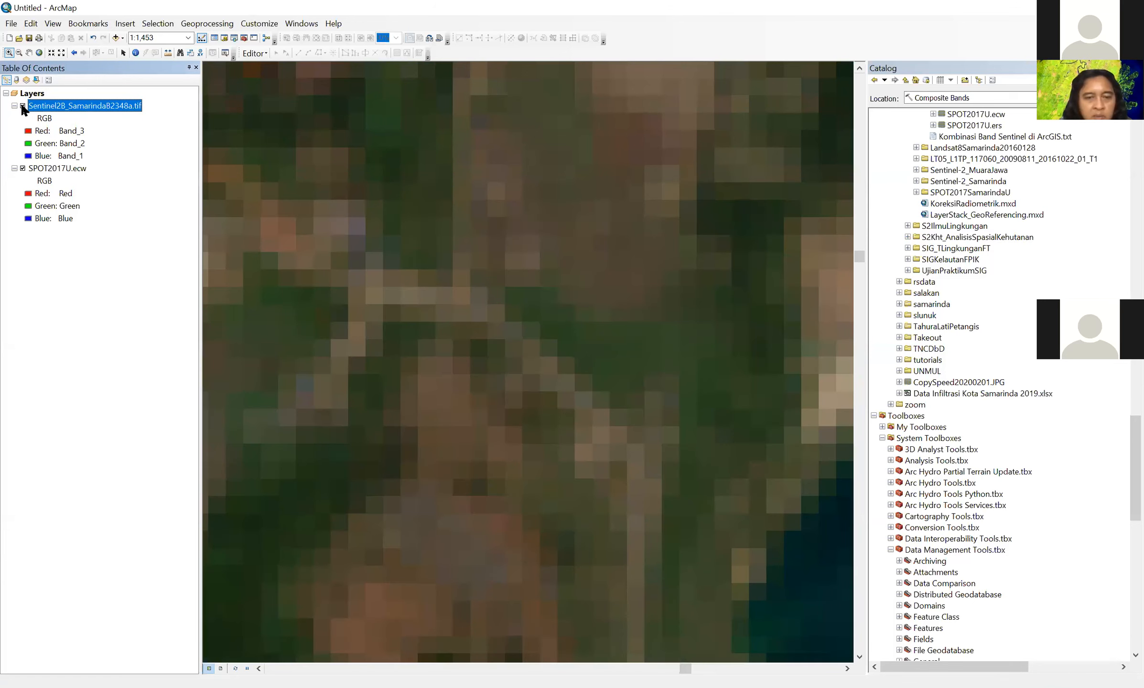
click(23, 106)
click(23, 106)
click(23, 106)
click(23, 106)
click(23, 106)
click(23, 106)
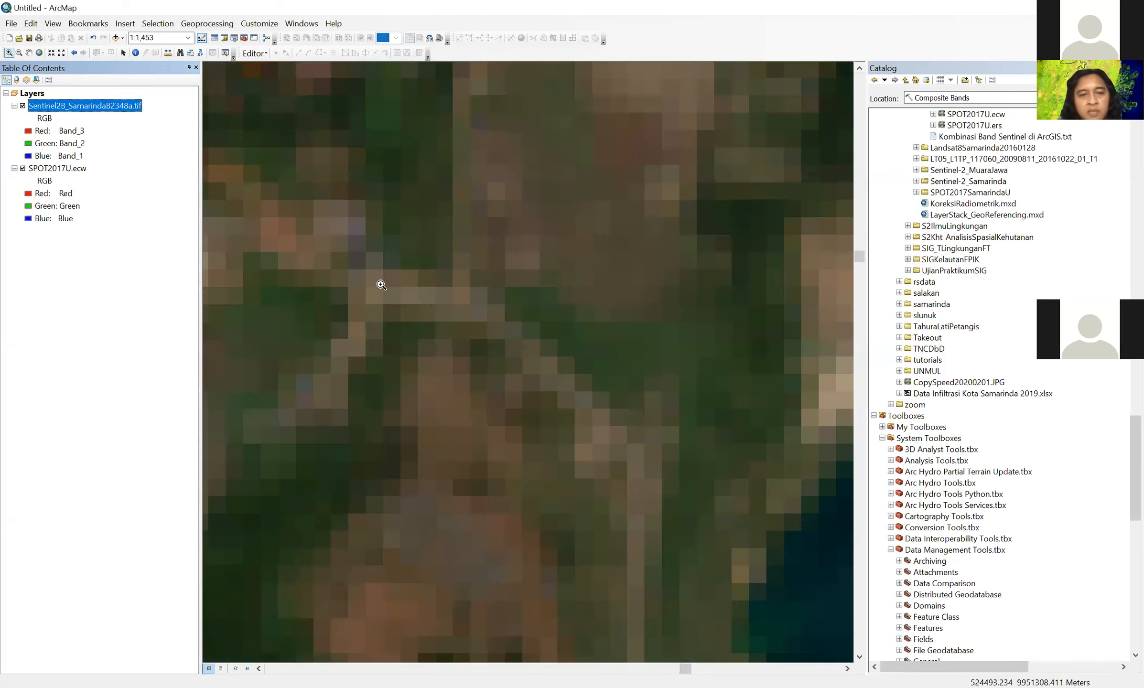
click(23, 106)
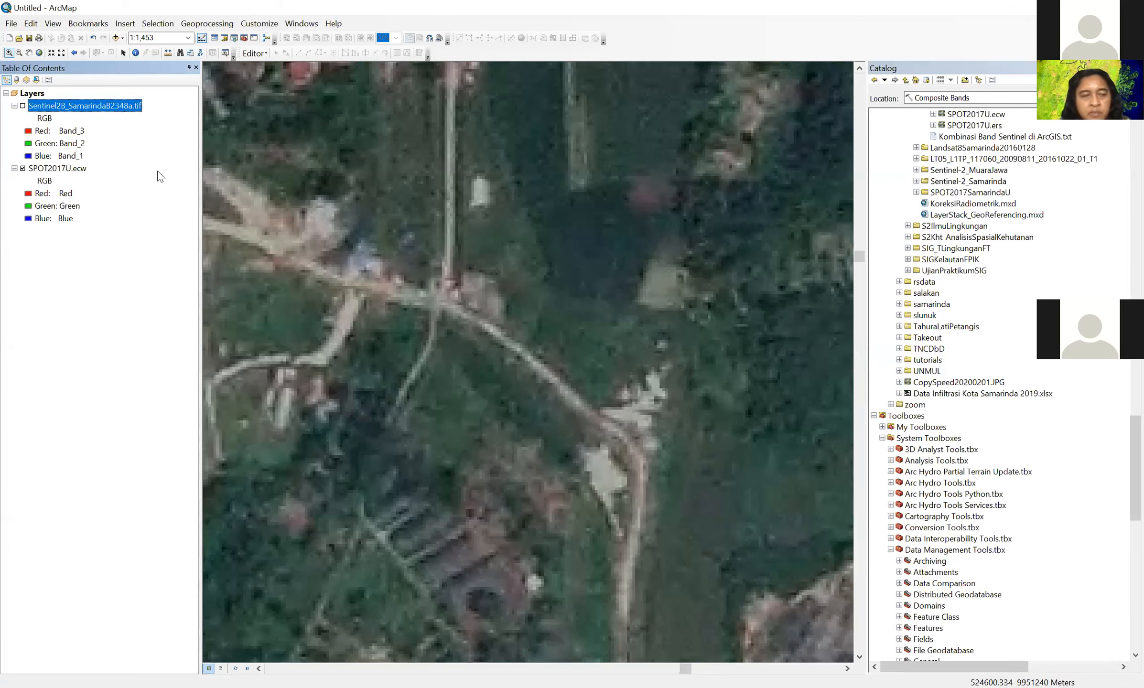
click(73, 53)
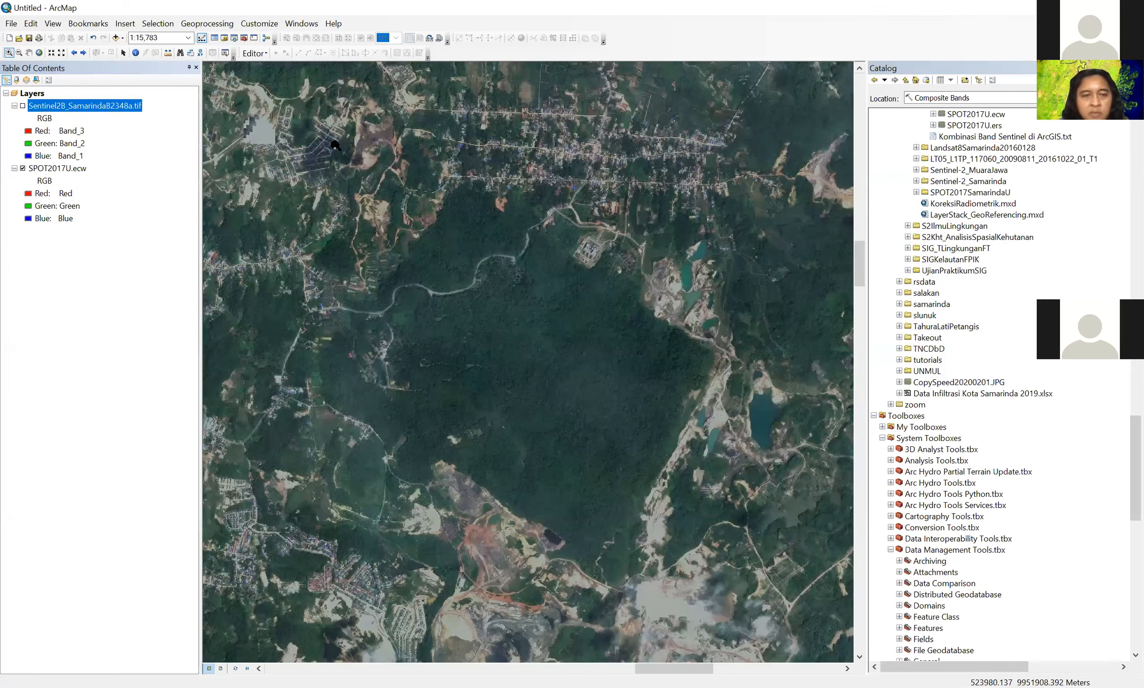
Show the Georeferencing toolbar and check that the Sentinel-2B composite is its target layer.
click(73, 52)
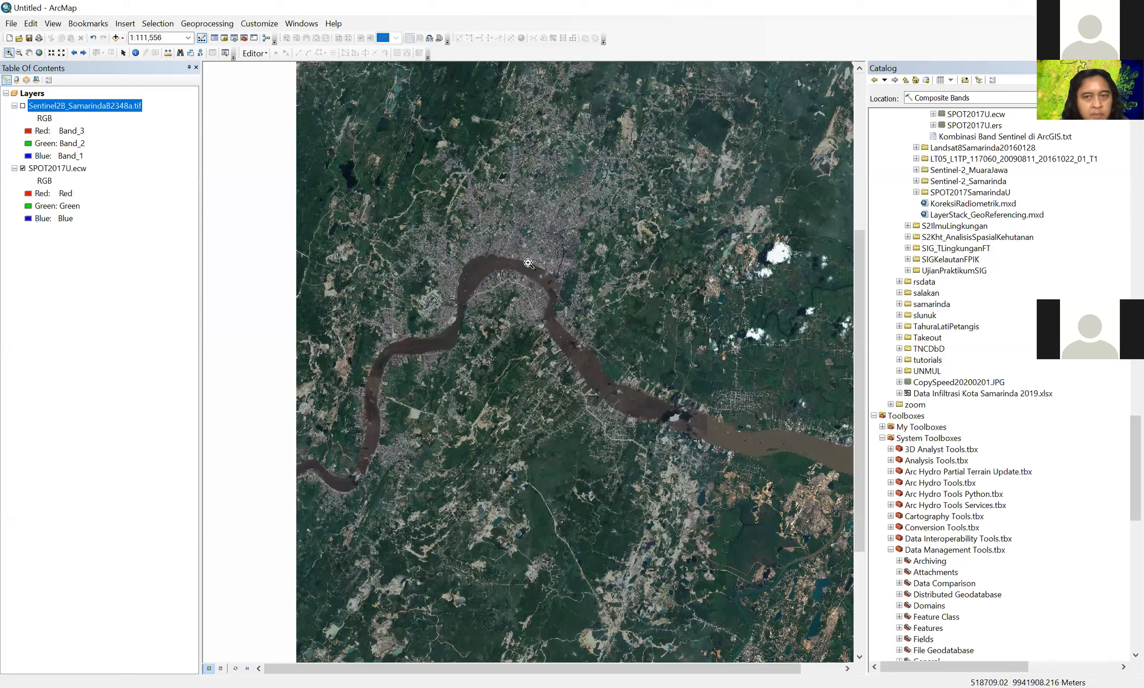
right_click(643, 37)
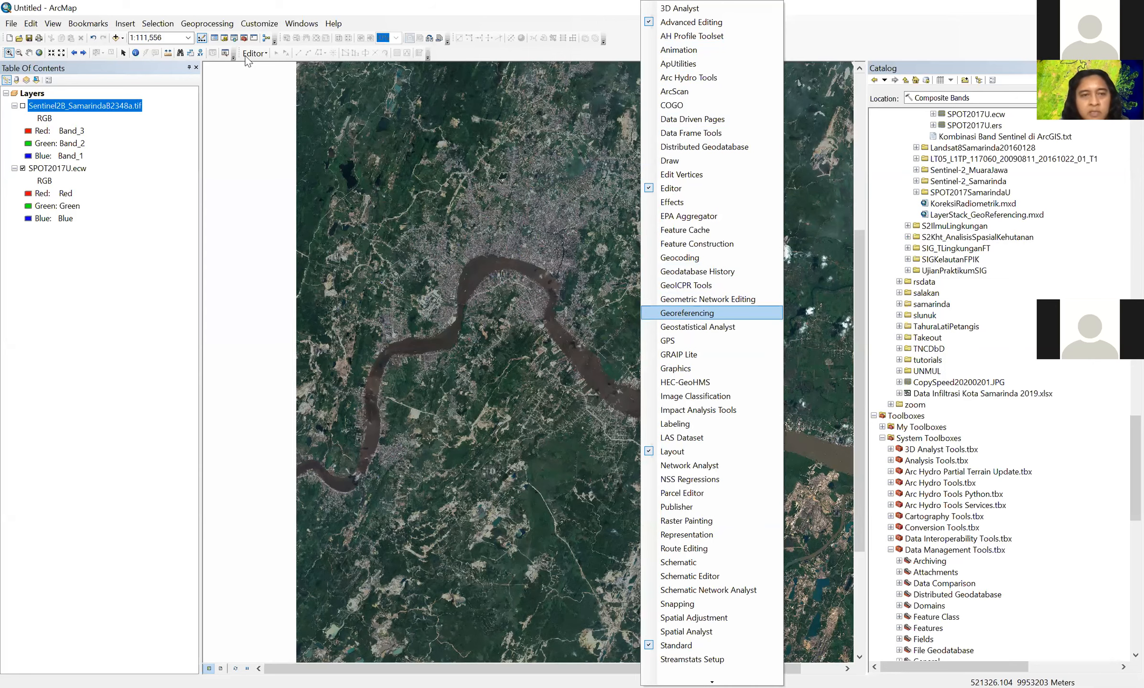
key(Return)
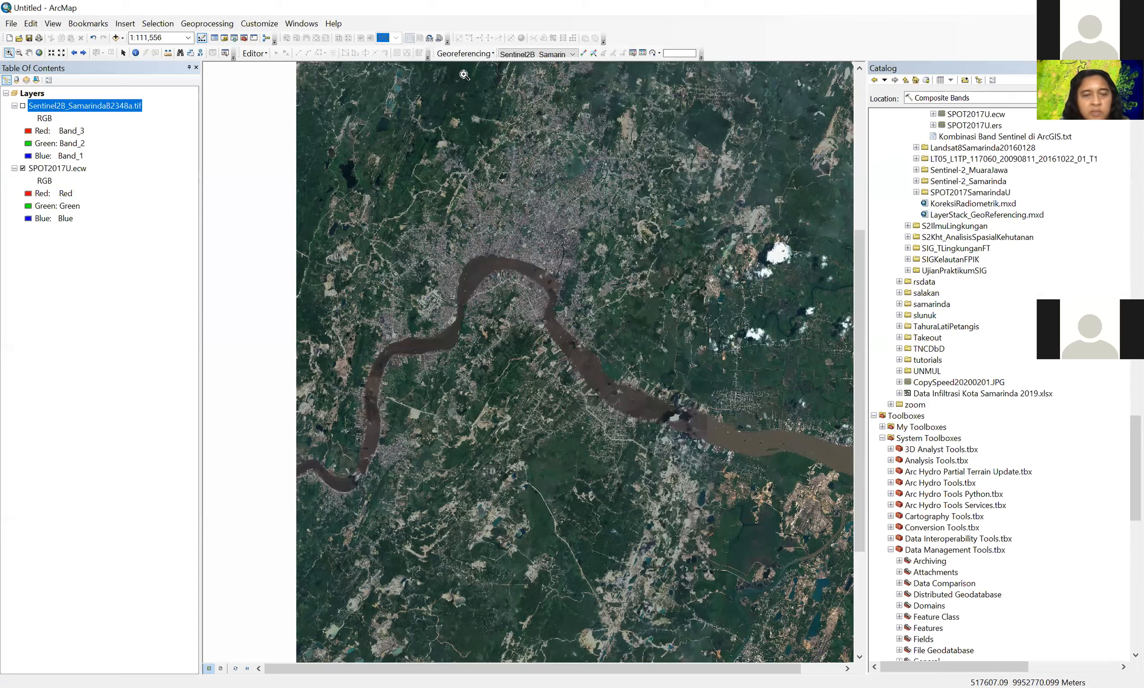
click(572, 54)
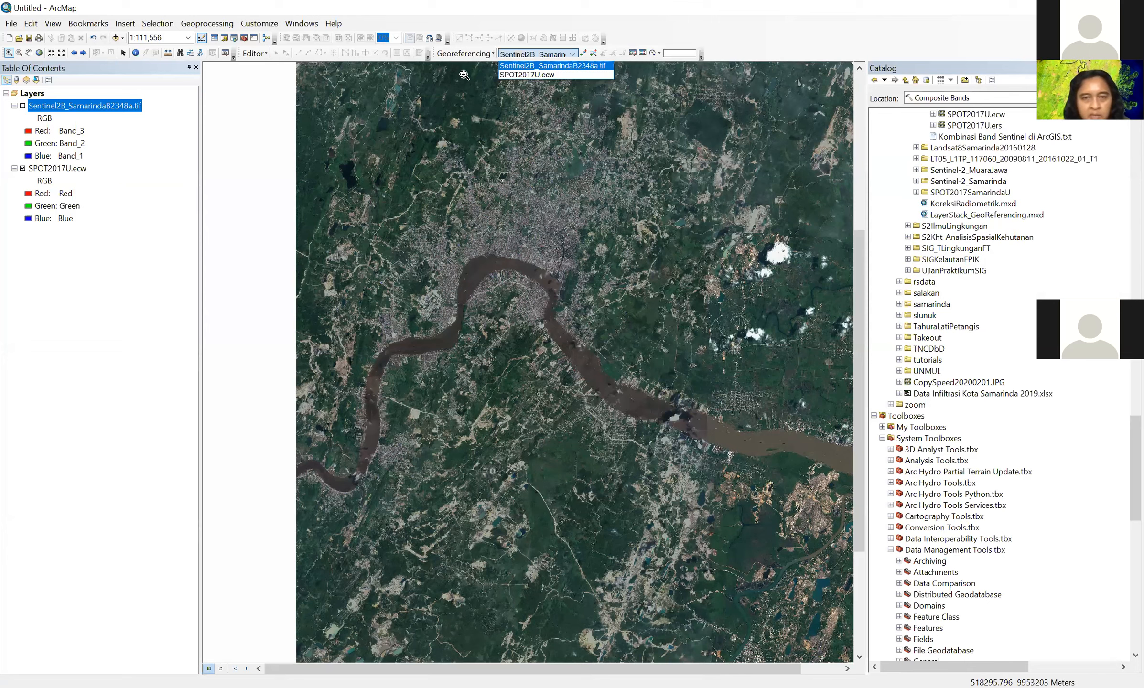
click(464, 75)
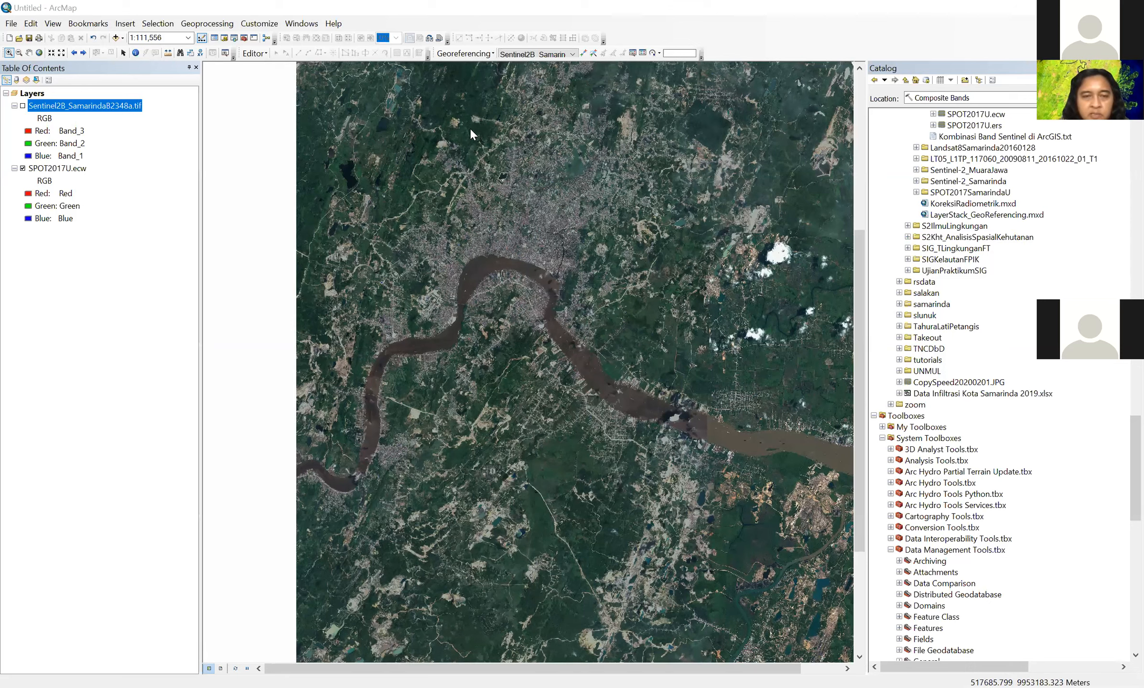
Turn off Auto Adjust for the georeferencing of the Sentinel-2B composite.
click(465, 53)
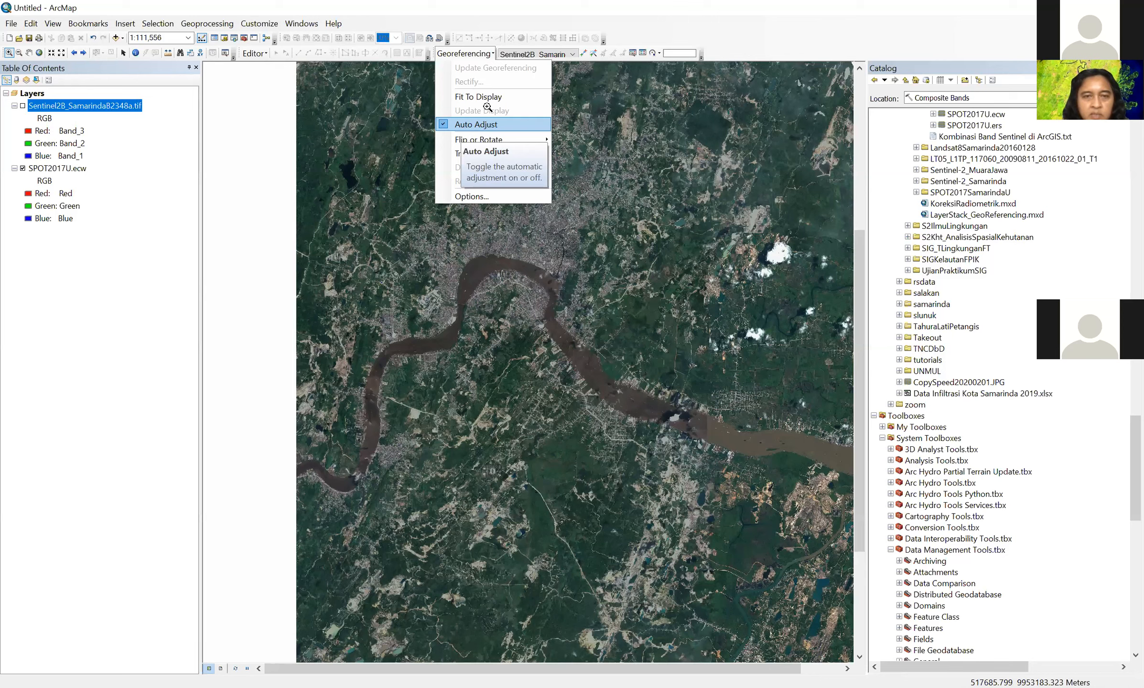
click(469, 124)
click(465, 53)
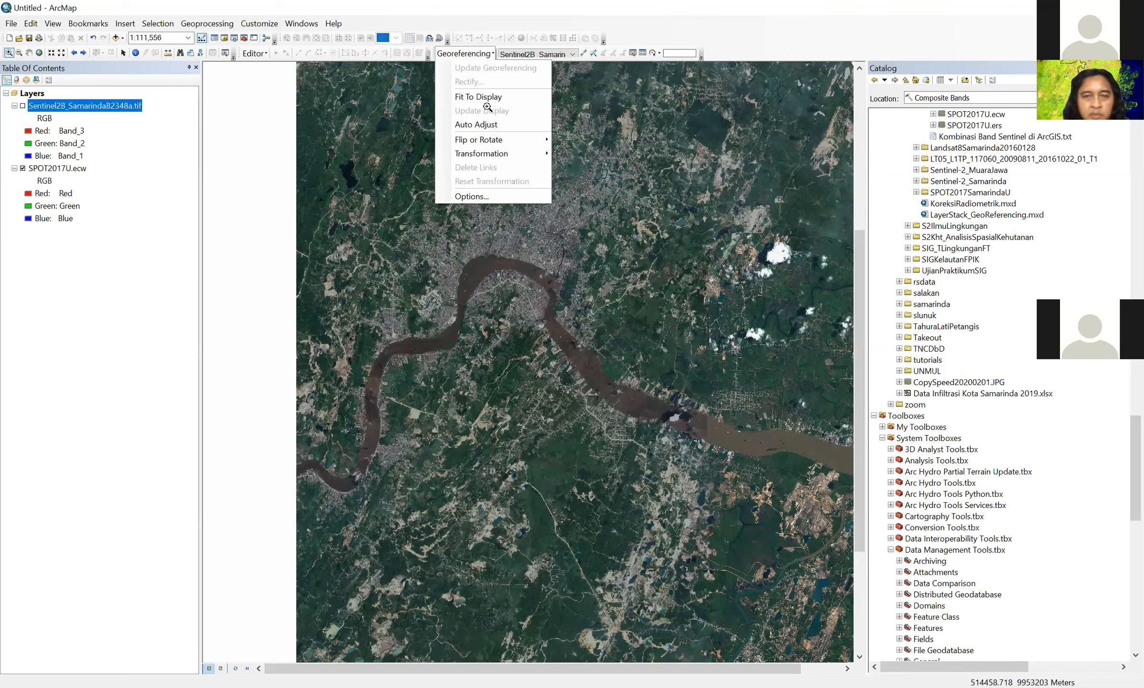
key(Escape)
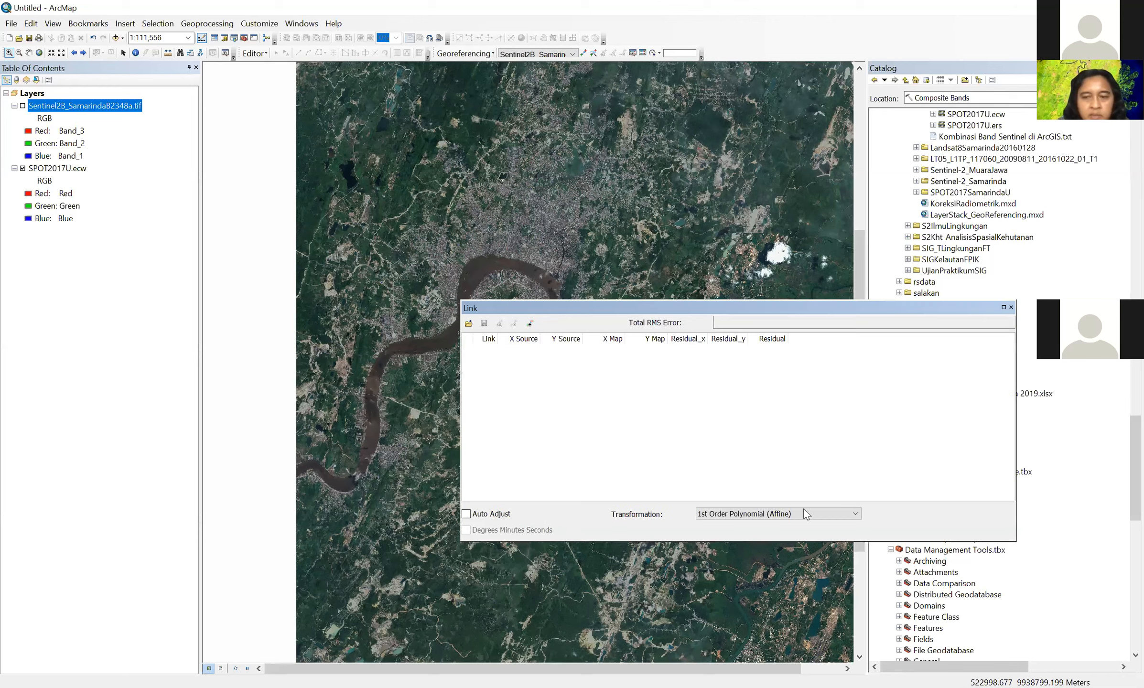
Open the georeferencing Link table and dock it below the map.
drag(807, 514, 569, 545)
drag(573, 665, 539, 437)
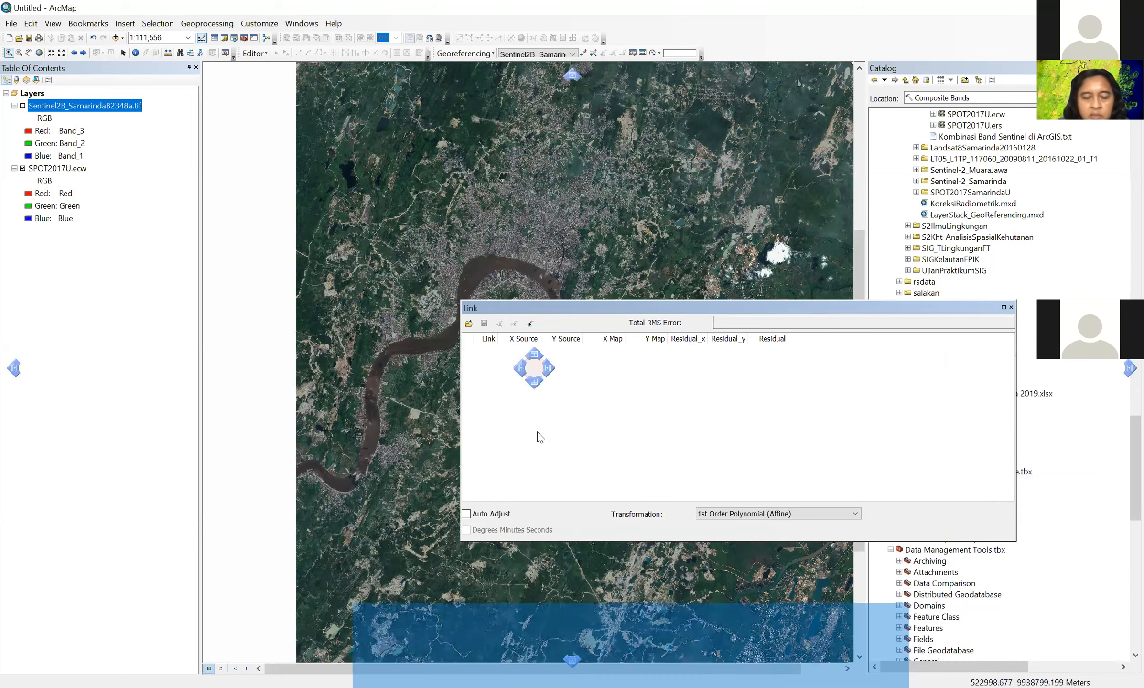
drag(535, 387, 528, 373)
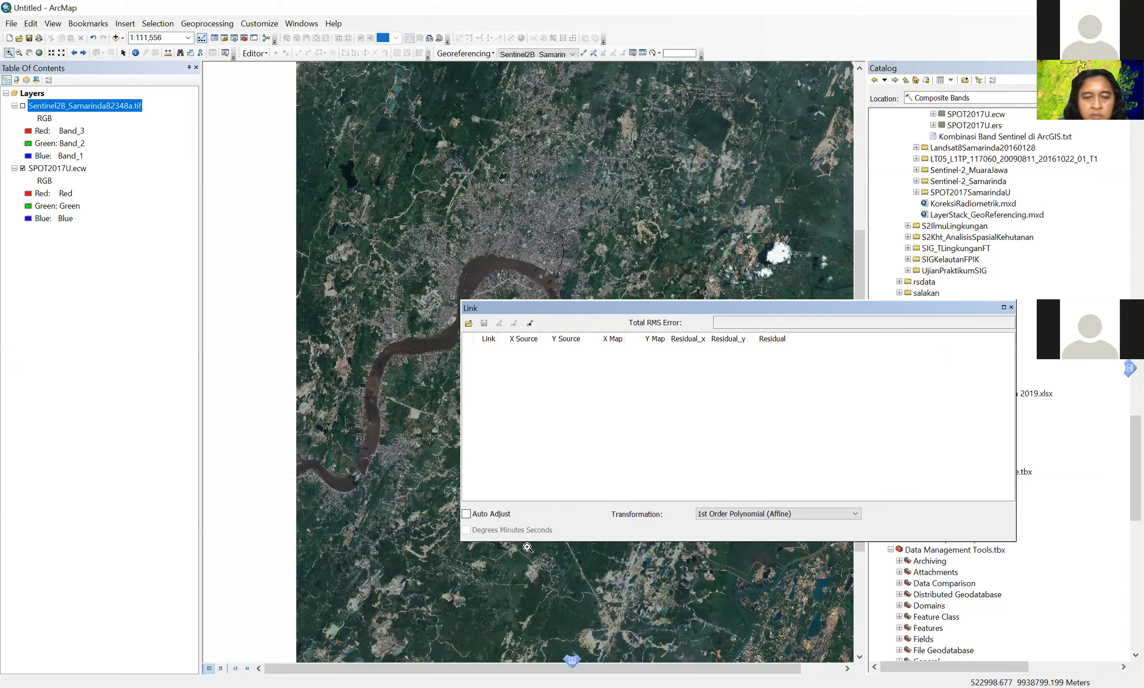
drag(541, 582, 538, 533)
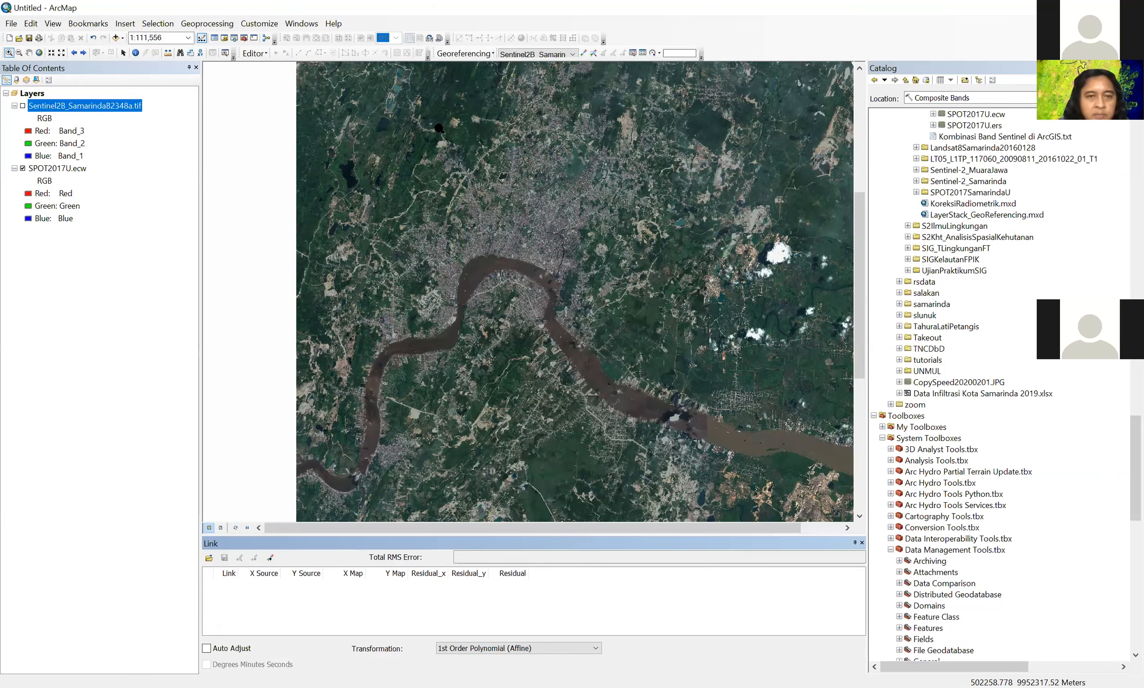
Compare the winding northwestern road and its junction between the Sentinel-2B composite and the SPOT image, from overview down to pixel level.
key(space)
drag(442, 135, 390, 85)
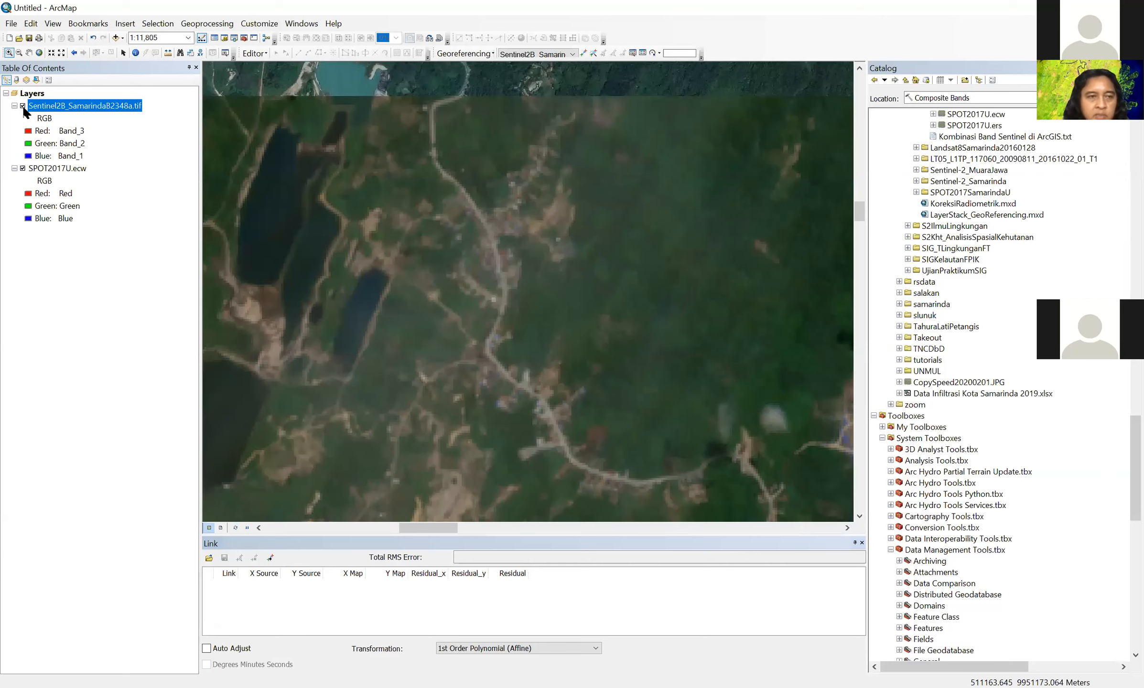
click(22, 106)
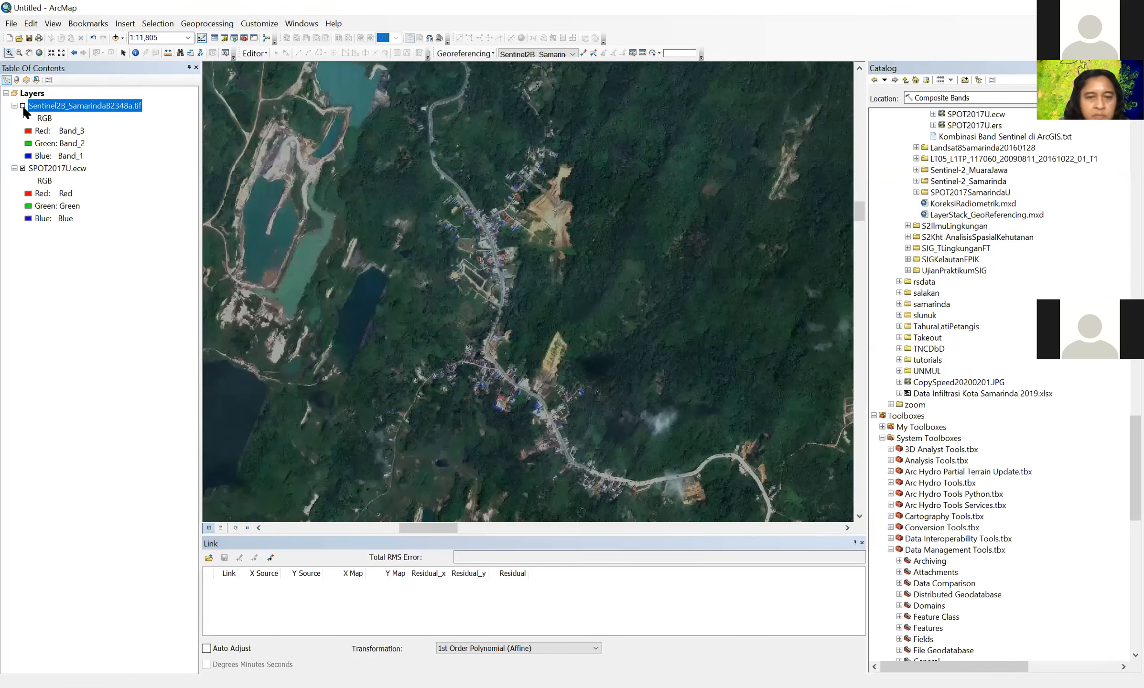
click(22, 106)
click(23, 106)
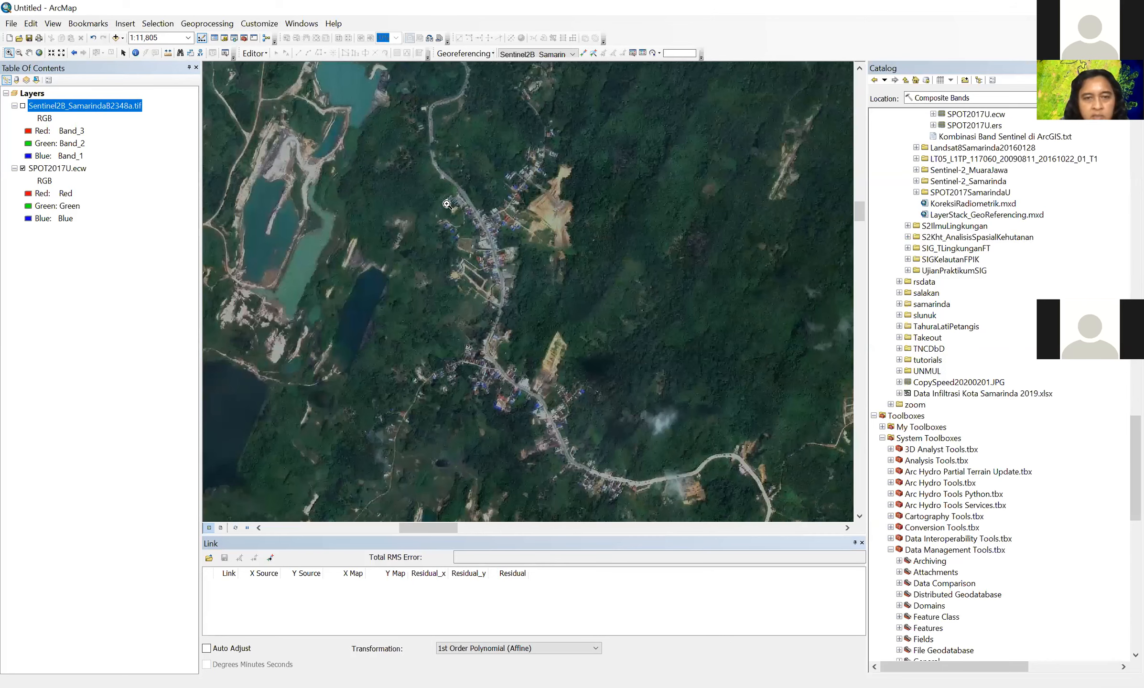
key(space)
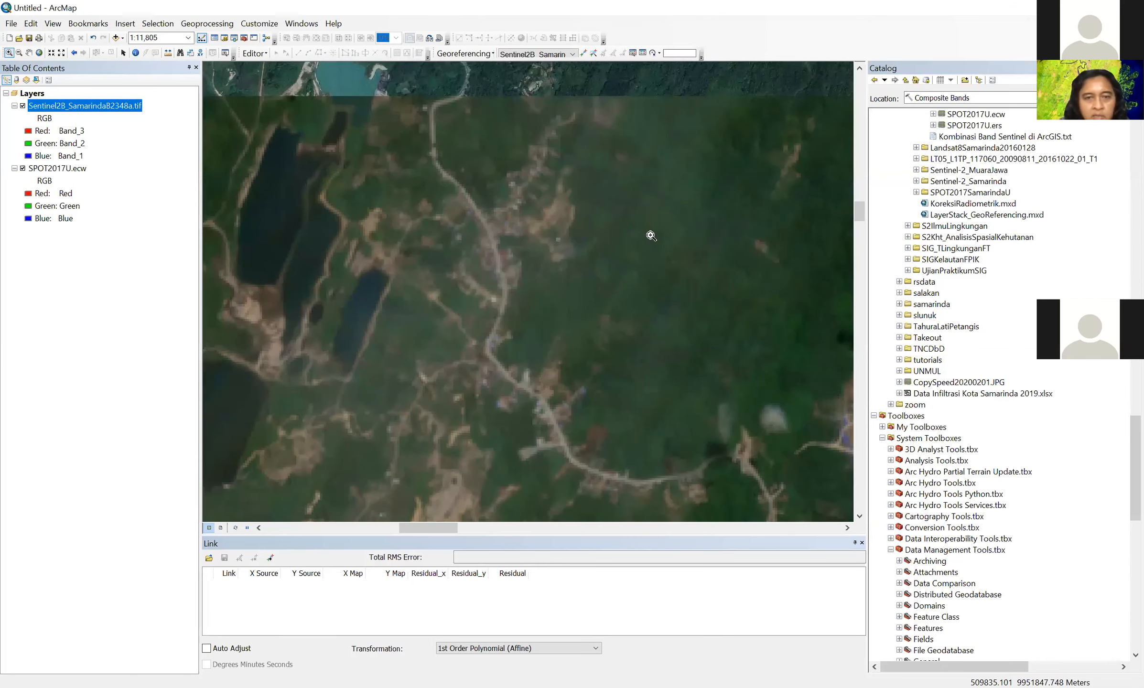
click(507, 253)
click(24, 109)
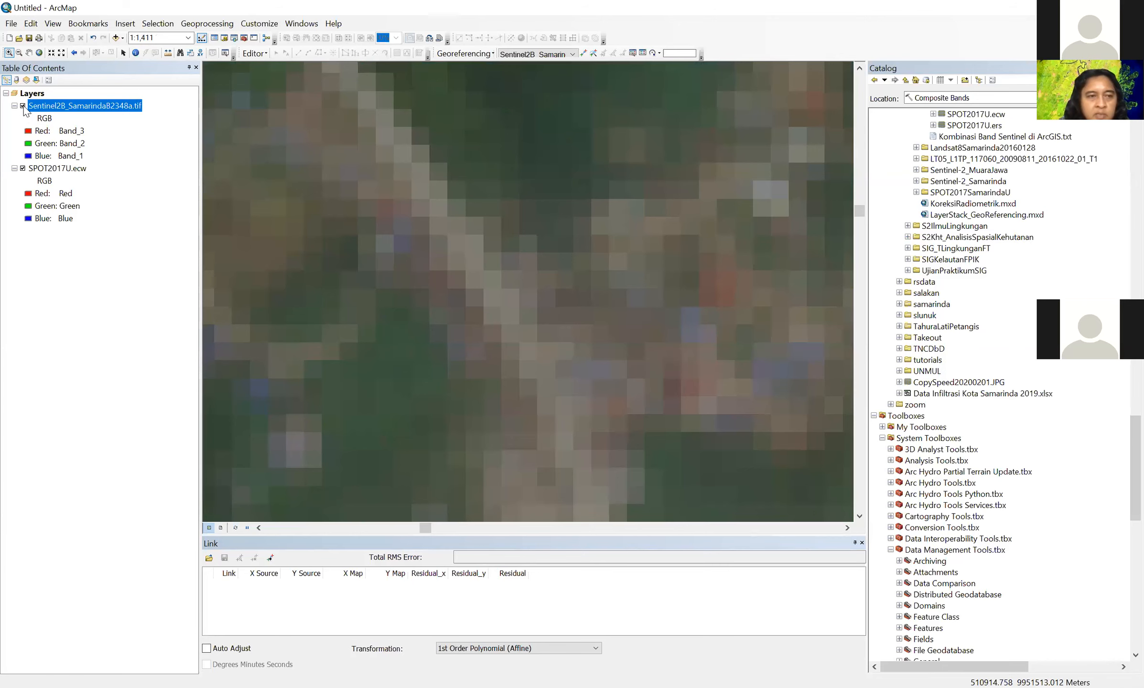
click(25, 109)
click(25, 108)
click(24, 108)
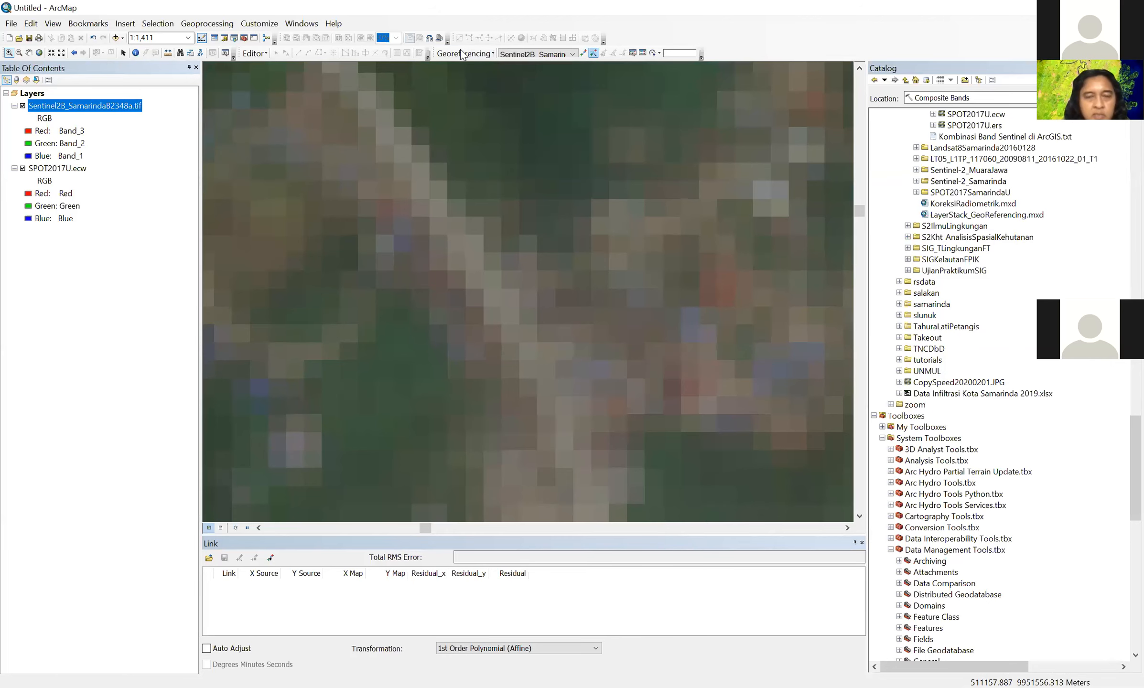
Link the northwestern road junction on the Sentinel-2B composite (about 511089, 9951431) to its SPOT position (about 511076, 9951426) as the first control point.
click(583, 53)
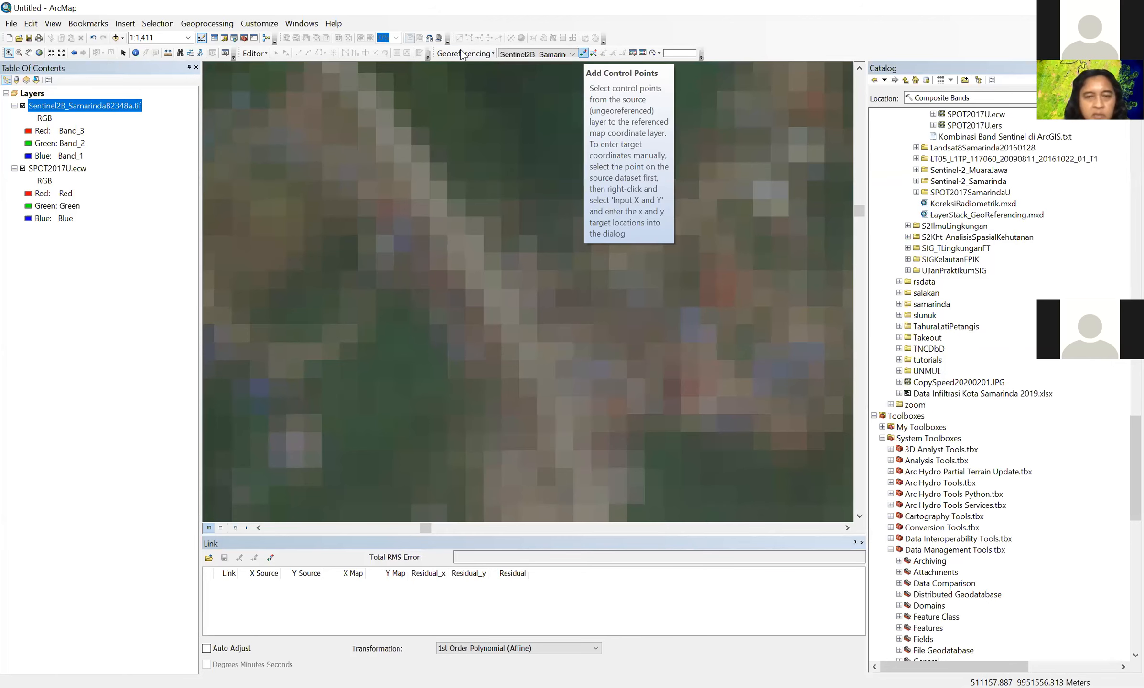
click(22, 107)
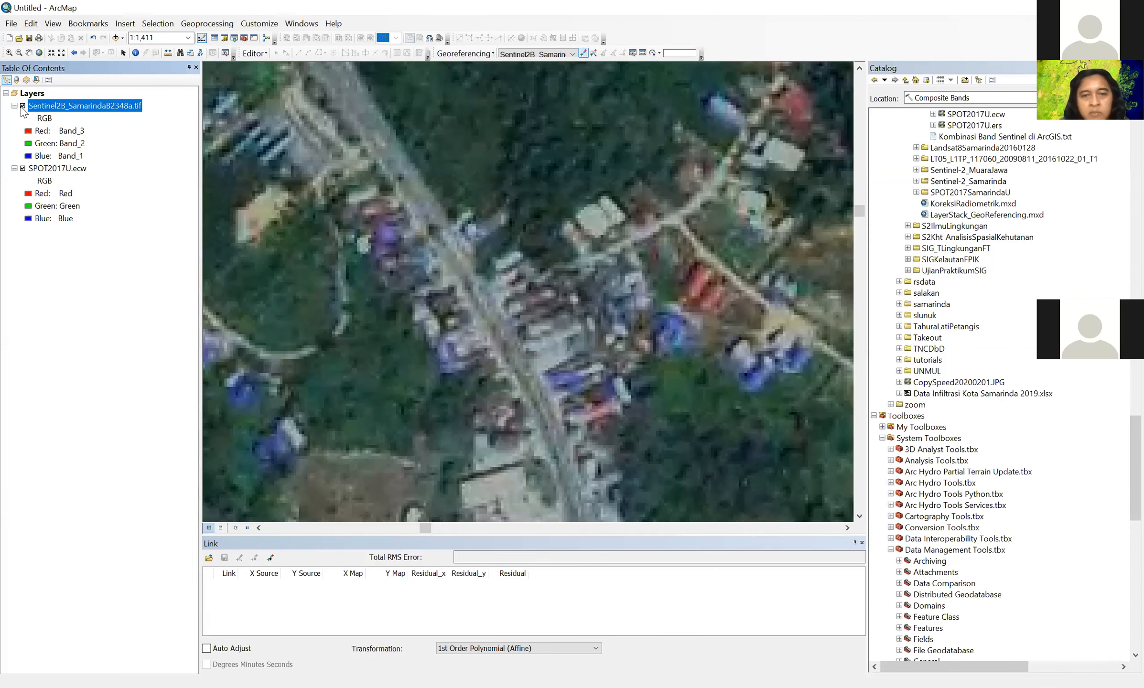
click(23, 106)
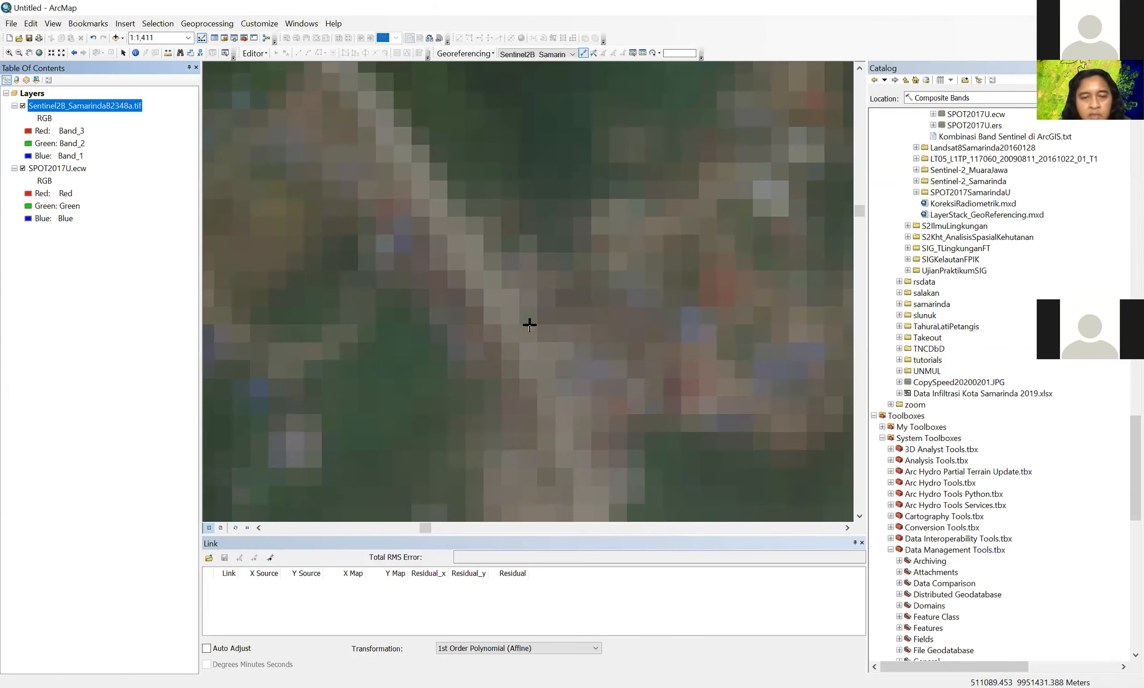
click(519, 285)
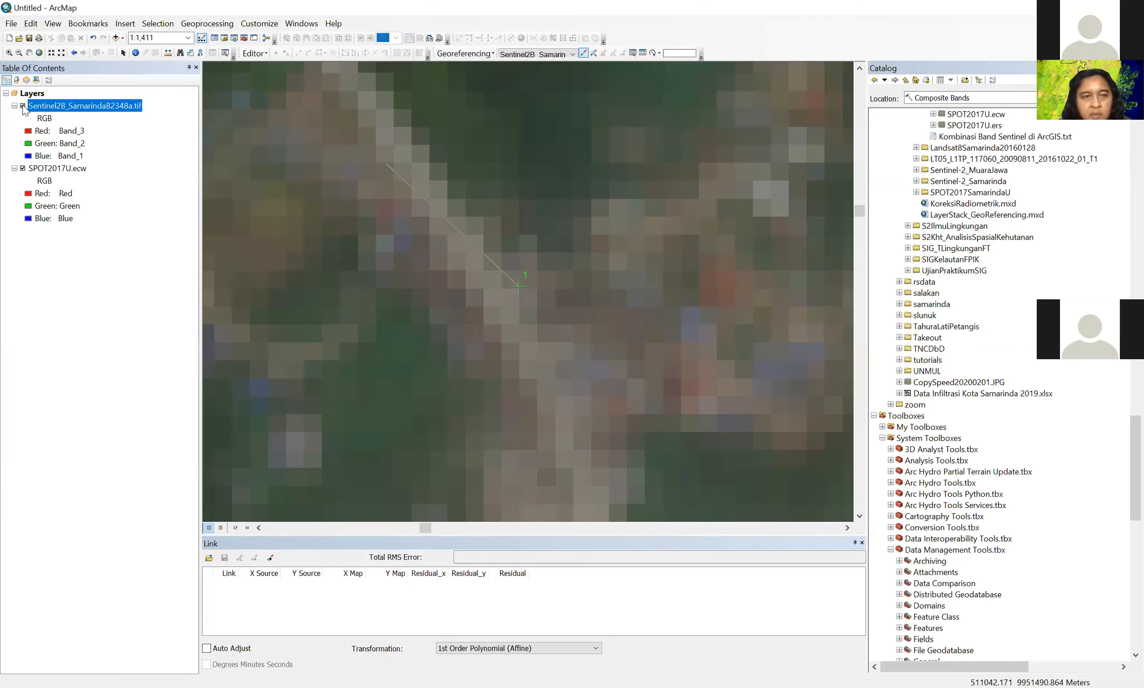
click(23, 106)
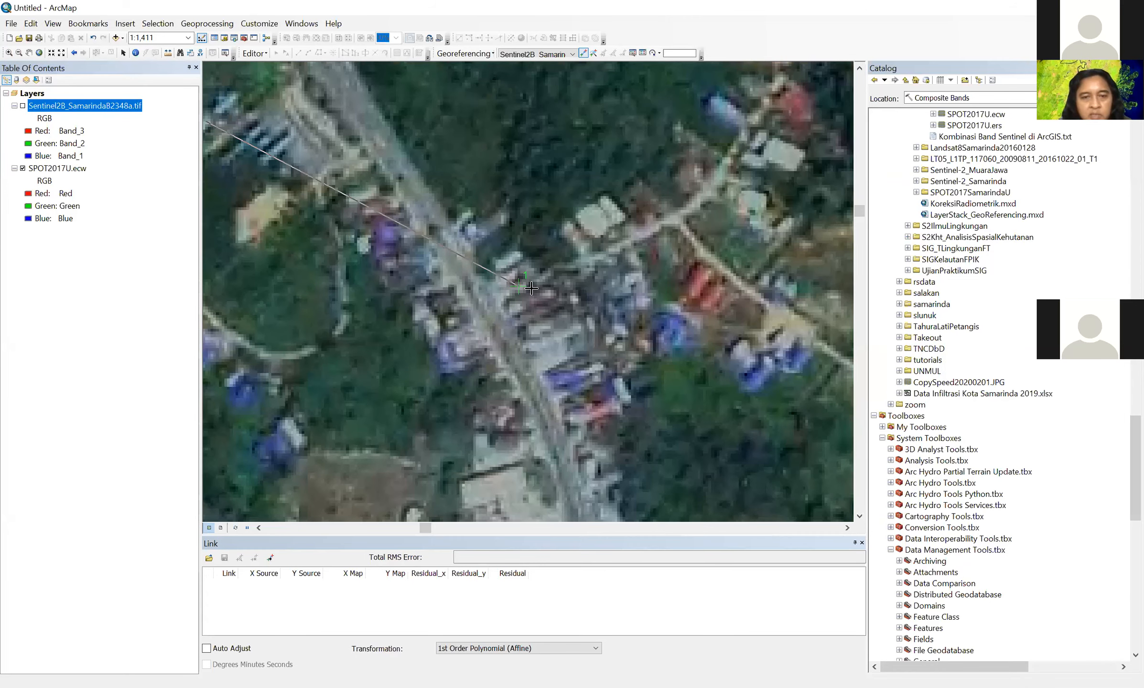
click(494, 296)
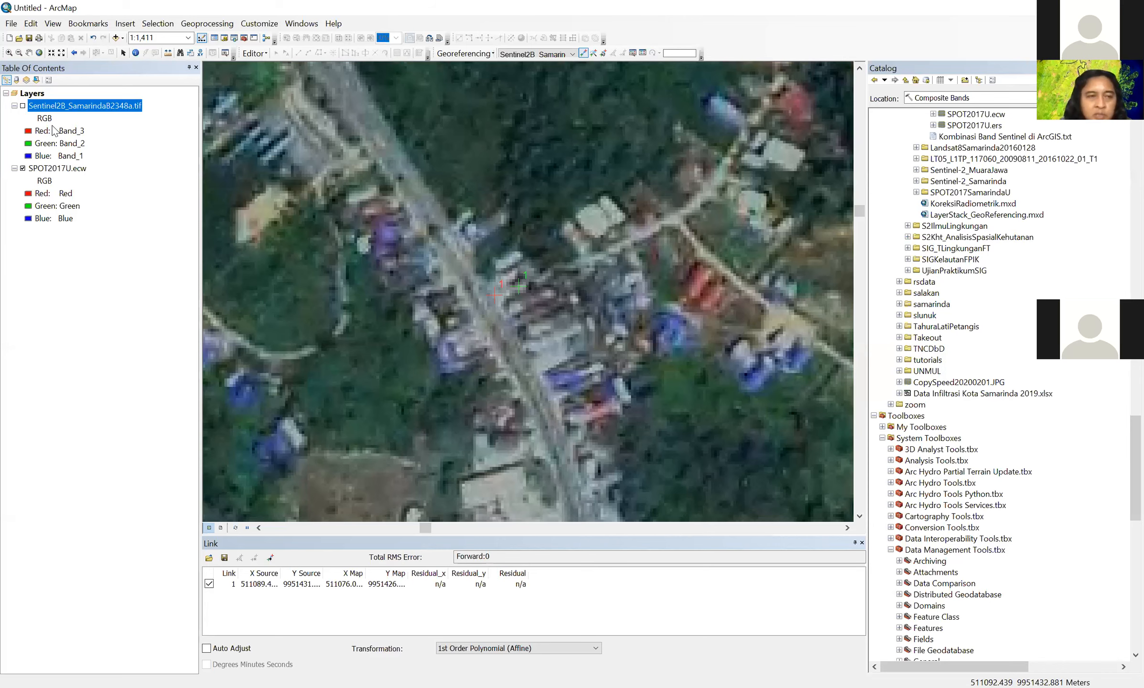
Examine the northeastern road junction near the ponds up close, toggling the Sentinel-2B composite over the SPOT image to find a matching point.
click(74, 54)
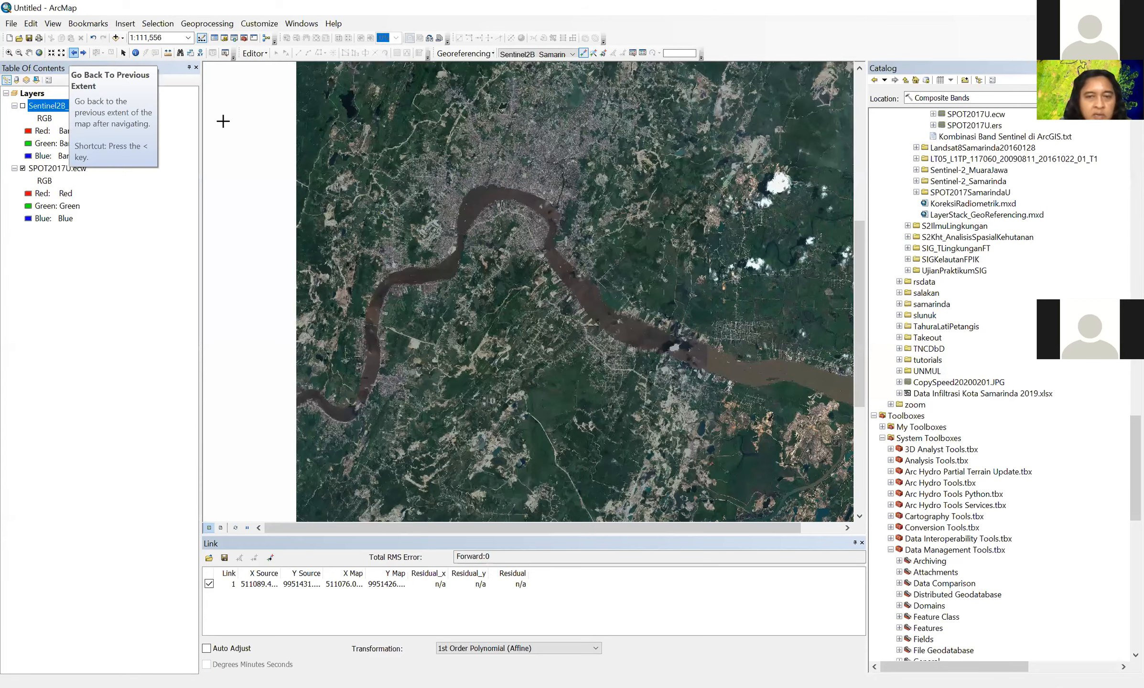
click(9, 53)
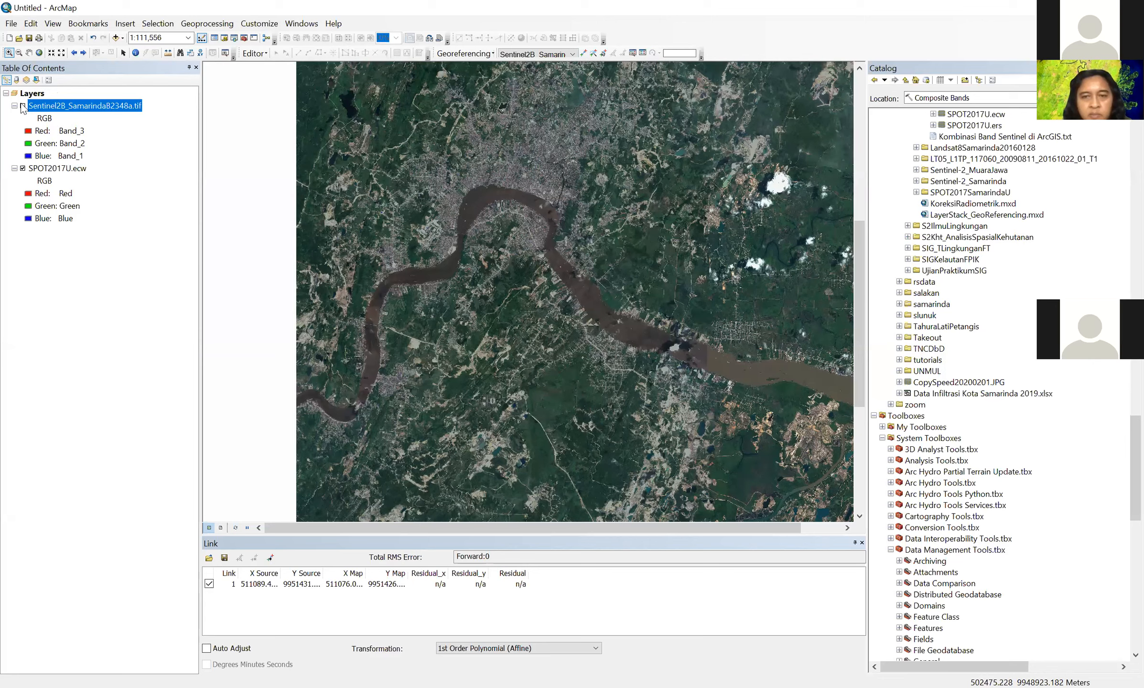
click(23, 106)
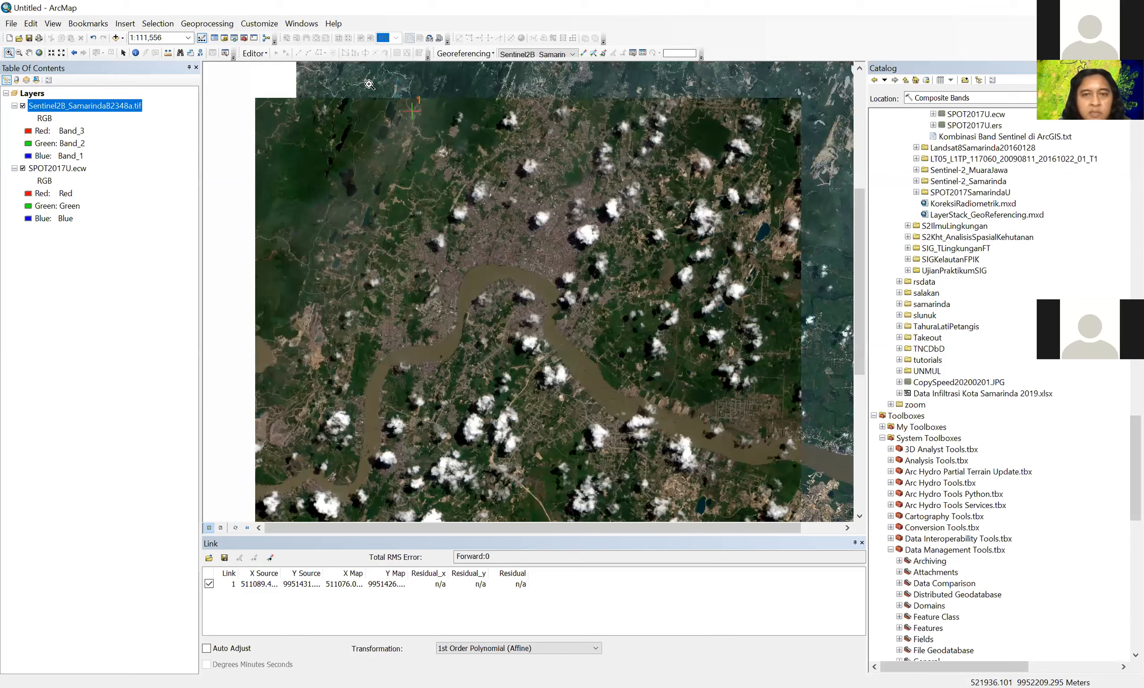
drag(671, 89, 782, 156)
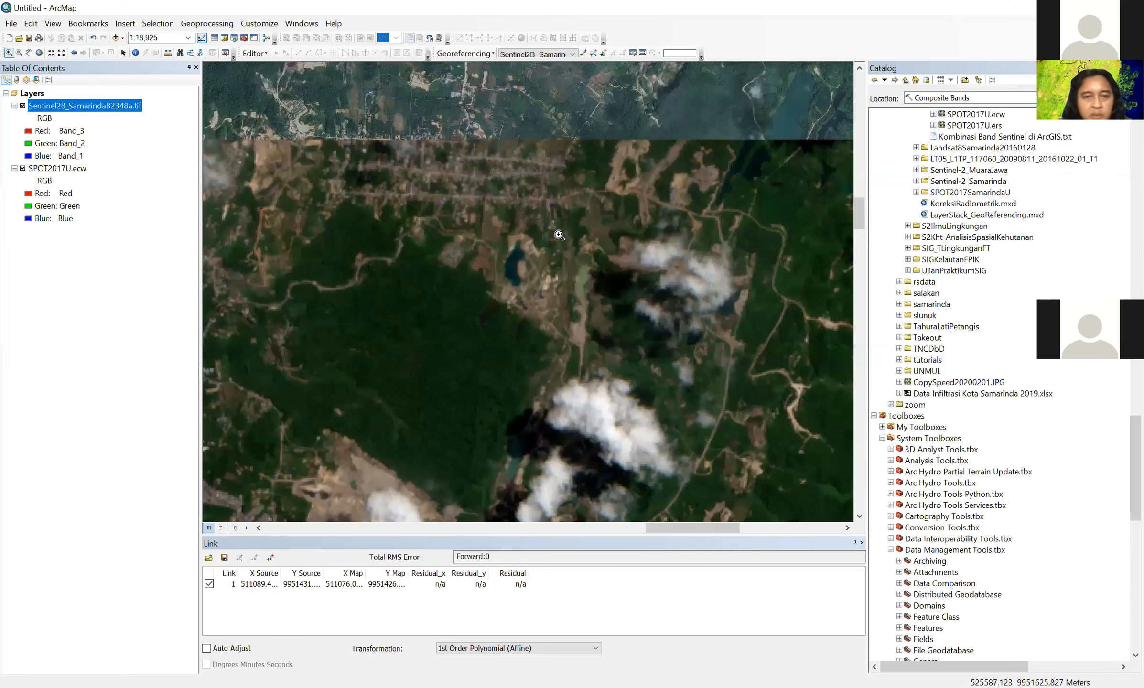
drag(536, 286, 633, 368)
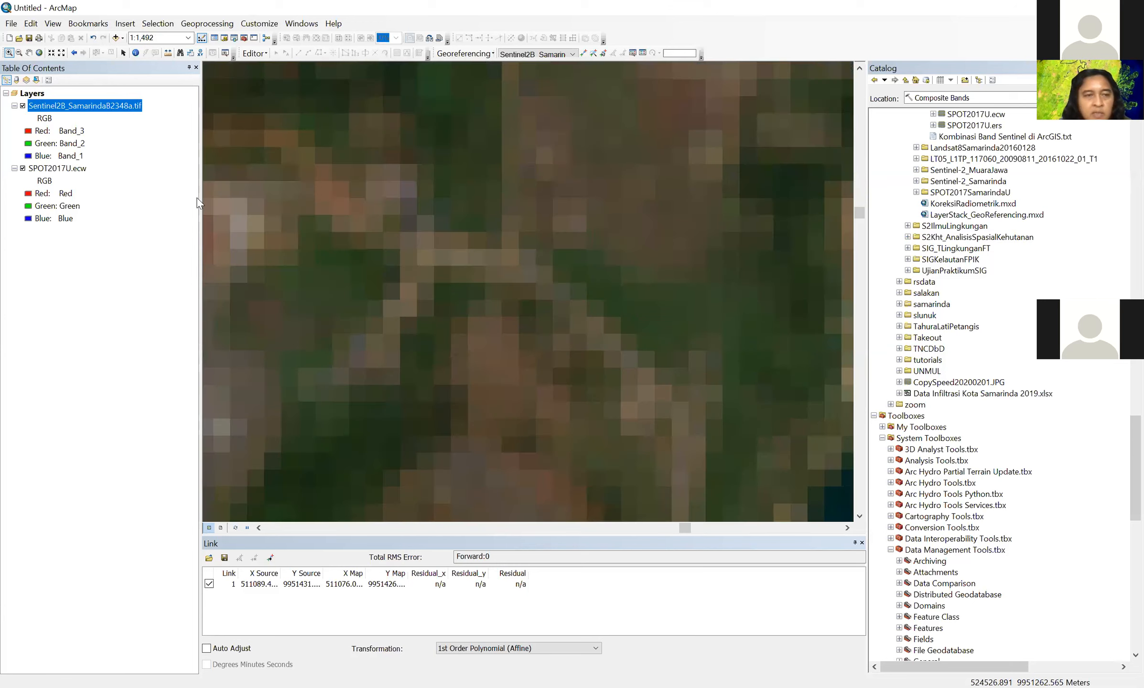
click(23, 106)
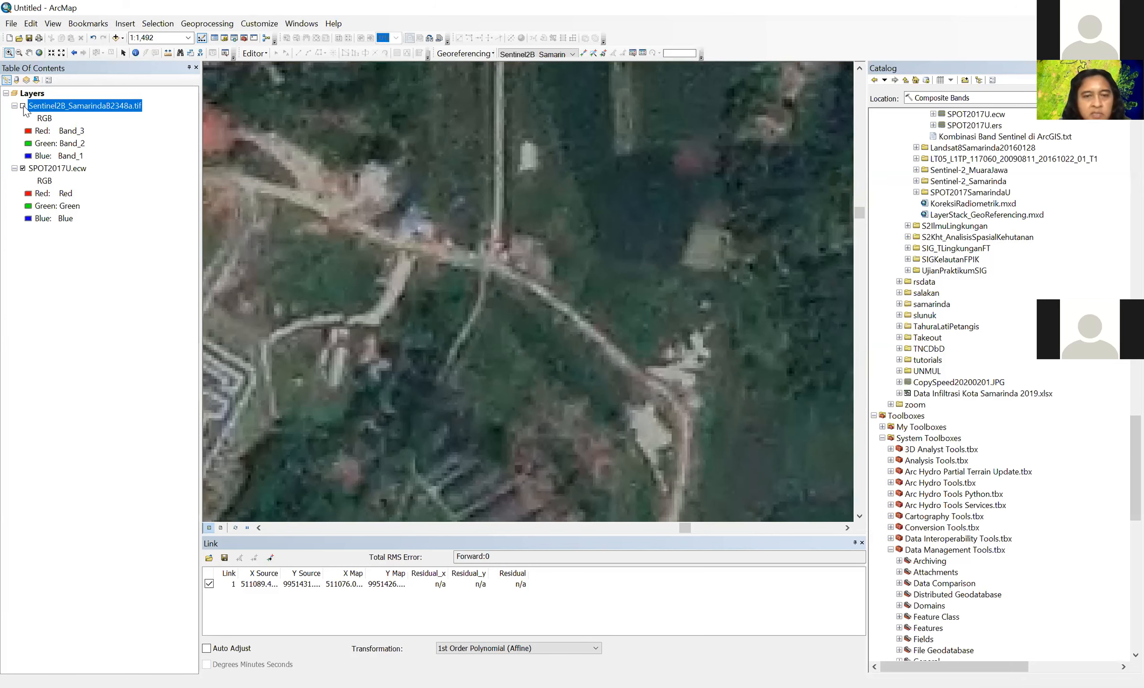
click(22, 106)
click(23, 106)
click(22, 106)
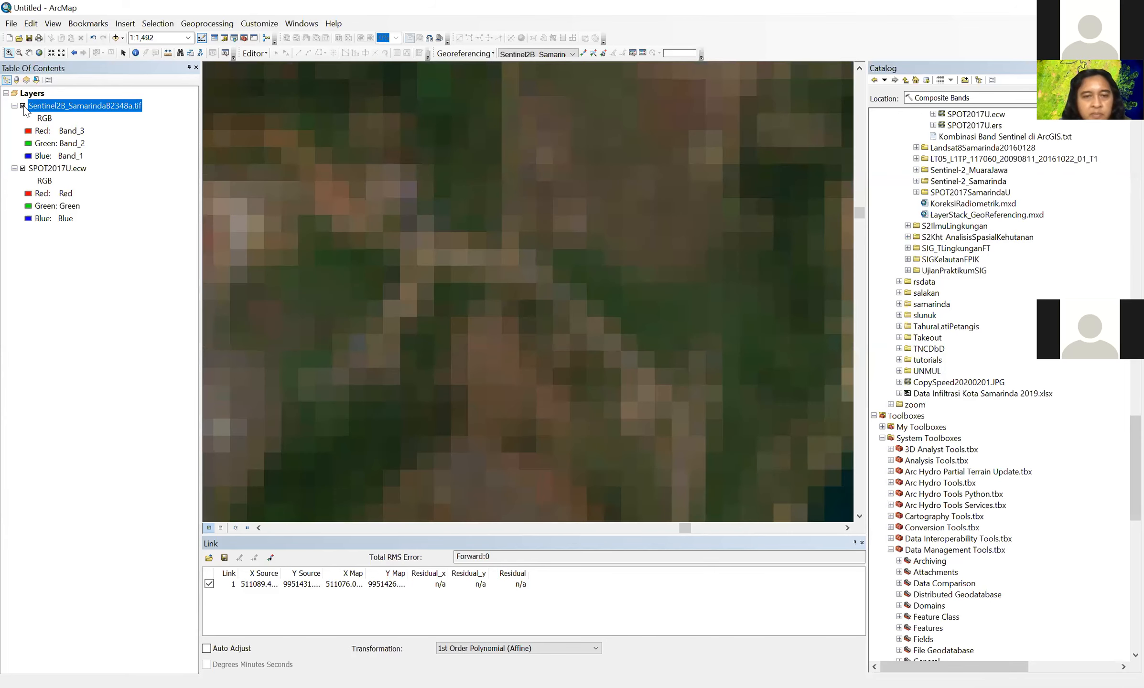
click(22, 105)
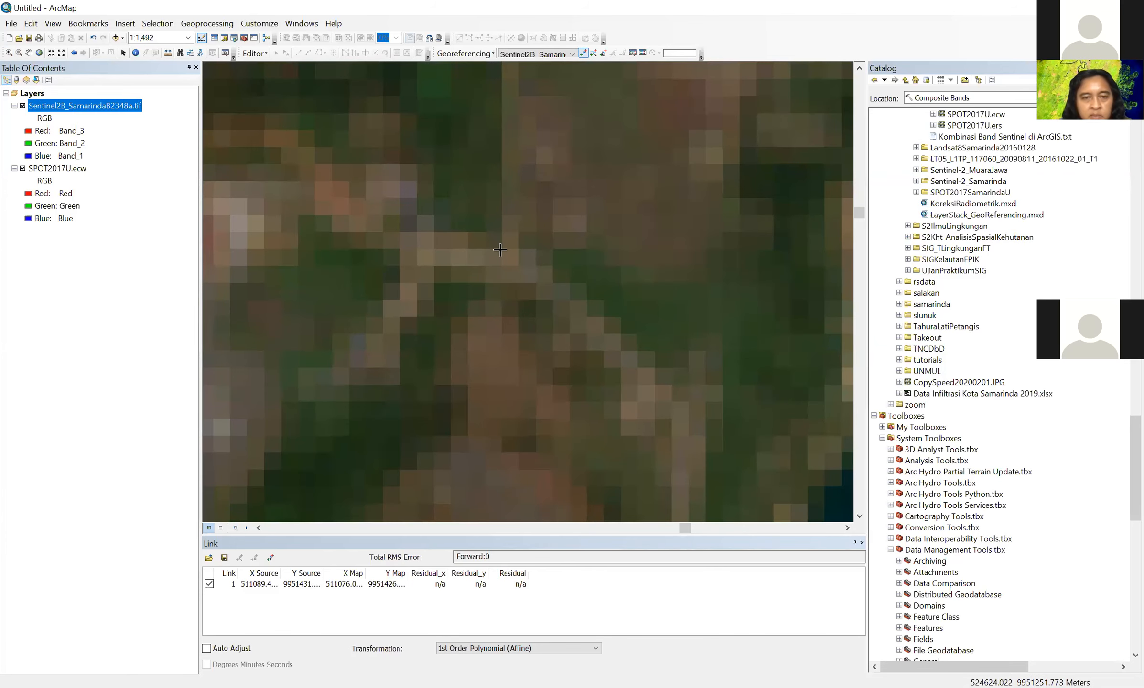
Link the northeastern road junction on the Sentinel-2B composite (about 524629, 9951249) to its SPOT position (about 524619, 9951247) as the second control point.
click(500, 250)
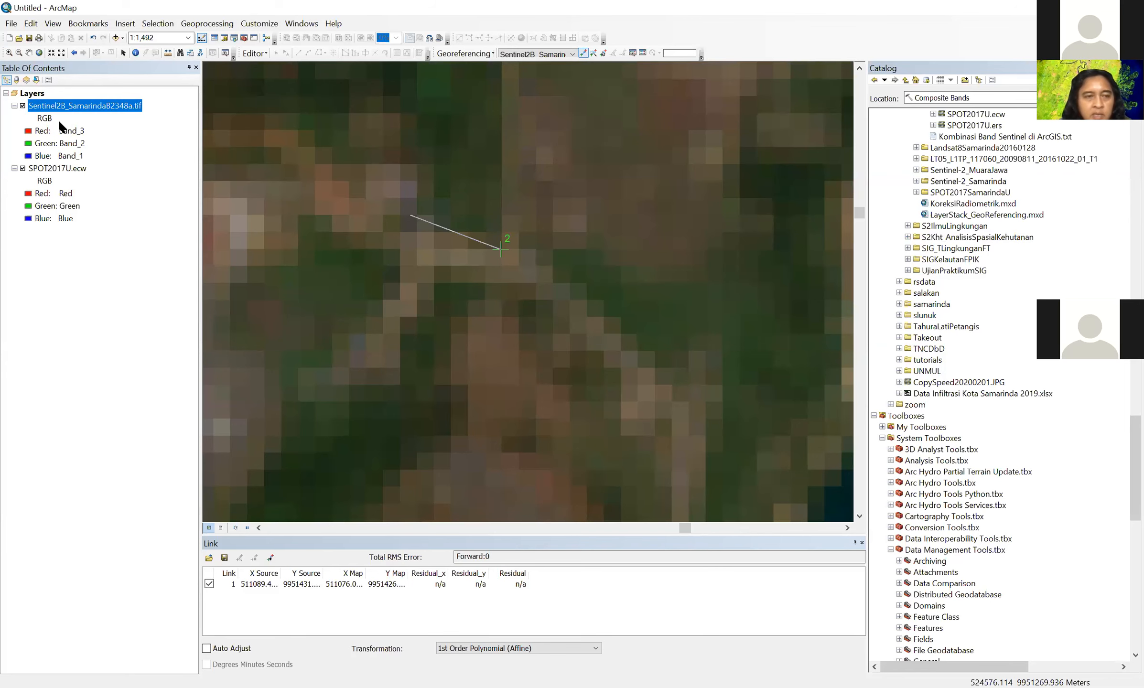
click(22, 105)
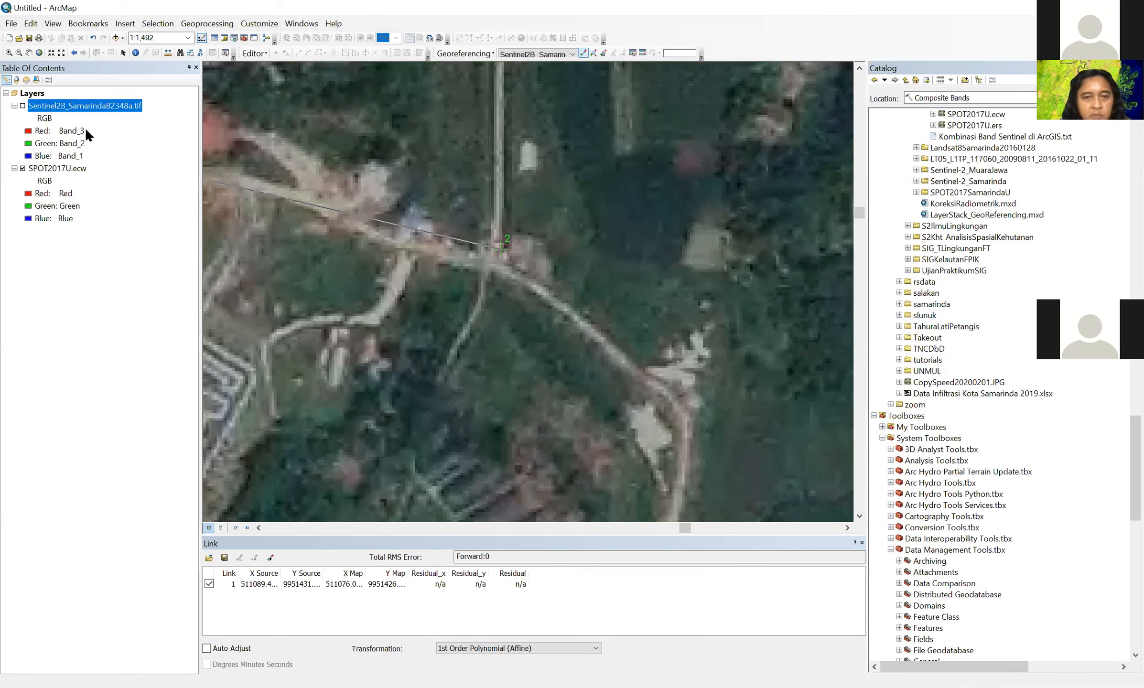
click(483, 251)
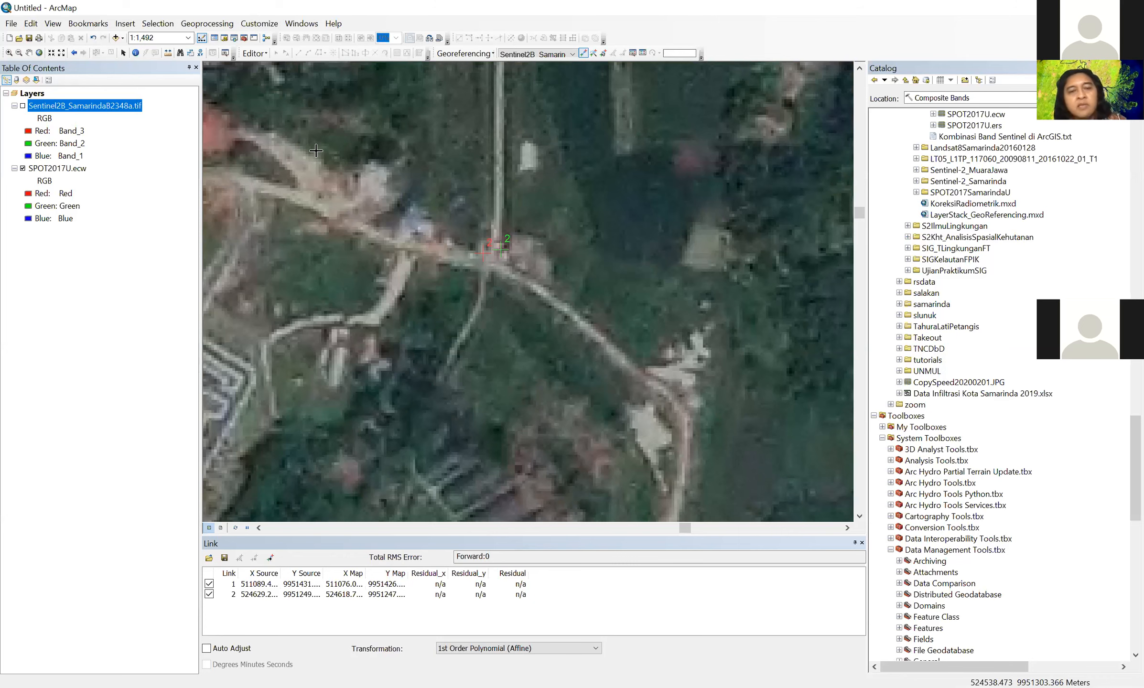
click(72, 52)
click(9, 53)
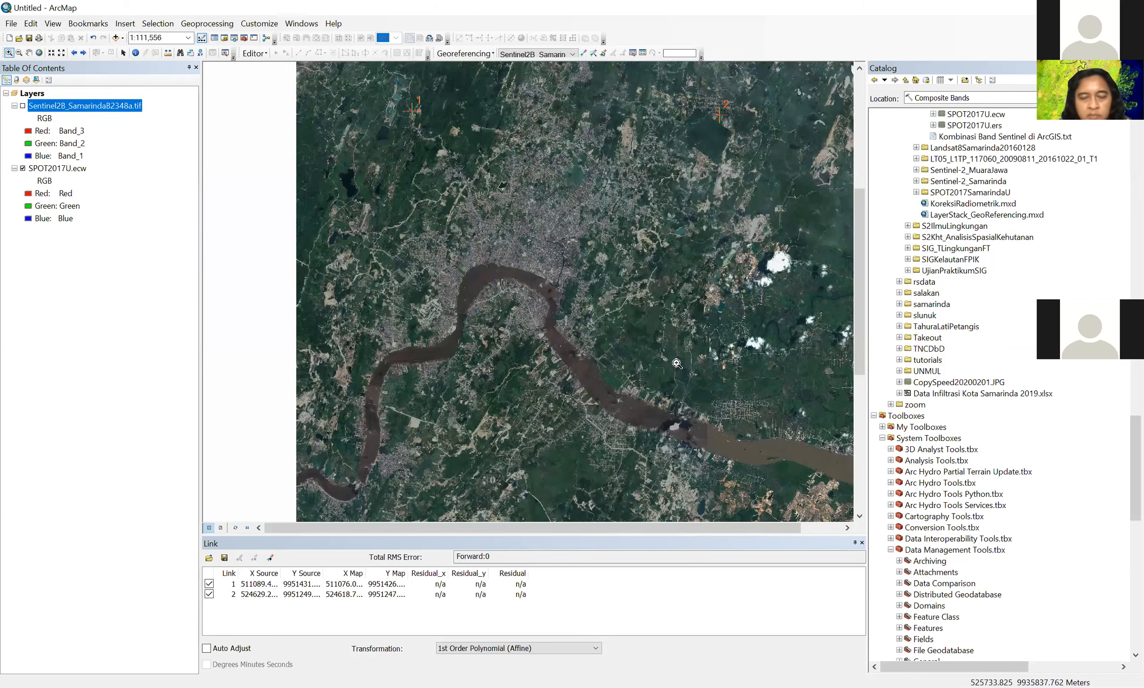
Compare the road corner east of the grid settlement between the Sentinel-2B composite and the SPOT image, down to pixel level.
click(22, 106)
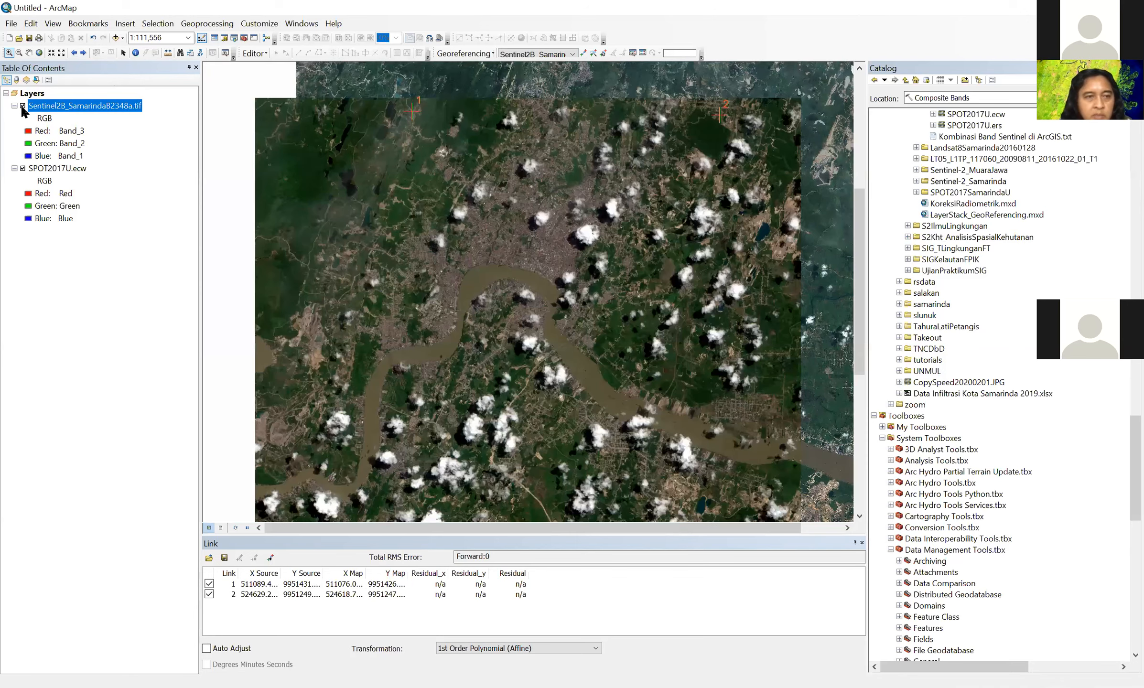
click(22, 106)
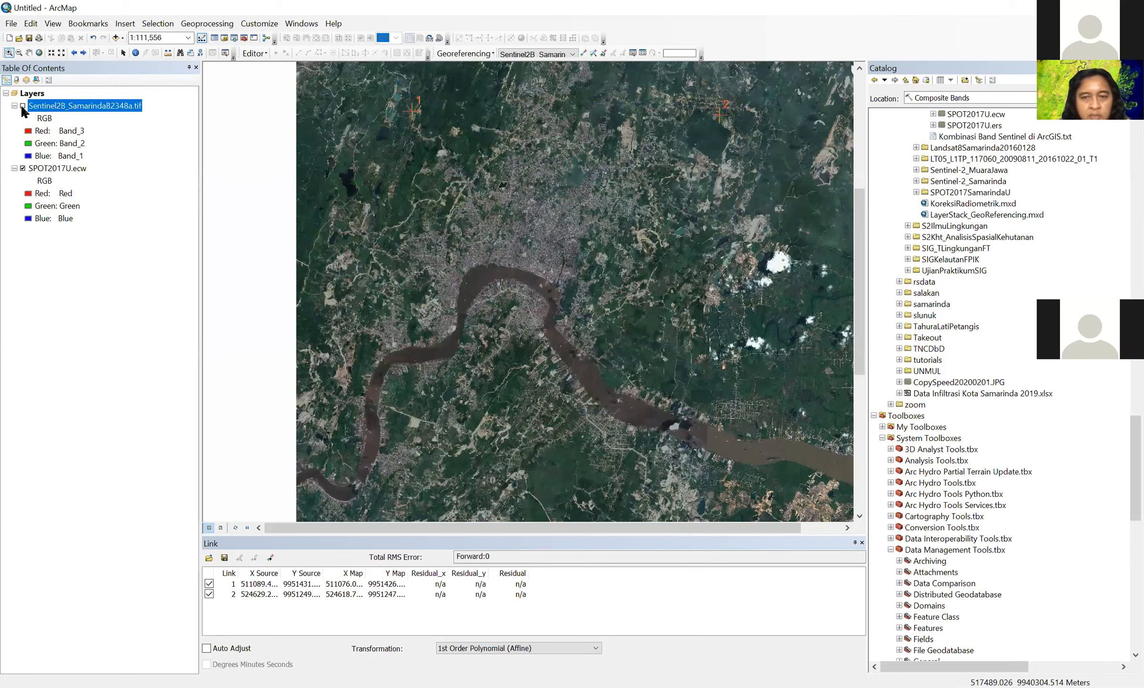
click(23, 106)
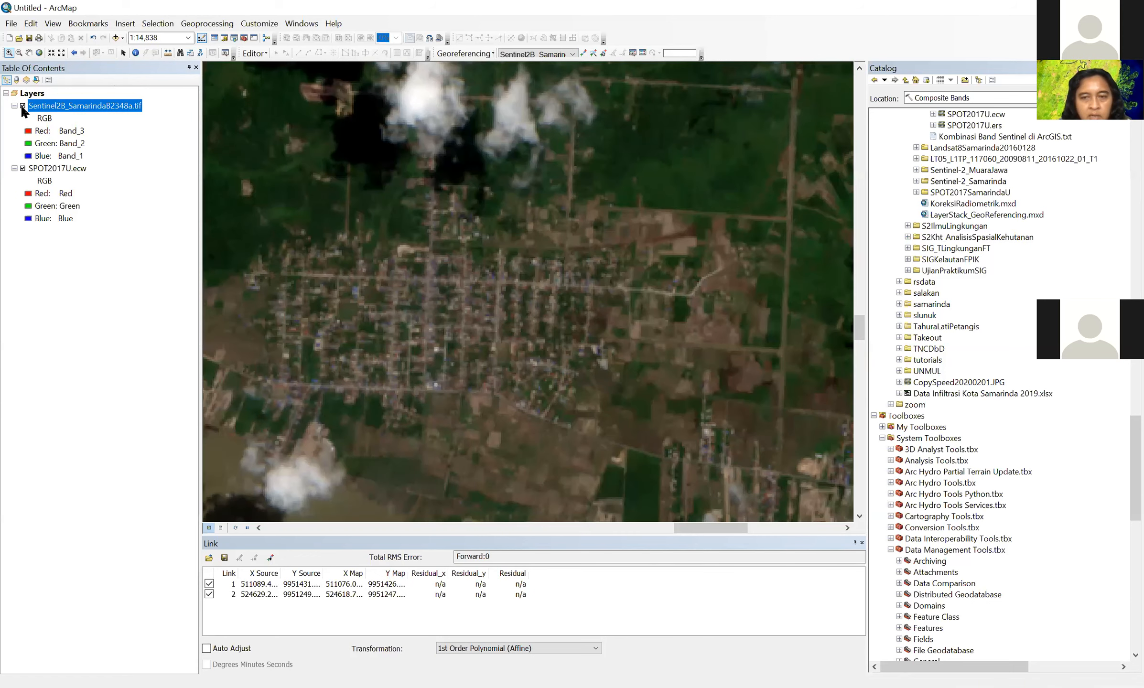
click(23, 106)
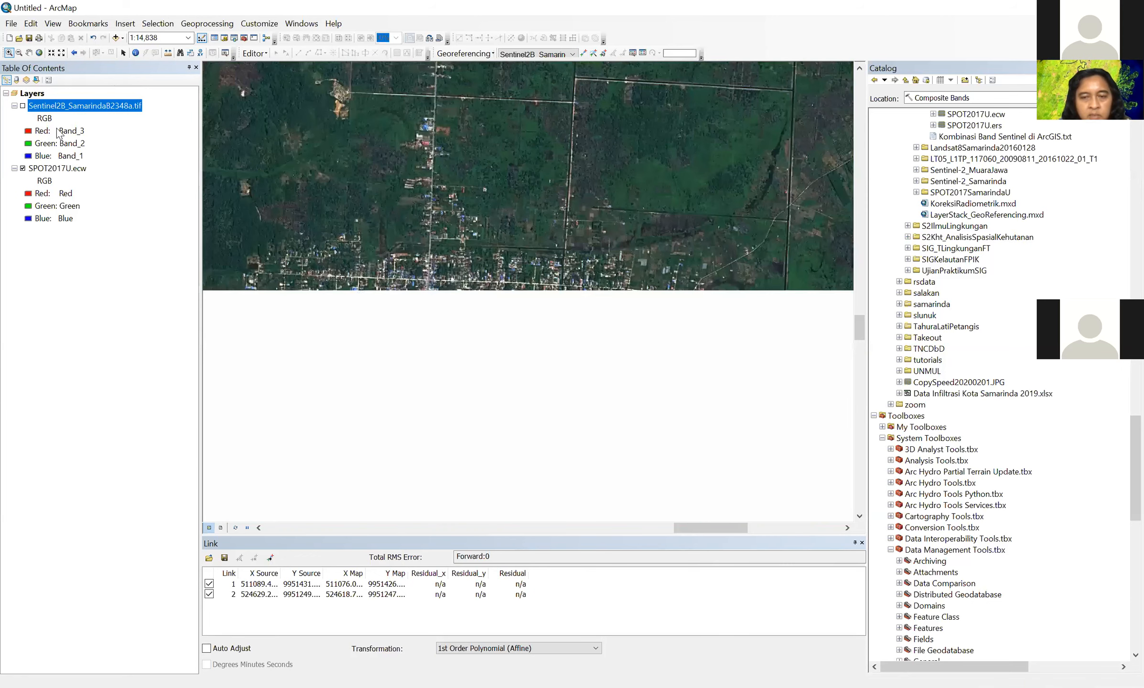
drag(815, 382, 749, 326)
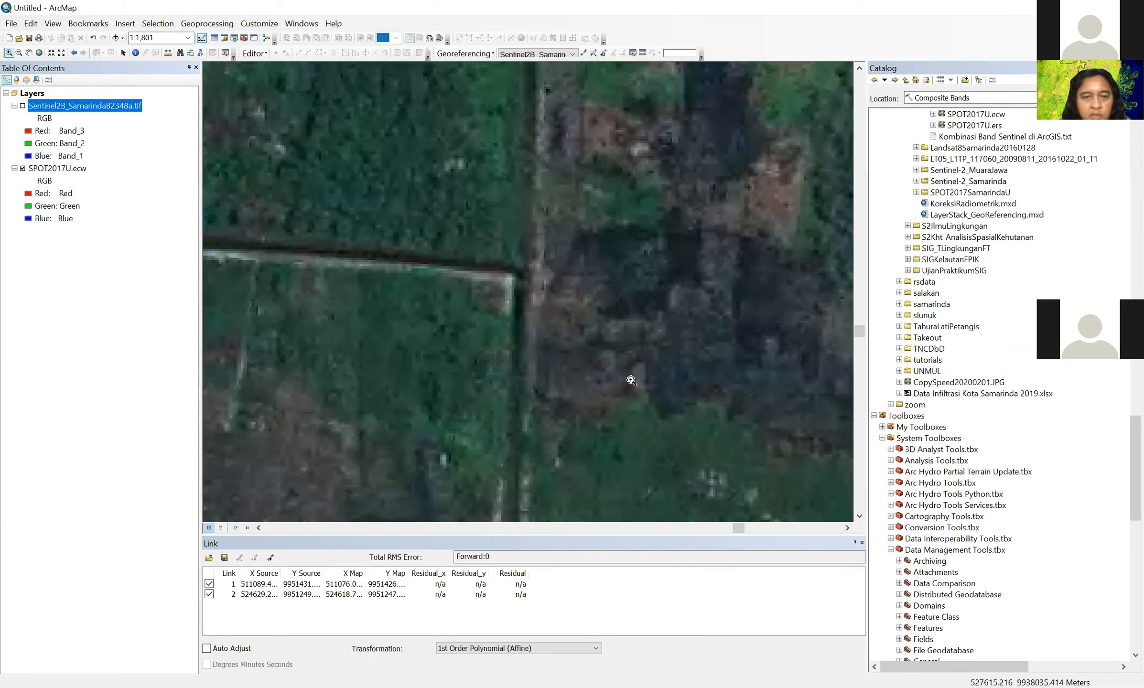
click(22, 105)
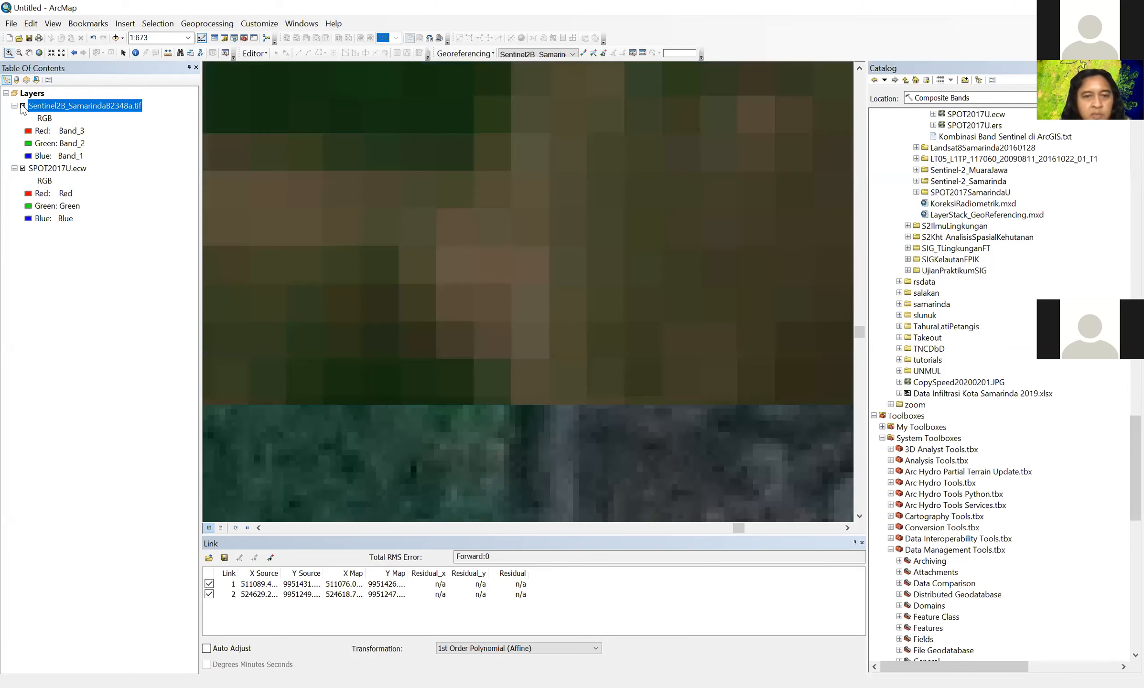
click(22, 105)
click(23, 106)
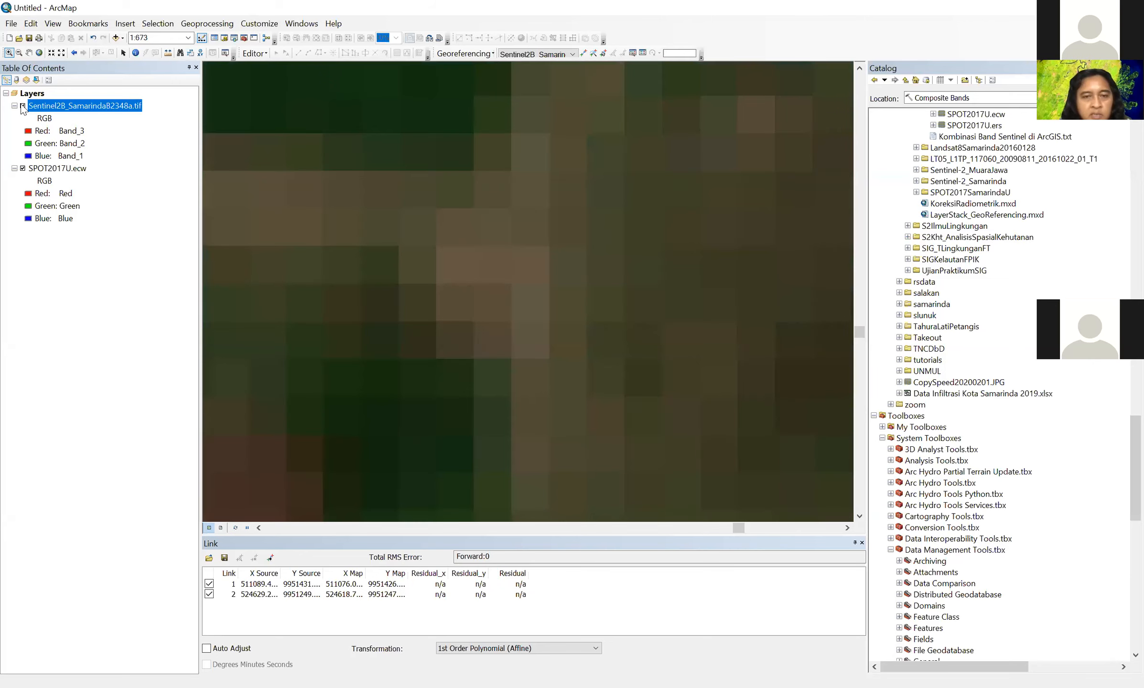
click(22, 105)
click(23, 105)
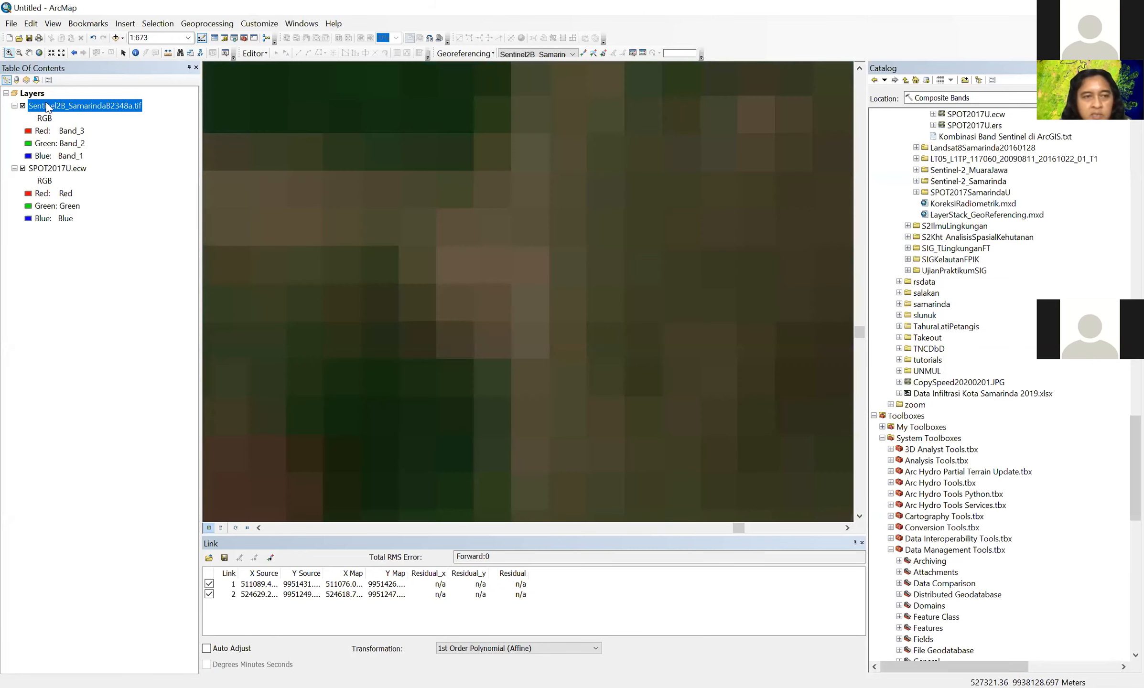
click(22, 106)
Try to link the eastern road corner on the composite (about 527401, 9938110) to its SPOT position (about 527386, 9938105) as the third control point.
click(583, 53)
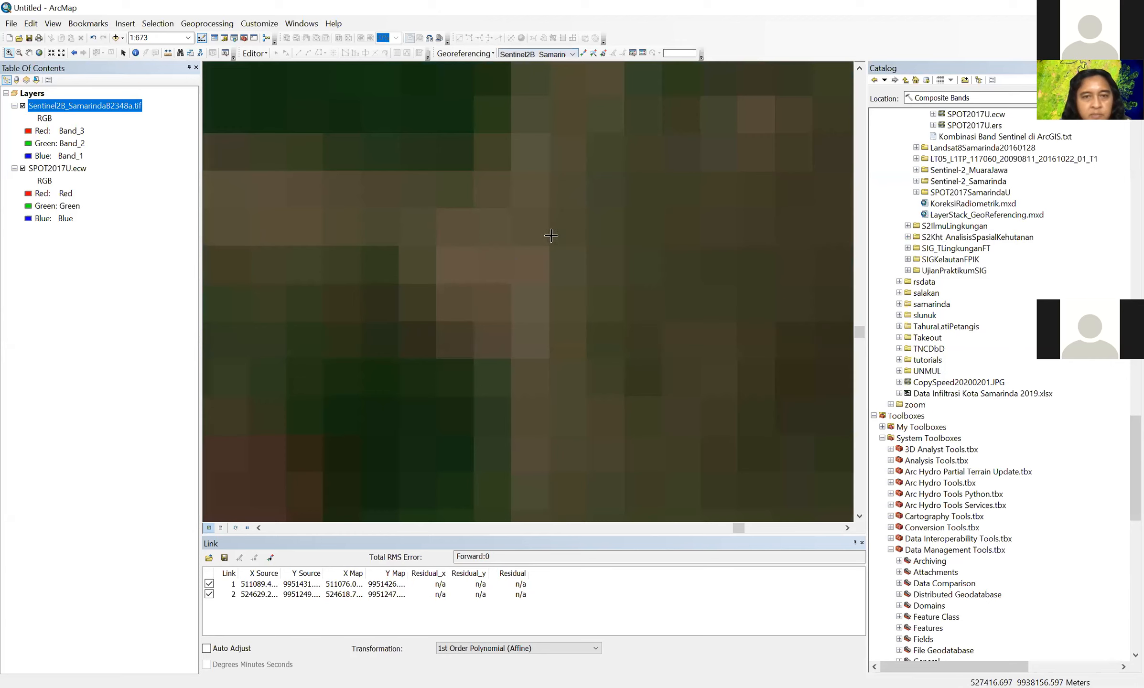
click(516, 246)
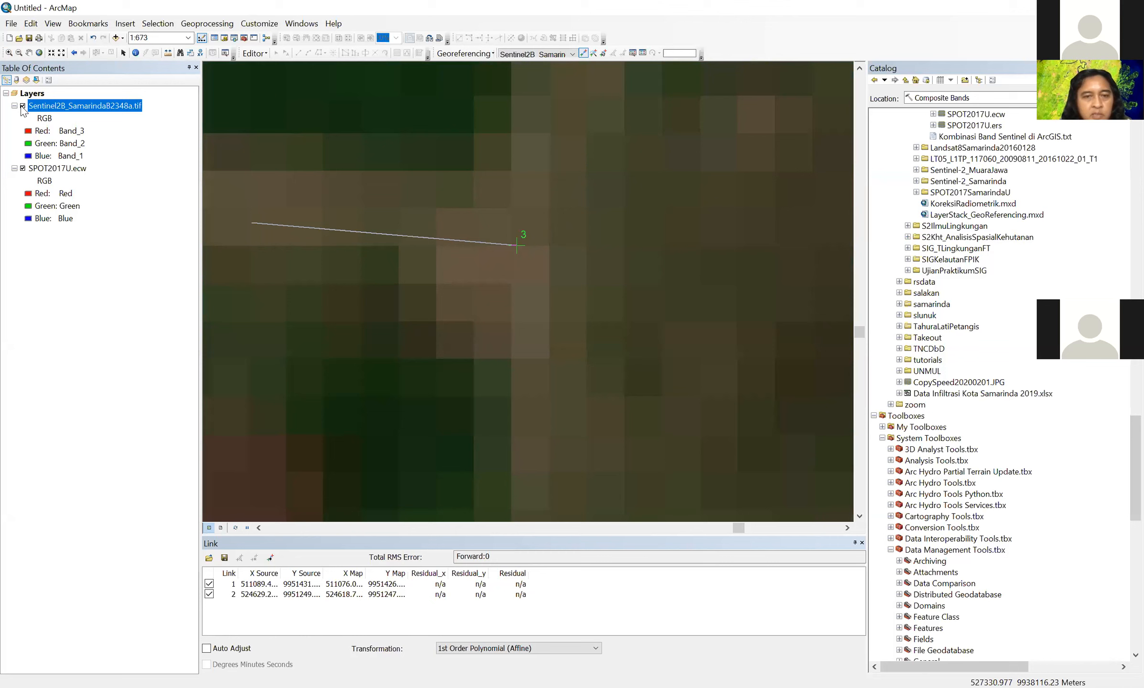
click(22, 106)
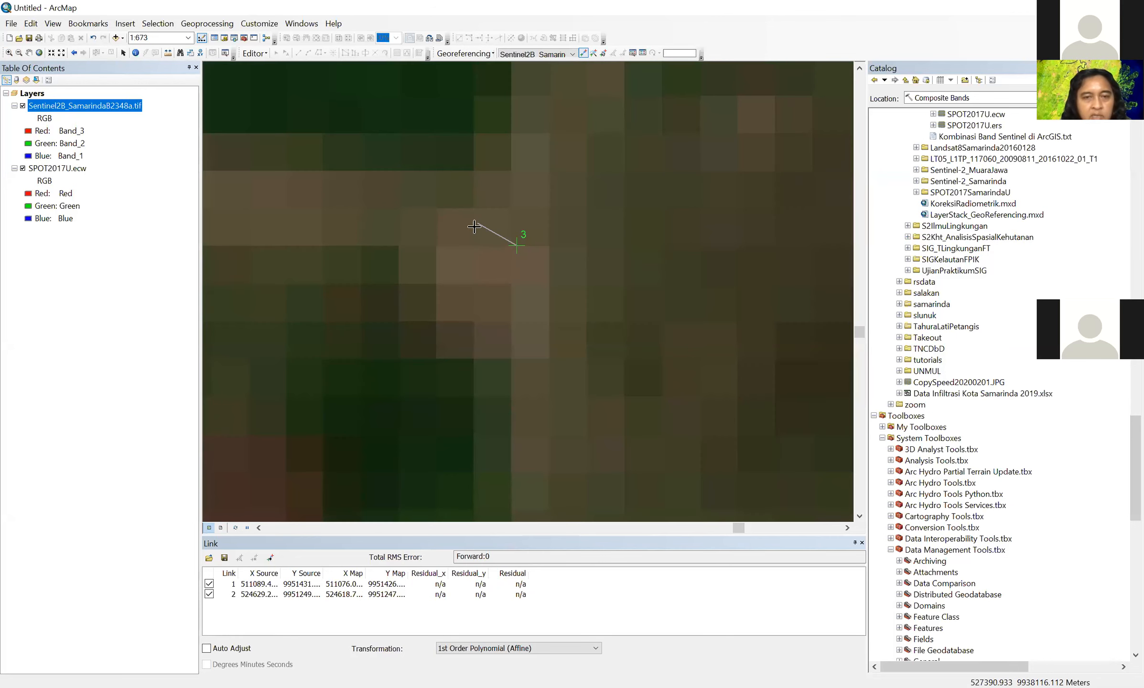
click(459, 264)
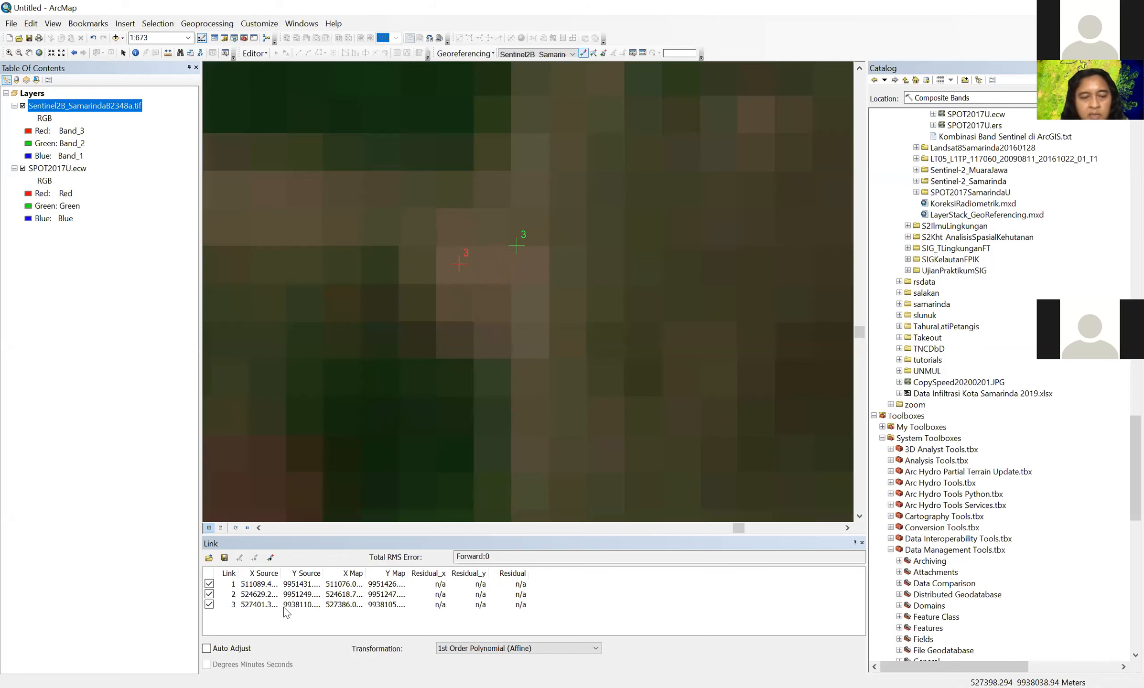
click(300, 605)
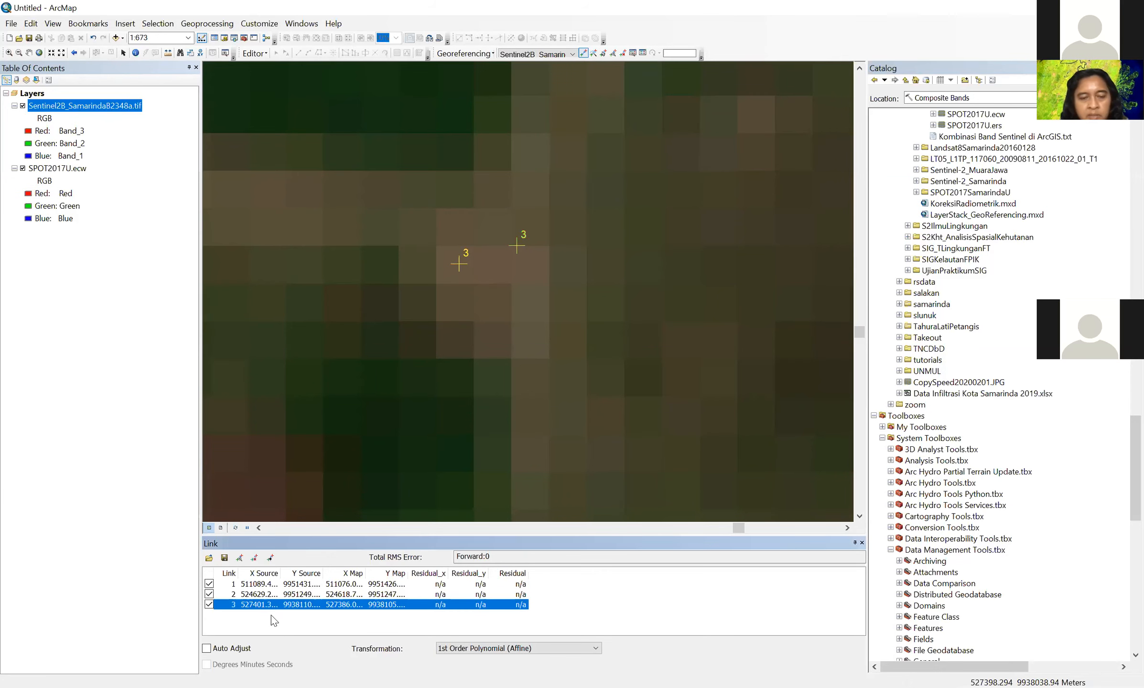
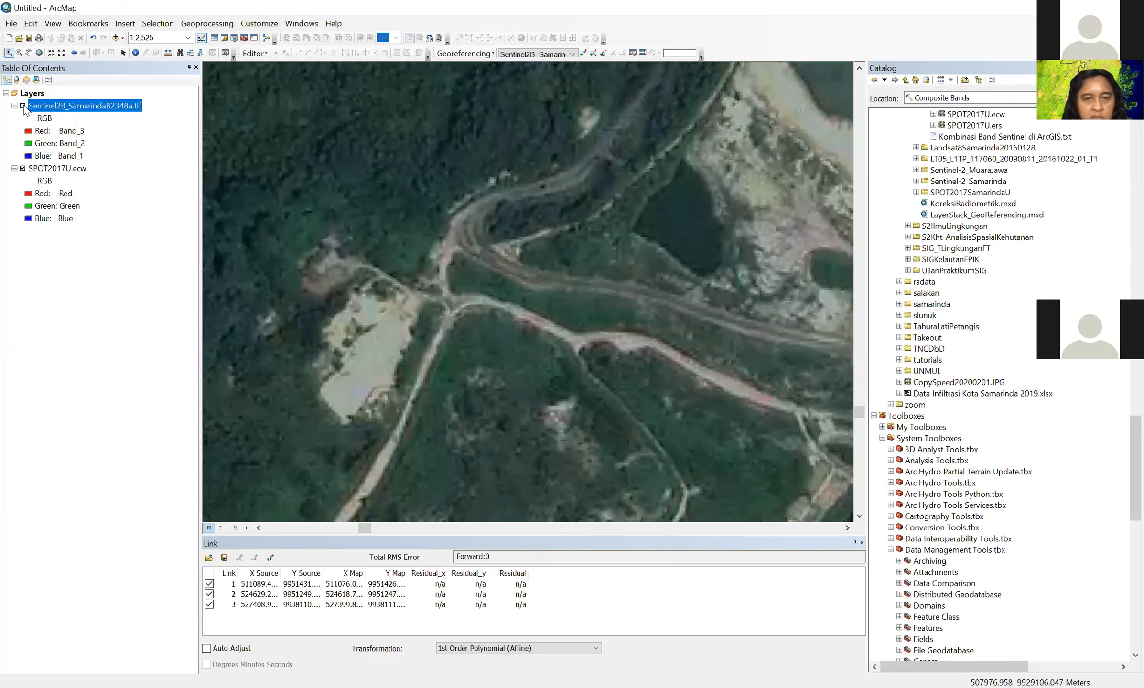
Examine the southwestern road junction beside the cleared ground, toggling the Sentinel-2B composite over the SPOT image to find a matching point.
click(22, 105)
click(21, 106)
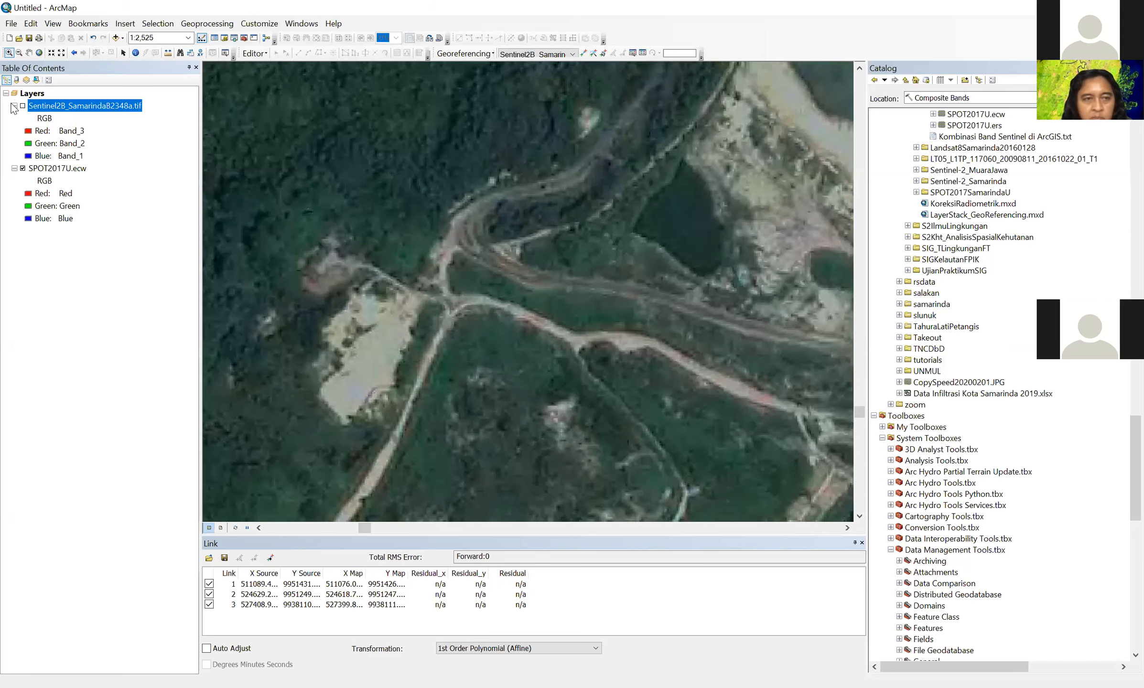
click(15, 106)
click(15, 106)
click(23, 106)
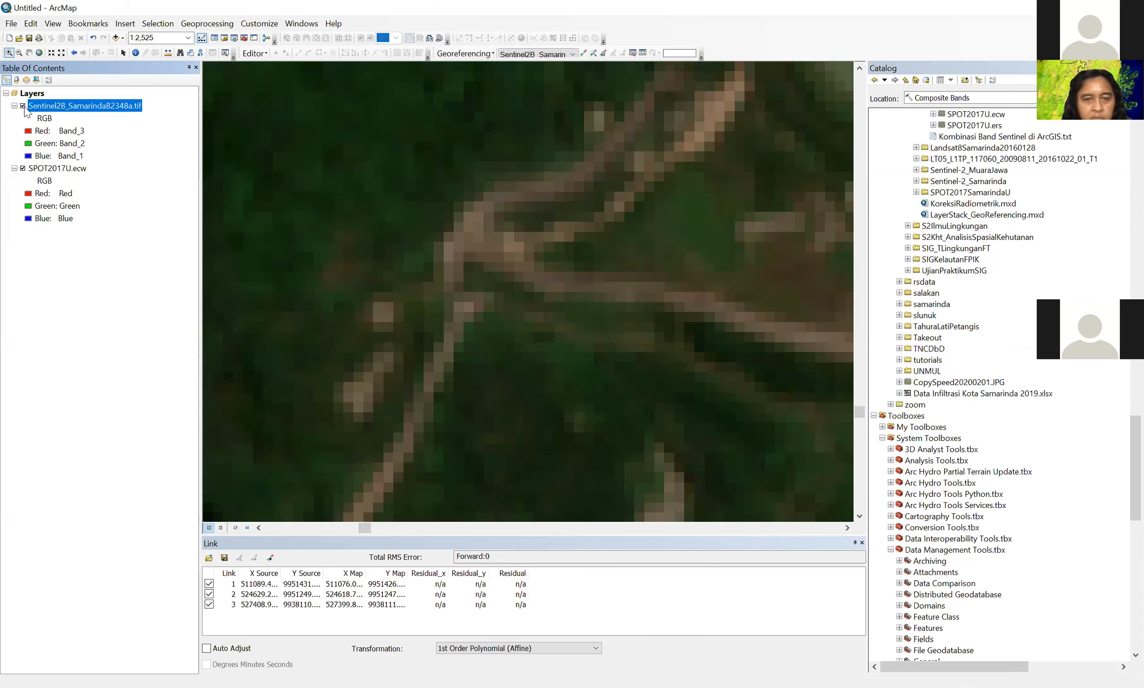
click(23, 106)
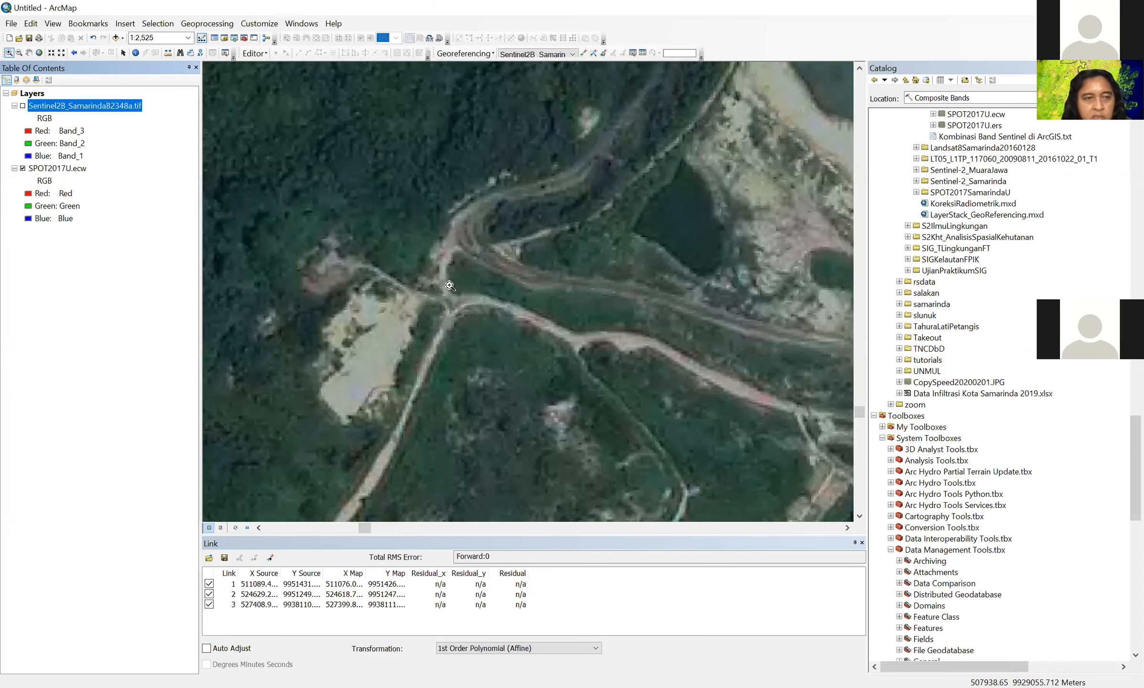
click(23, 106)
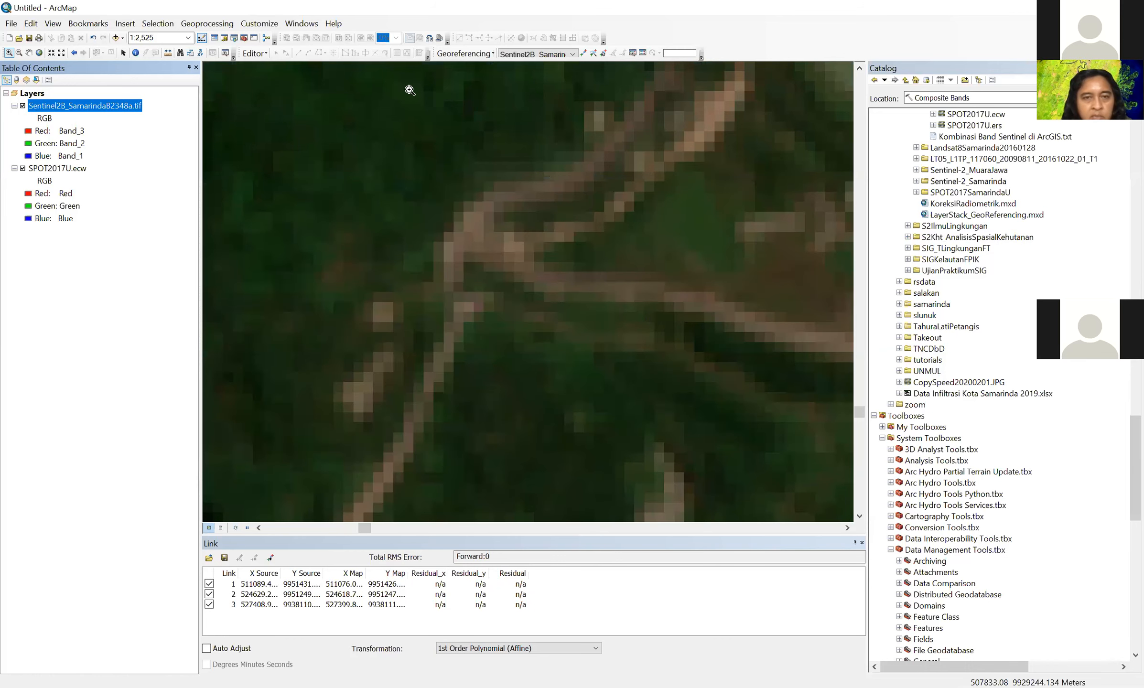
Link the southwestern road junction on the Sentinel-2B composite (about 507946, 9929065) to its SPOT position (about 507939, 9929057) as the fourth control point.
key(c)
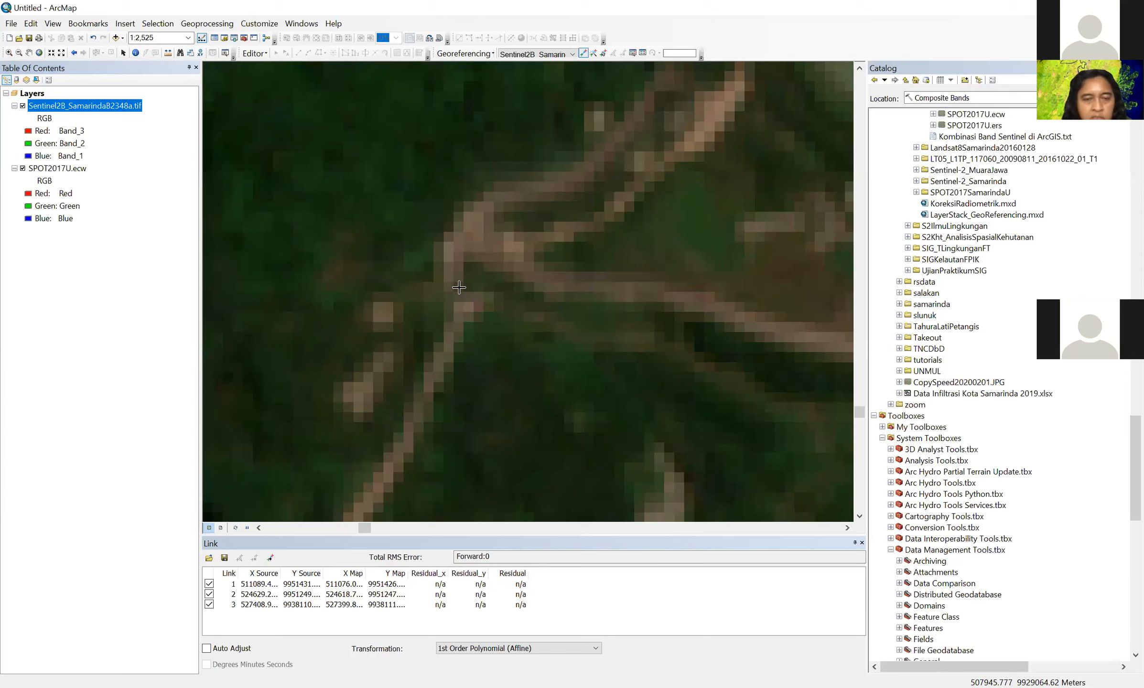
click(459, 287)
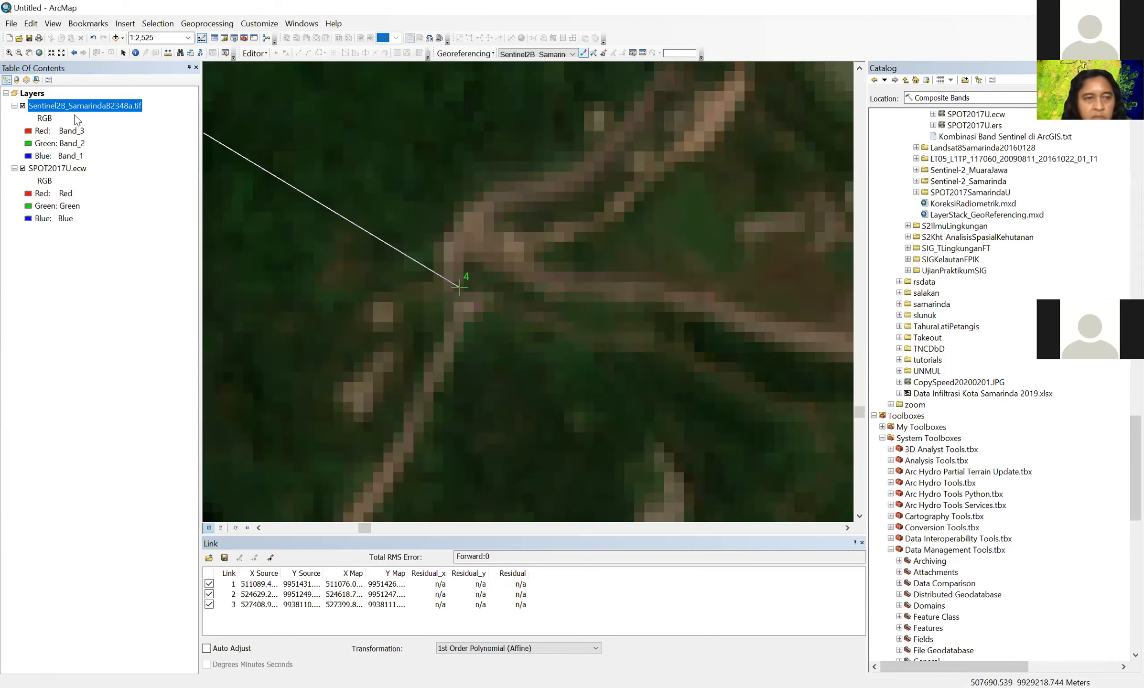
click(23, 106)
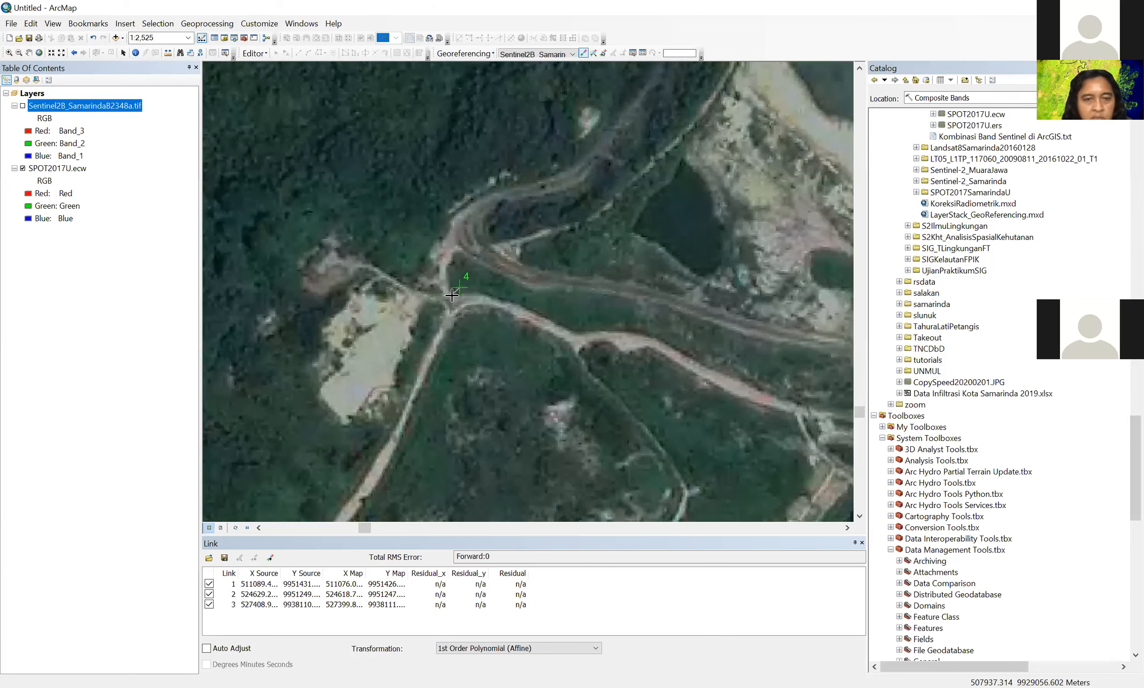
click(451, 294)
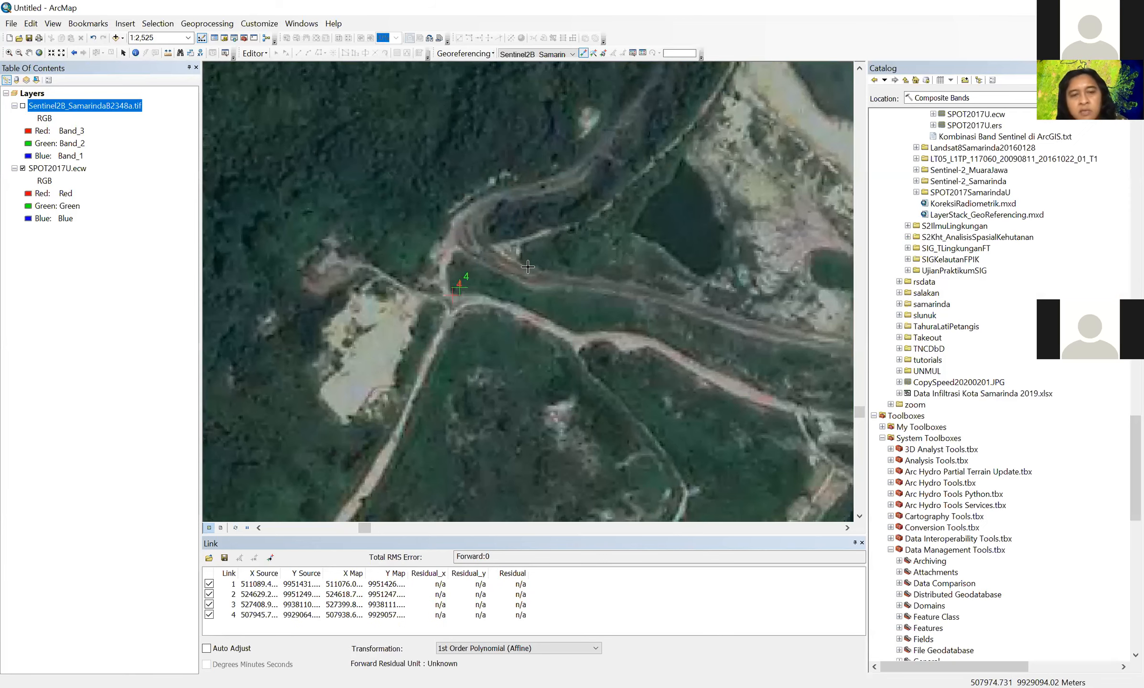
Link the central road junction east of the river bend from about 518412, 9942391 to its SPOT position (about 518414, 9942403) as the fifth control point.
click(74, 53)
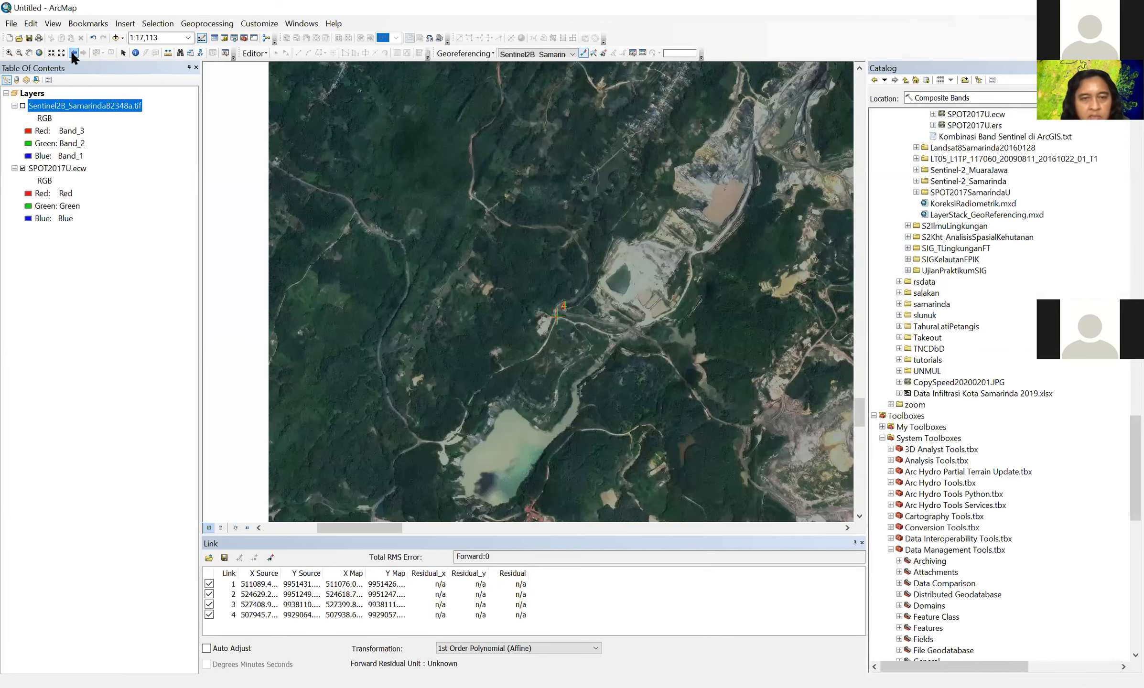
click(73, 53)
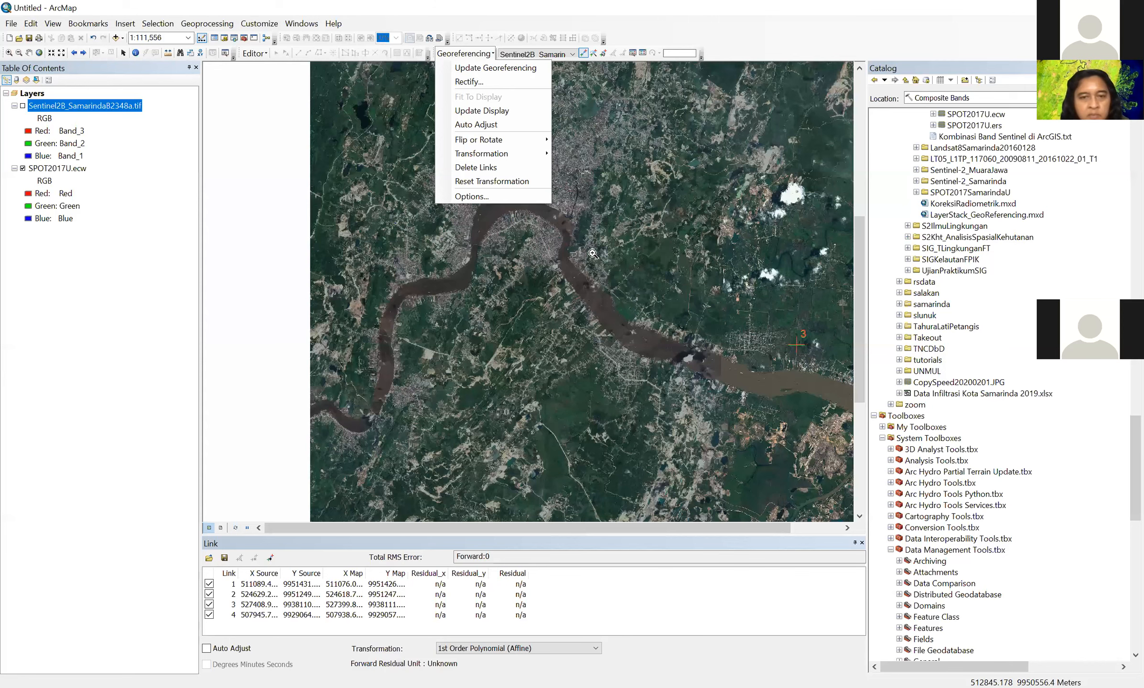
click(539, 282)
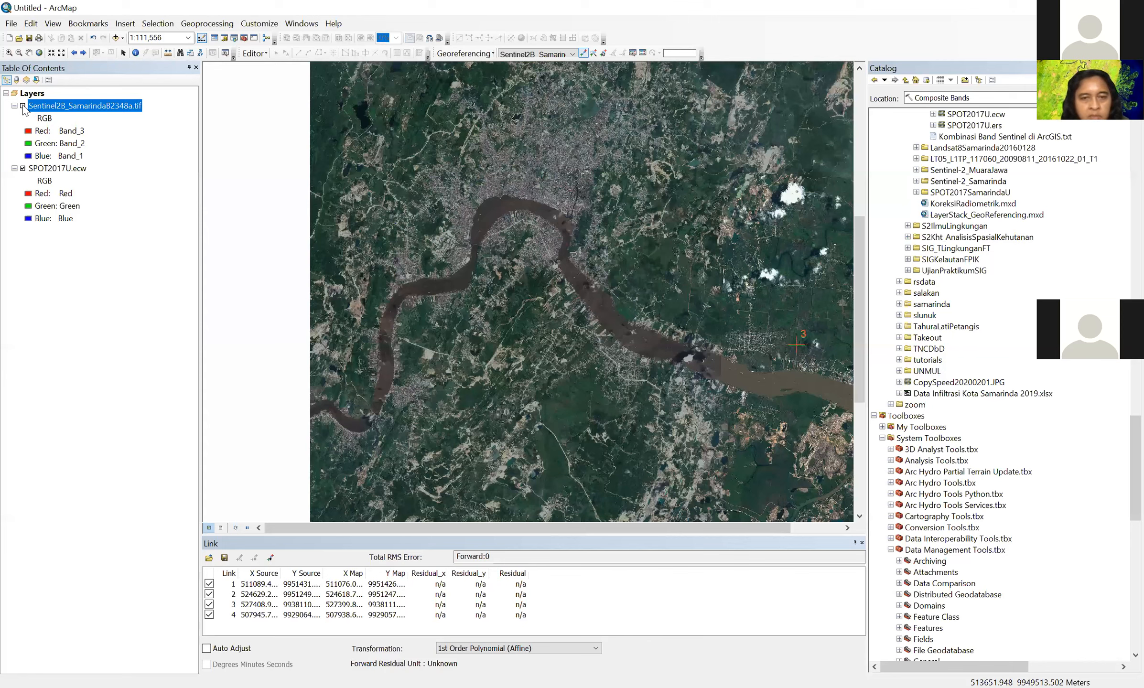
right_click(59, 106)
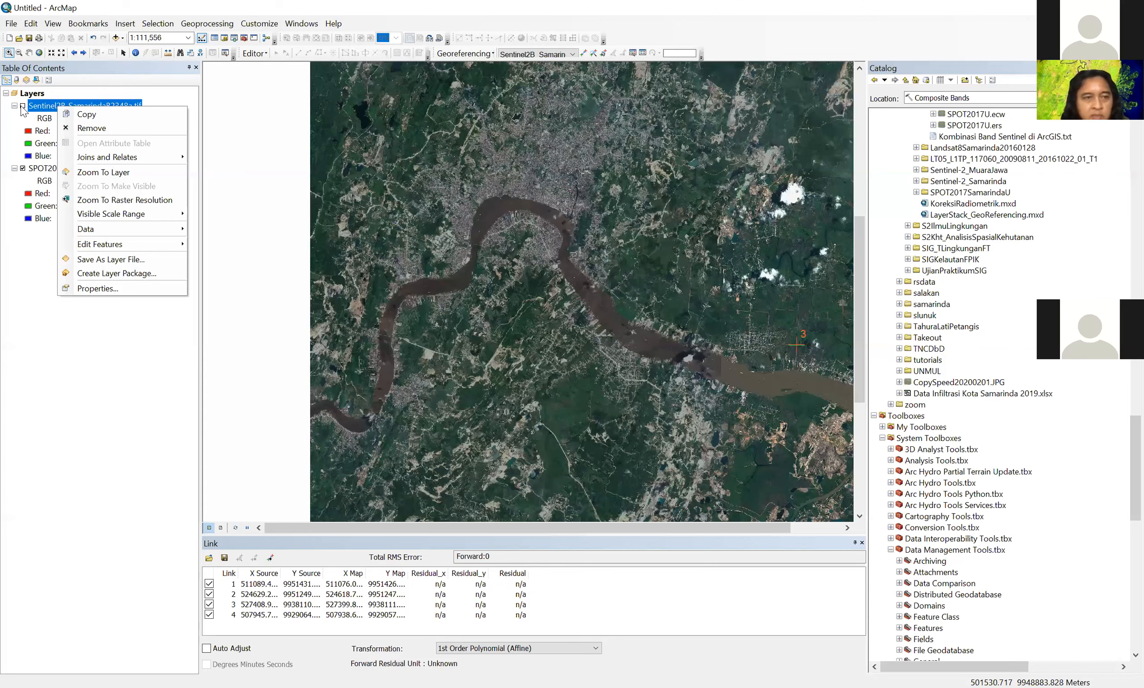
click(124, 200)
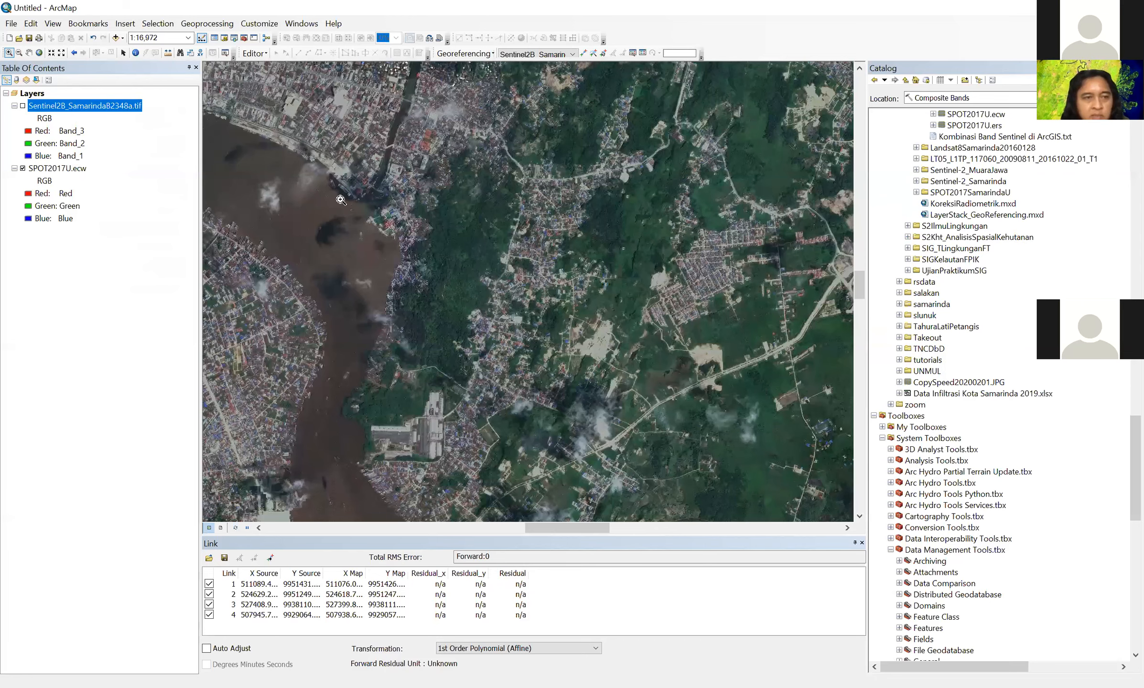
click(571, 293)
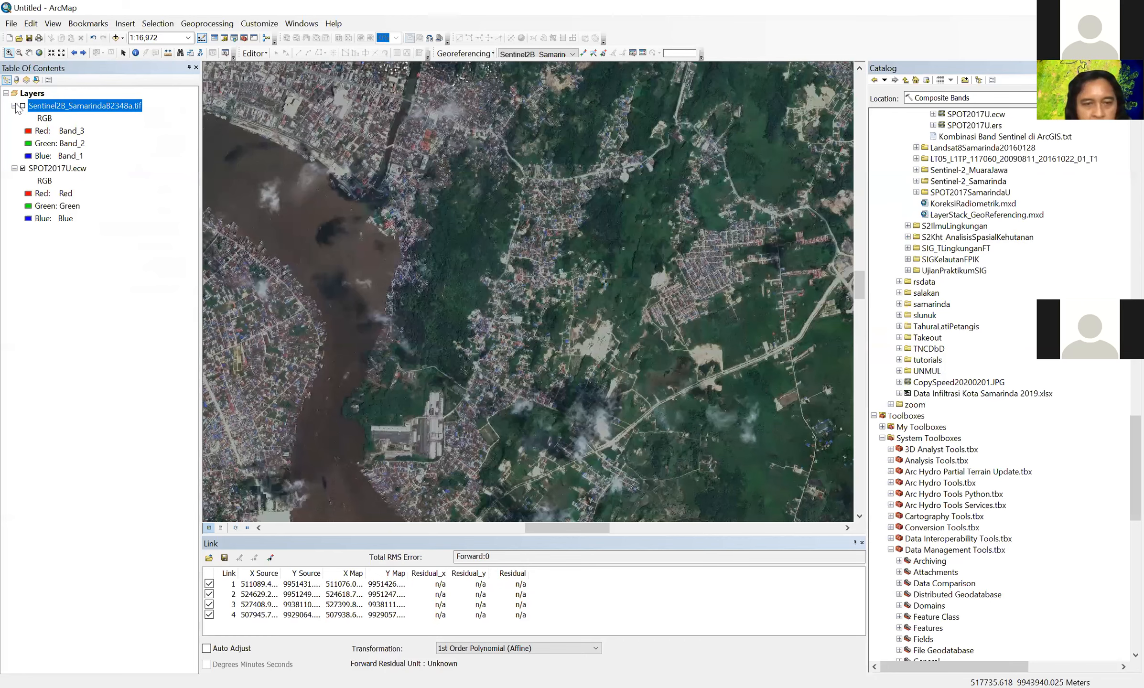
click(22, 105)
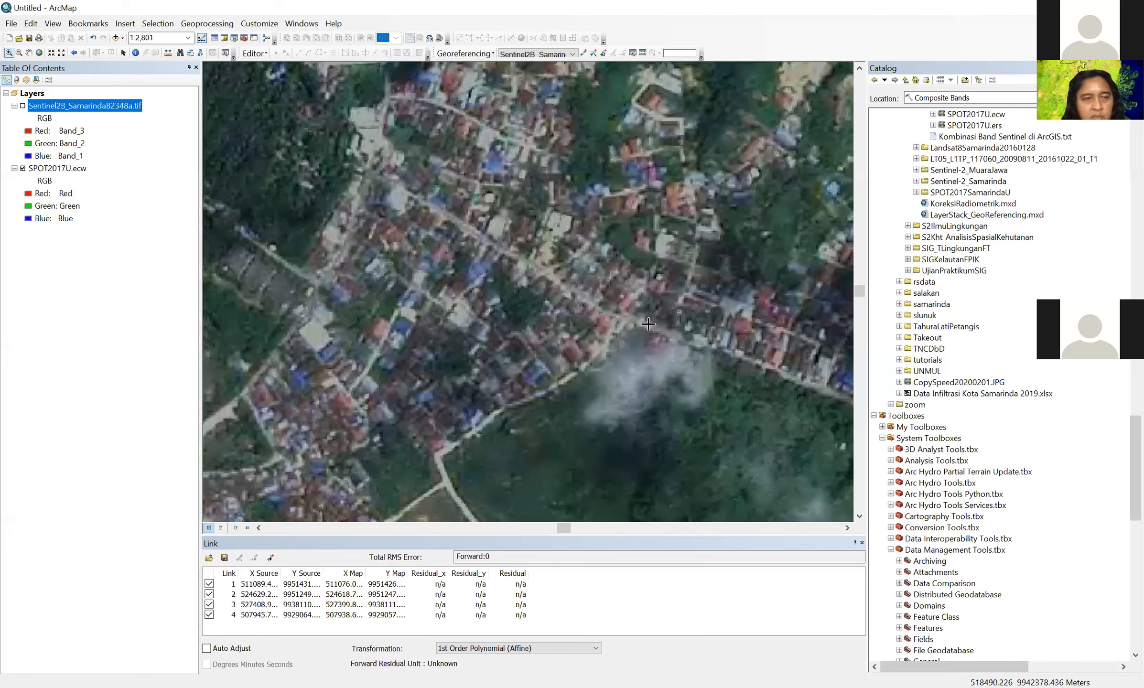
click(622, 332)
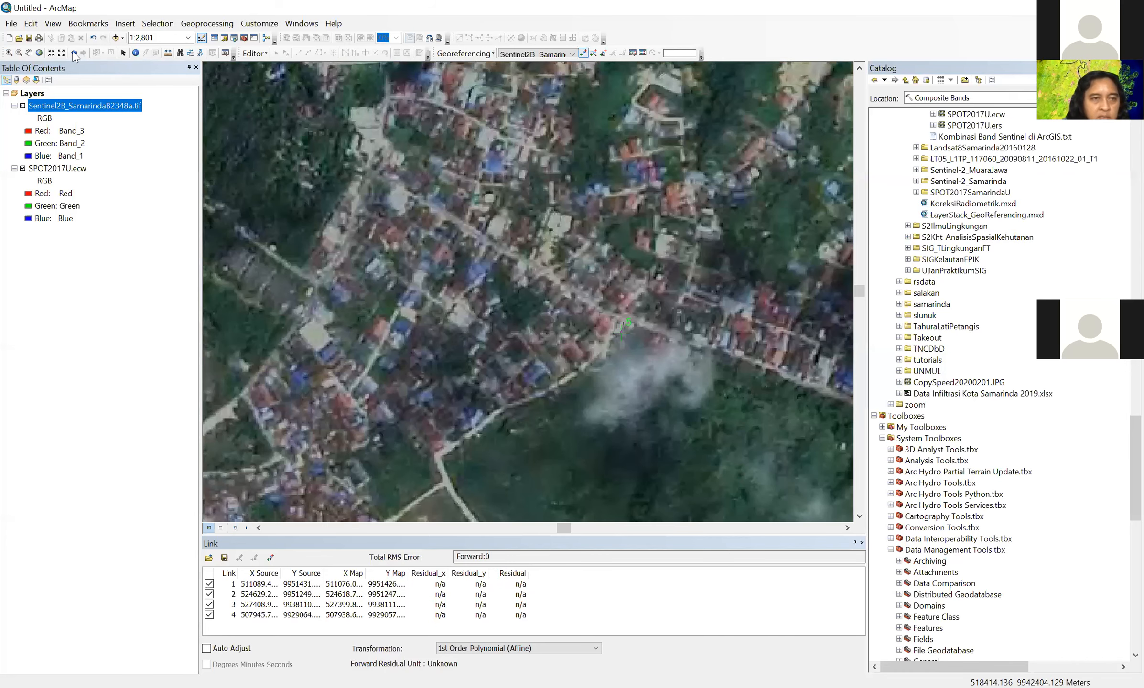
click(625, 321)
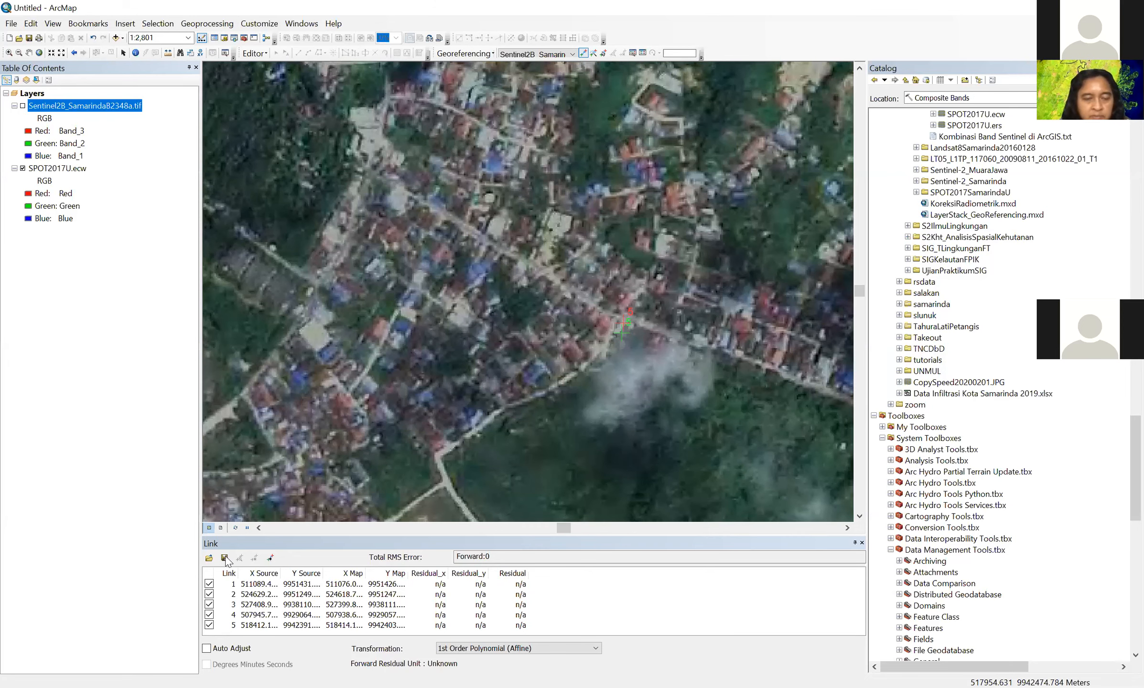
Save the five control point links as the text file TitikIkat_v01 in the KompositGeoRef folder.
key(less)
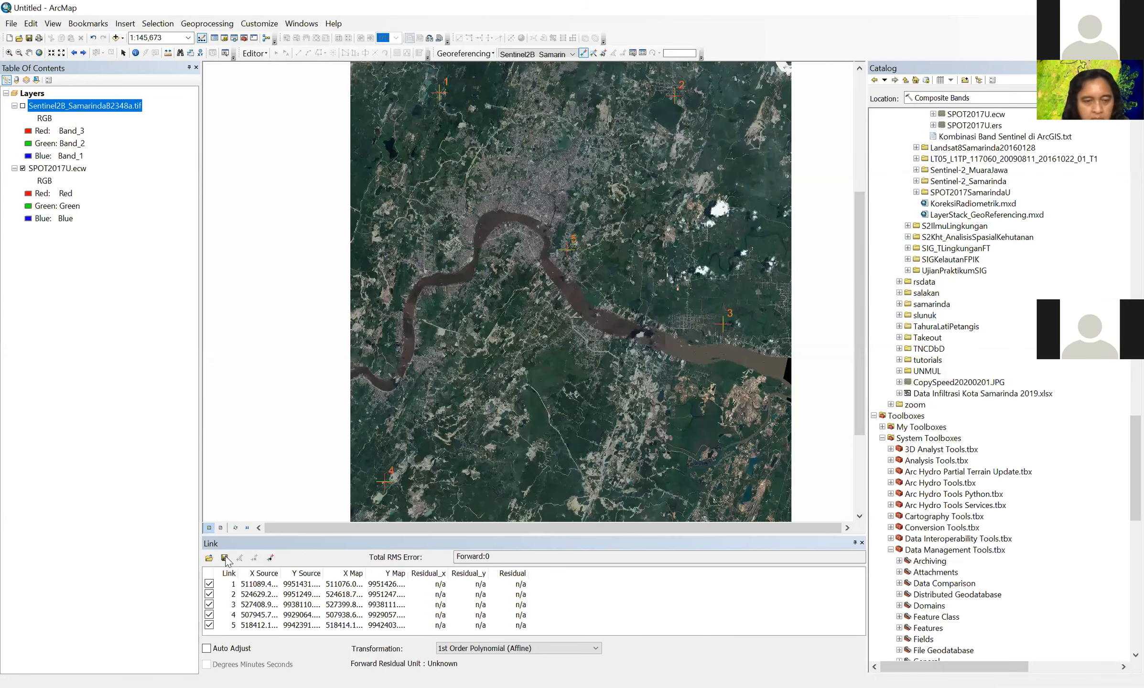
click(225, 557)
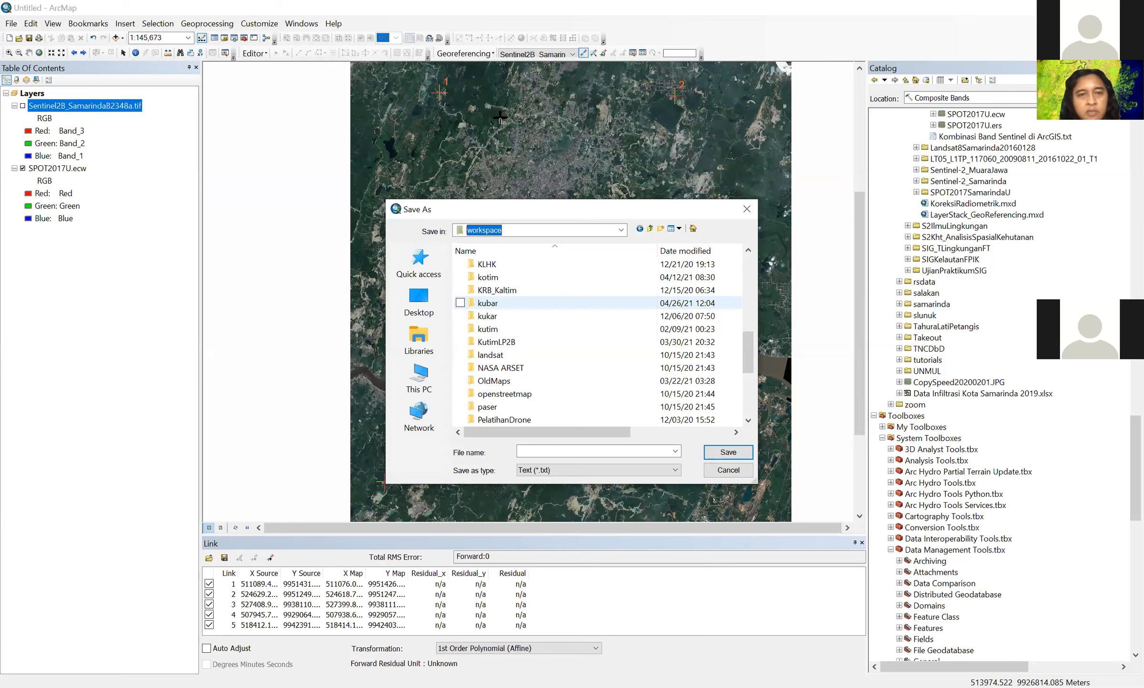
double_click(500, 294)
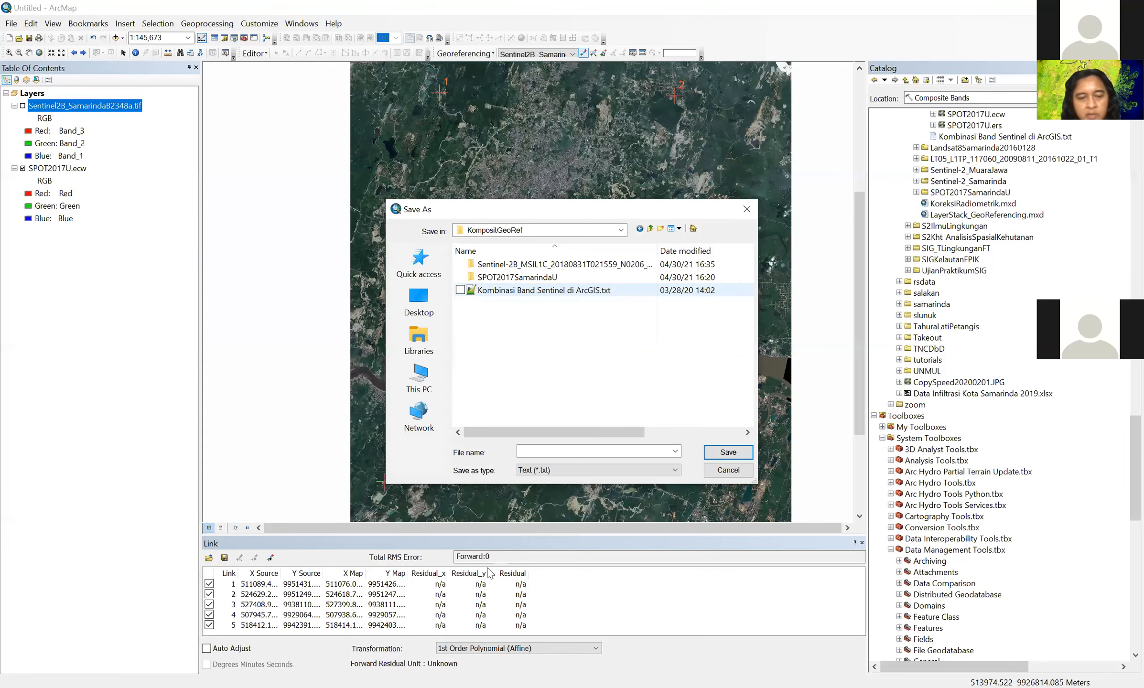
text(TitikIkat_v02)
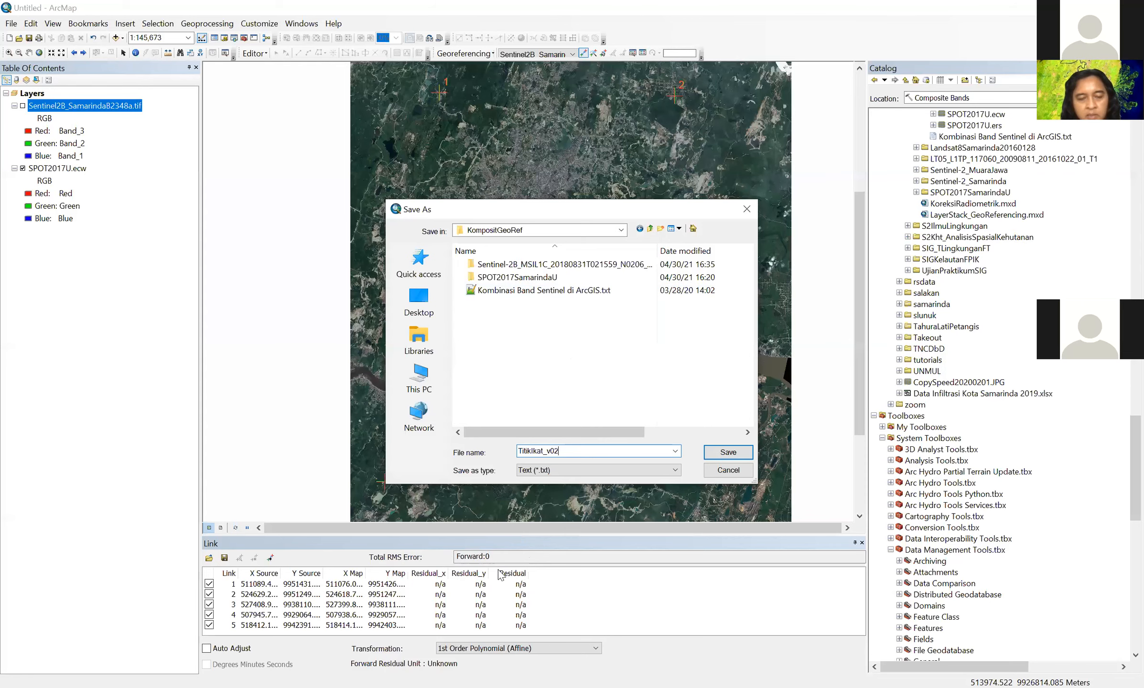
key(Return)
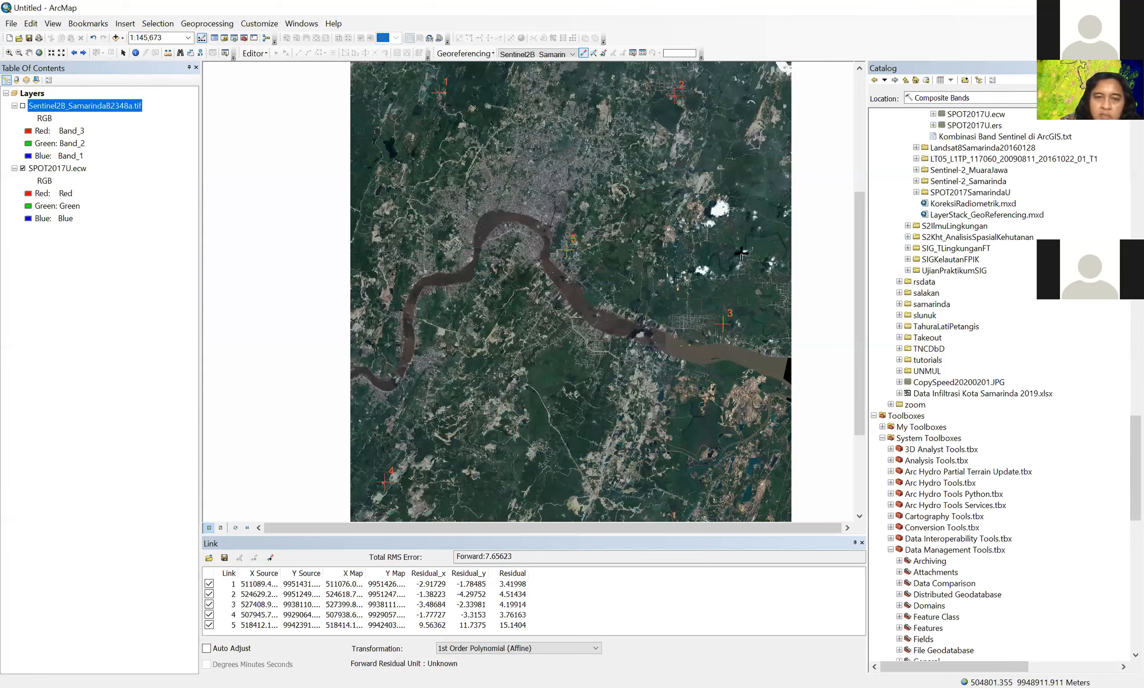
Add the rectified Sentinel2B_SamarindaB2348b.tif from KompositGeoRef to the map and set its stretch to Standard Deviations with n 2.5.
drag(1135, 468, 1135, 416)
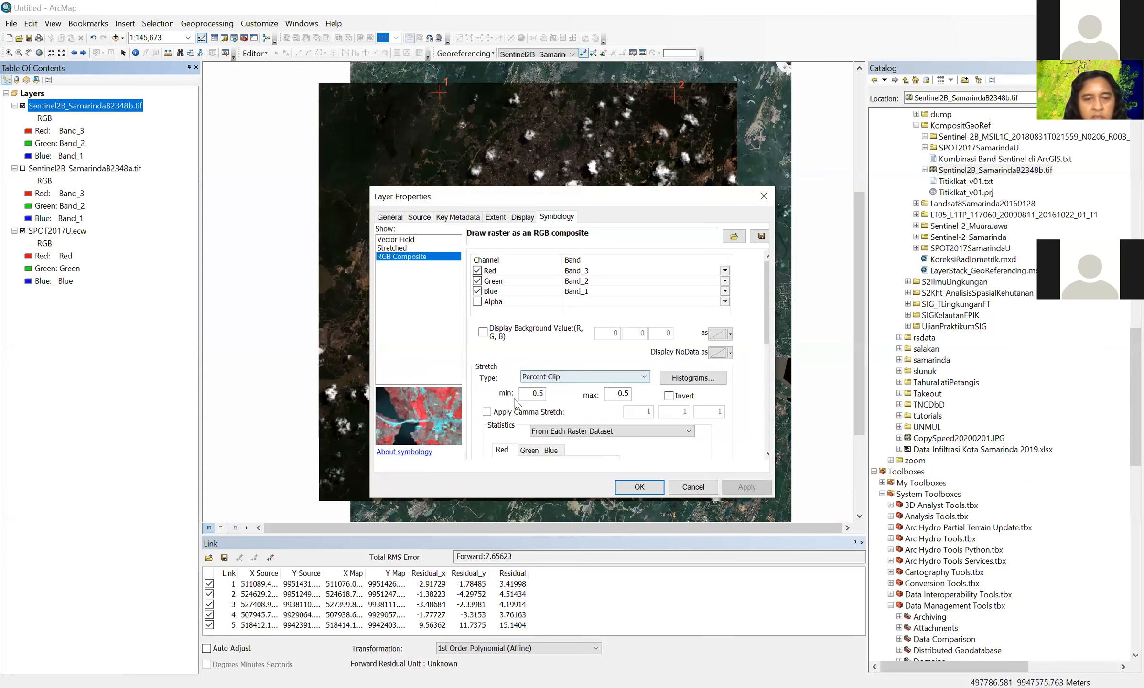
click(577, 375)
click(554, 404)
click(737, 486)
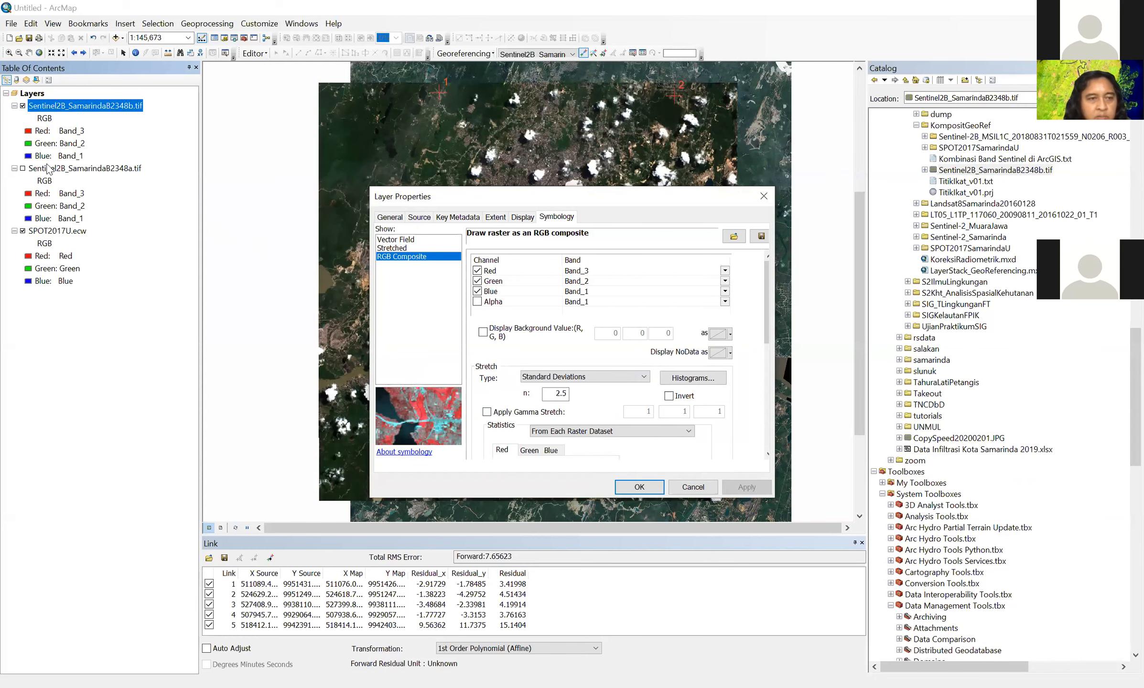
key(Return)
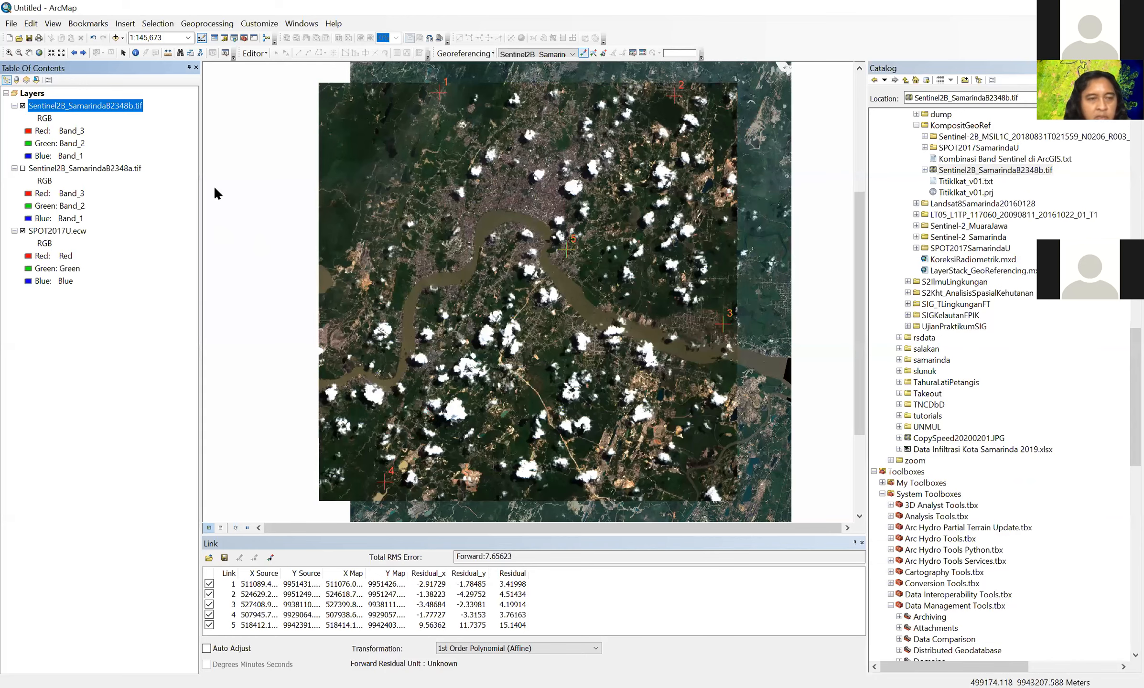
Hide the SPOT image and compare the rectified composite with the original over the riverside city blocks, toggling the rectified layer's visibility.
click(22, 230)
click(9, 52)
drag(465, 186, 511, 217)
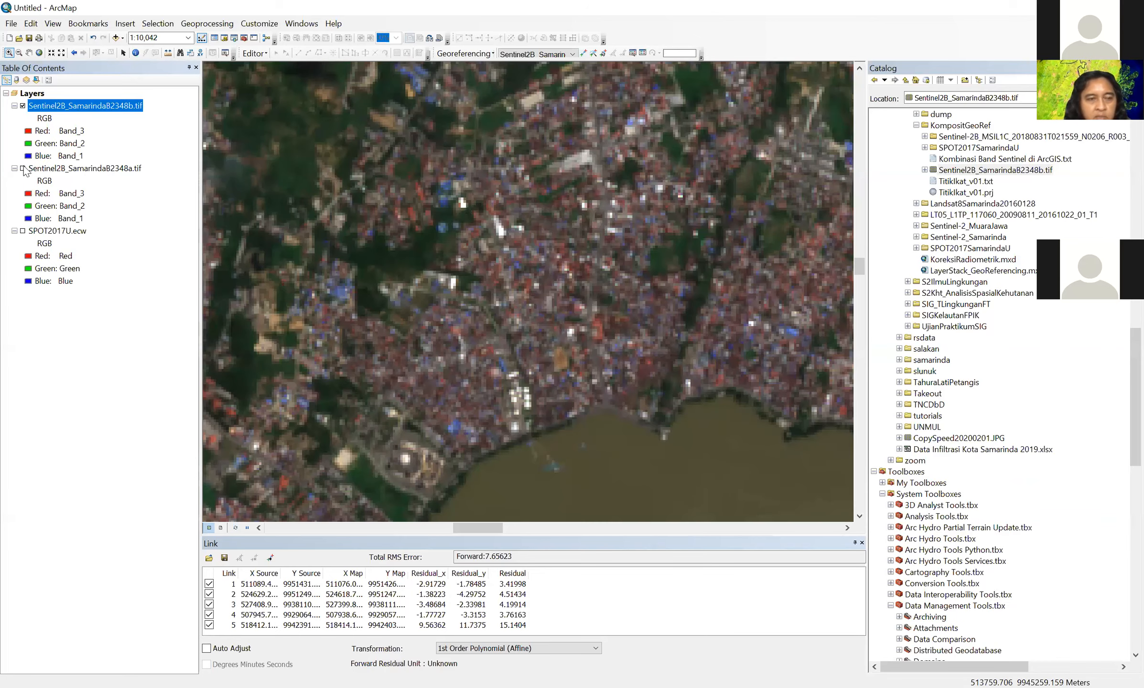
click(23, 168)
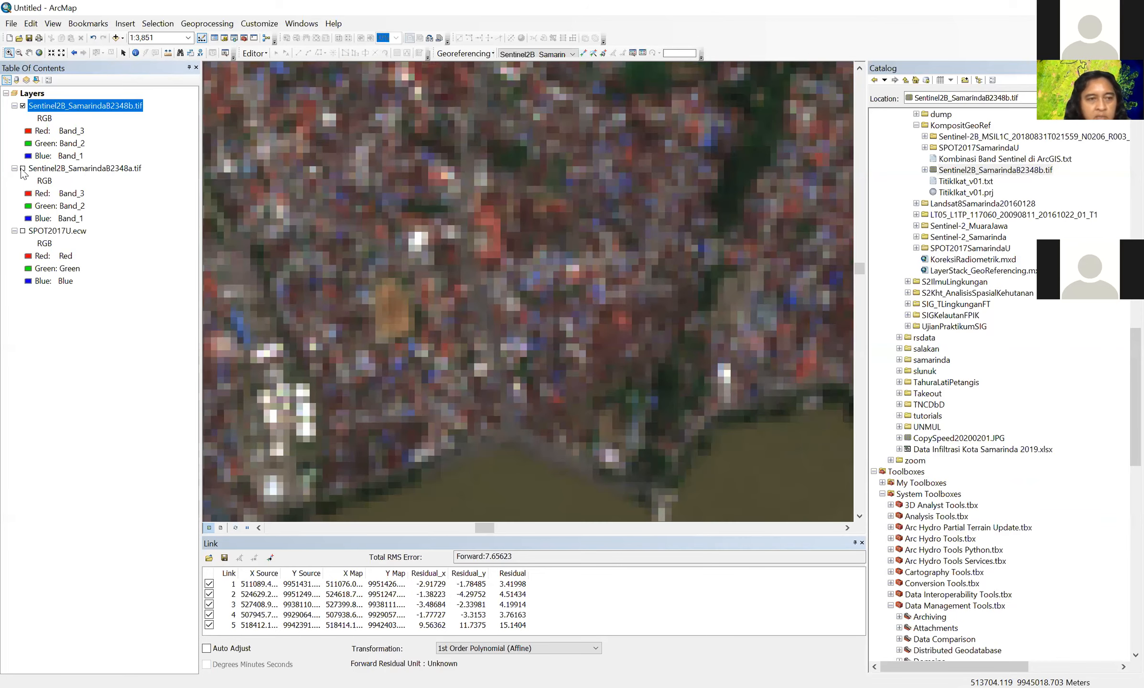
click(22, 107)
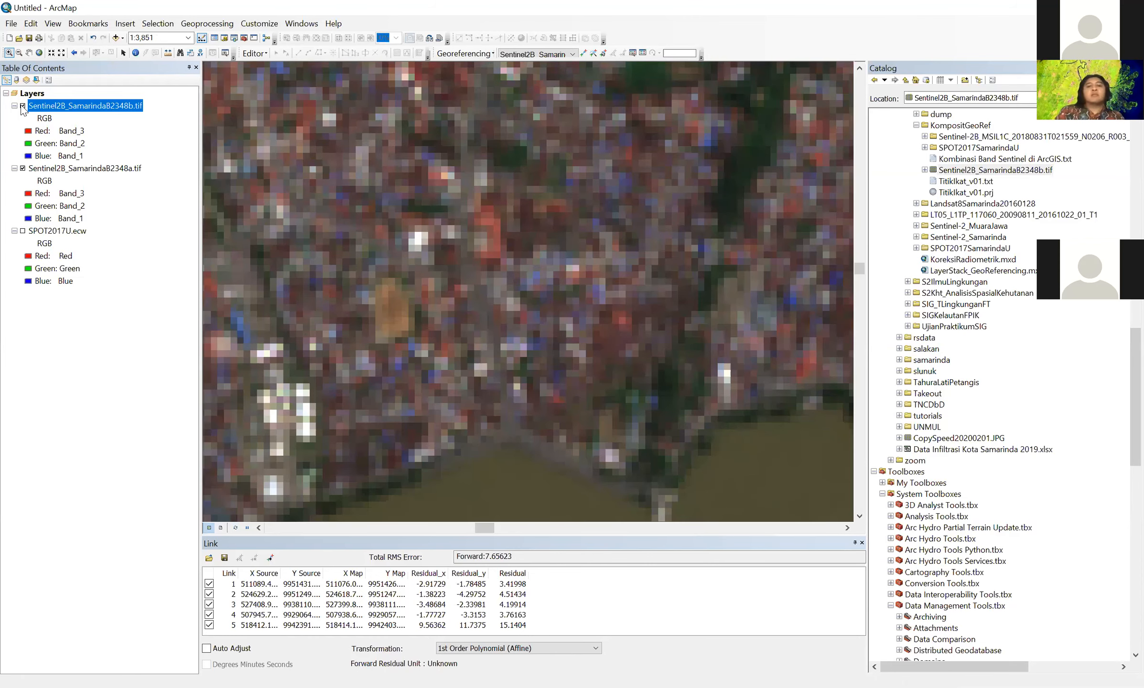
click(22, 106)
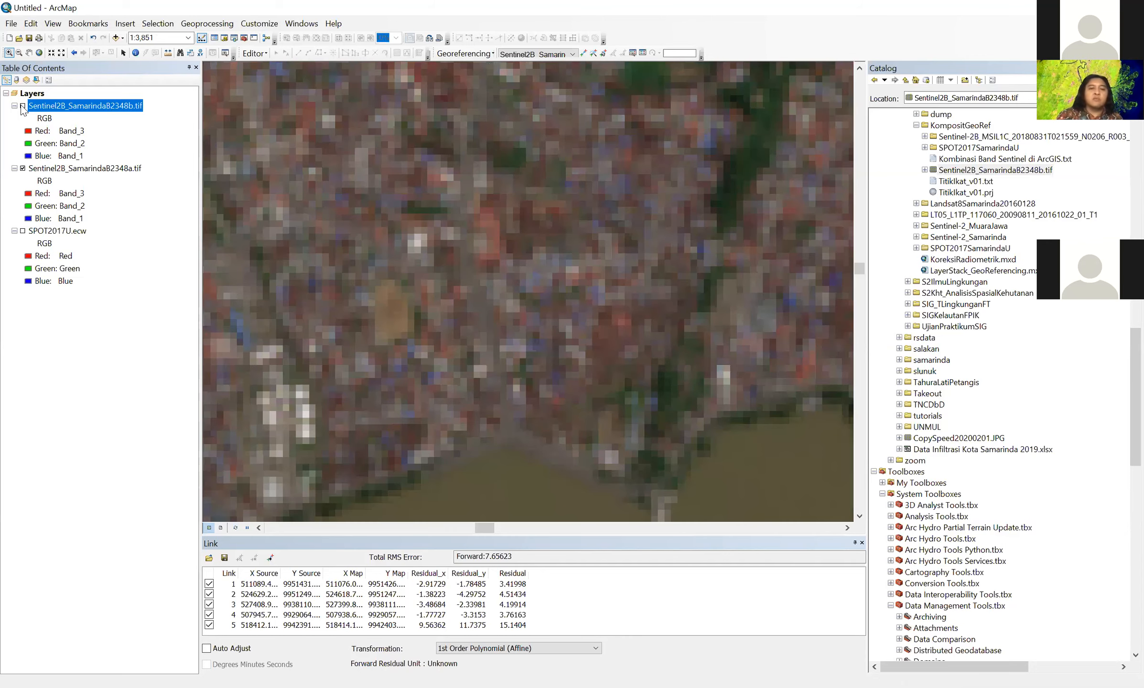
click(22, 106)
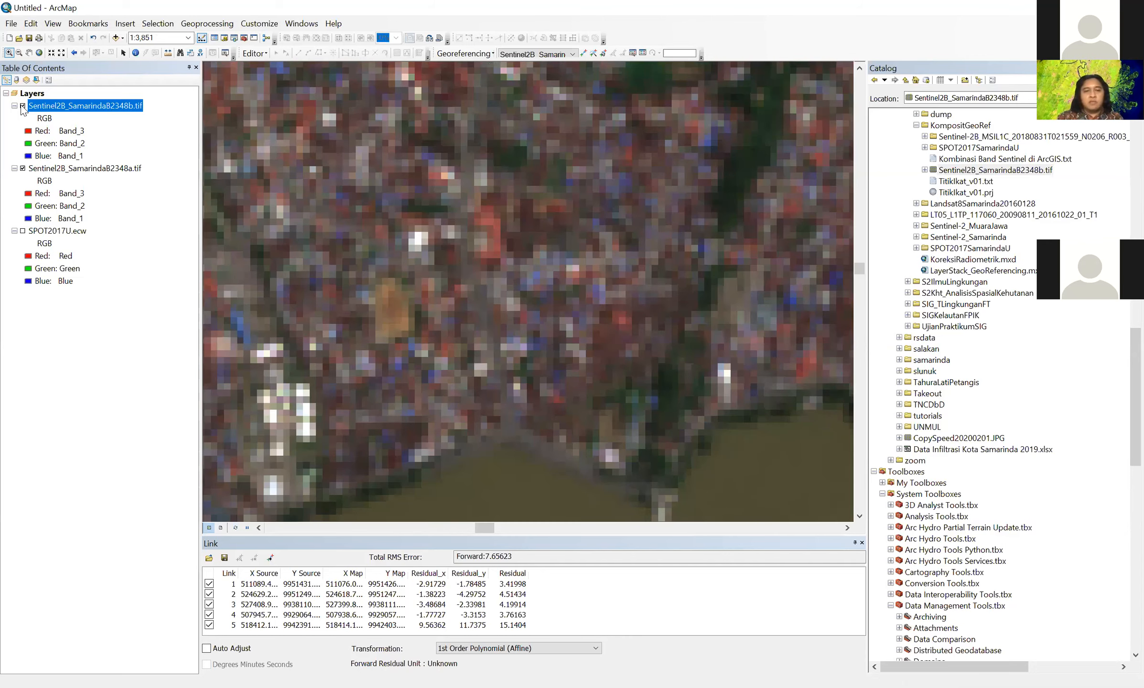
click(22, 106)
click(22, 106)
click(23, 107)
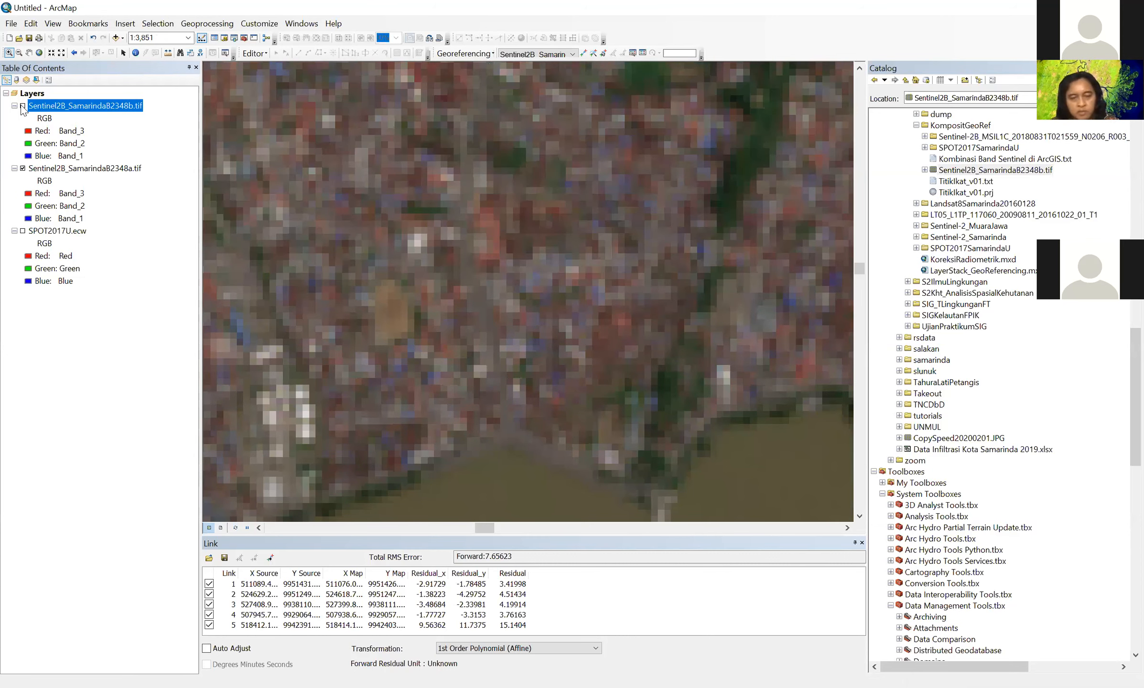
click(23, 107)
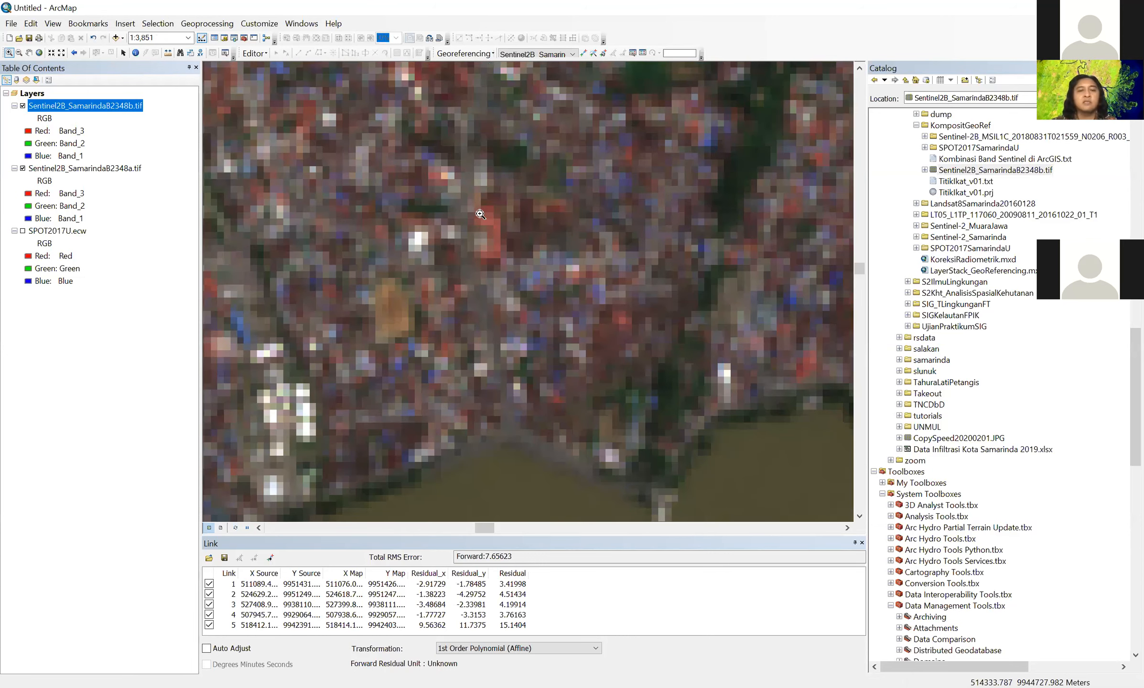